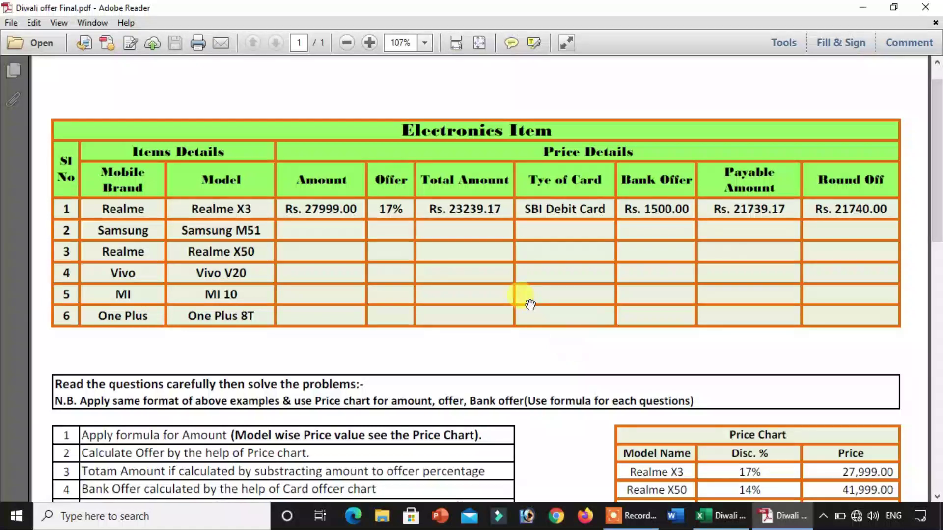
- Scroll the reference PDF down through the question list to the Price Chart and Card Offer Chart
{"action": "scroll", "coordinate": [511, 251], "scroll_direction": "up", "scroll_amount": 1}
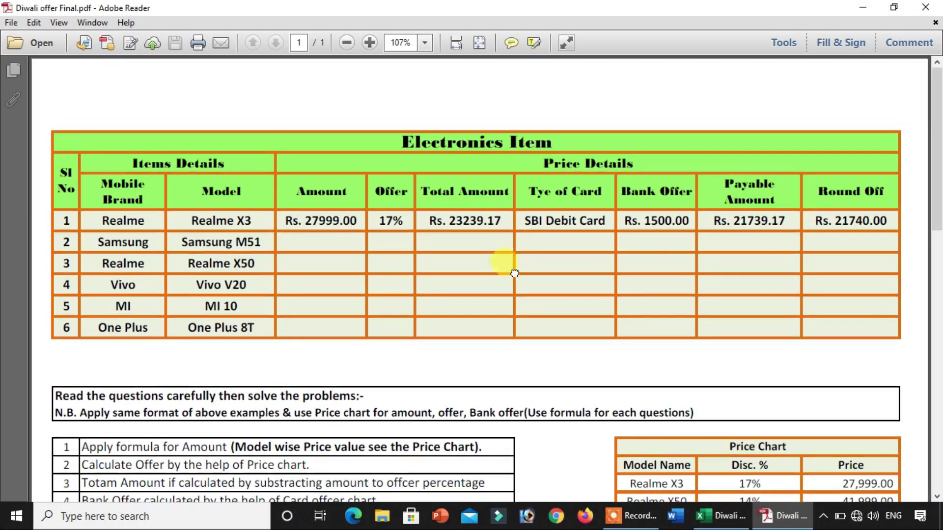
{"action": "scroll", "coordinate": [526, 309], "scroll_direction": "up", "scroll_amount": 2, "text": "ctrl"}
{"action": "scroll", "coordinate": [516, 278], "scroll_direction": "down", "scroll_amount": 1, "text": "ctrl"}
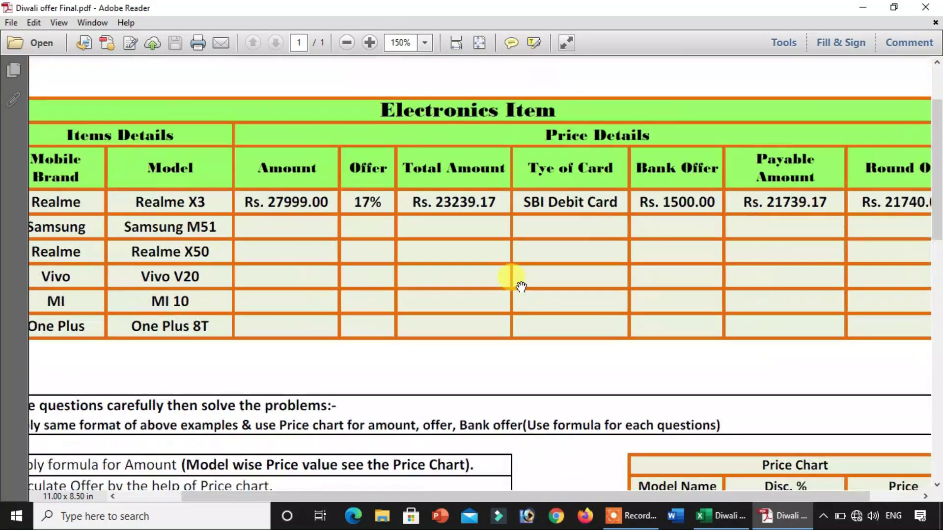
{"action": "scroll", "coordinate": [519, 284], "scroll_direction": "down", "scroll_amount": 1, "text": "ctrl"}
{"action": "mouse_move", "coordinate": [521, 325]}
{"action": "left_mouse_down"}
{"action": "mouse_move", "coordinate": [519, 270]}
{"action": "mouse_move", "coordinate": [506, 302]}
{"action": "left_mouse_up"}
{"action": "scroll", "coordinate": [501, 290], "scroll_direction": "up", "scroll_amount": 1}
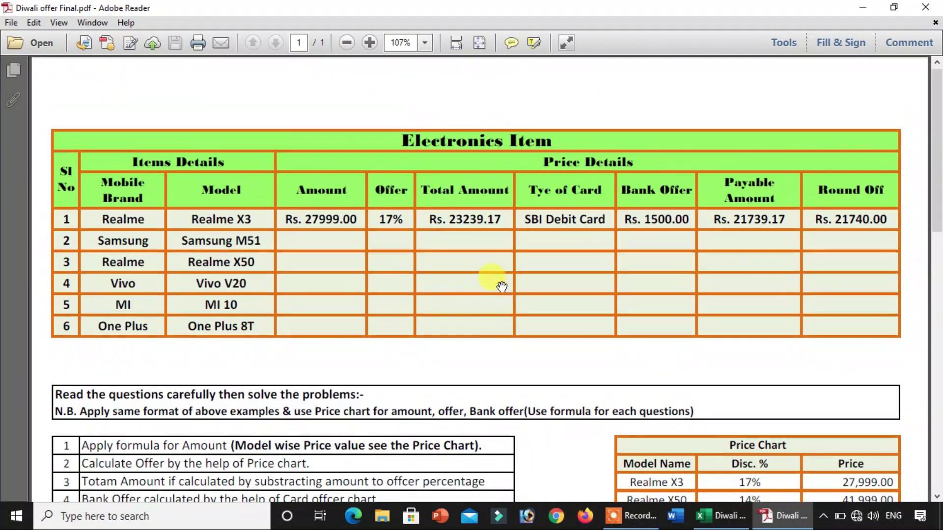
{"action": "scroll", "coordinate": [501, 286], "scroll_direction": "down", "scroll_amount": 3}
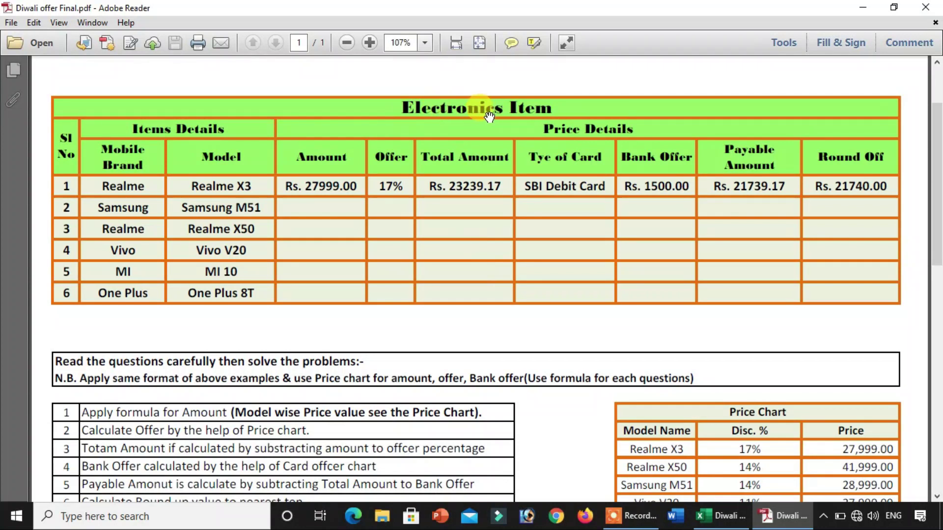
{"action": "left_click_drag", "start_coordinate": [383, 237], "coordinate": [383, 217]}
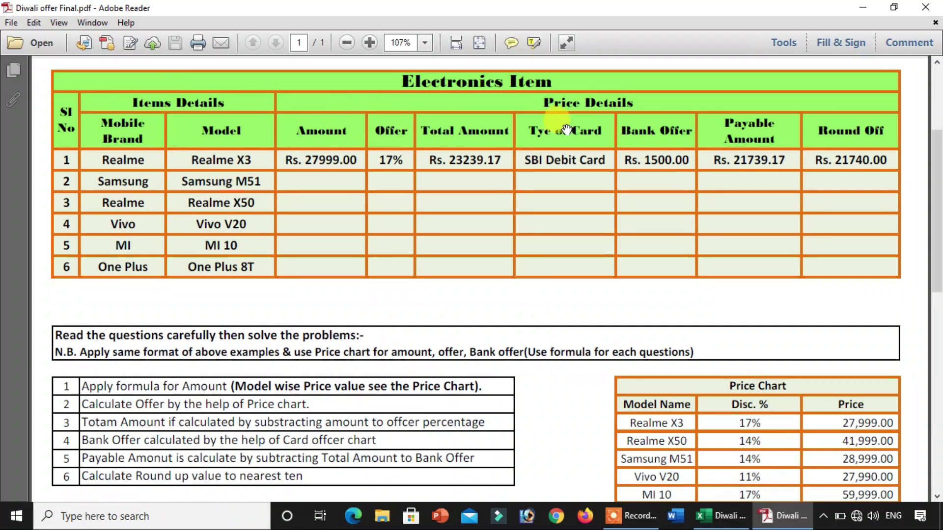
{"action": "left_click_drag", "start_coordinate": [562, 183], "coordinate": [559, 118]}
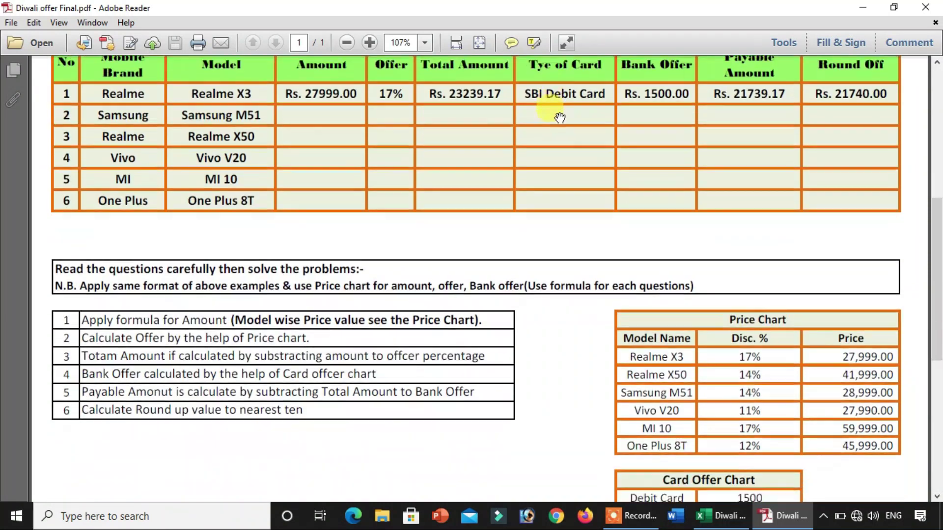
{"action": "scroll", "coordinate": [562, 142], "scroll_direction": "down", "scroll_amount": 4}
{"action": "scroll", "coordinate": [536, 147], "scroll_direction": "up", "scroll_amount": 5}
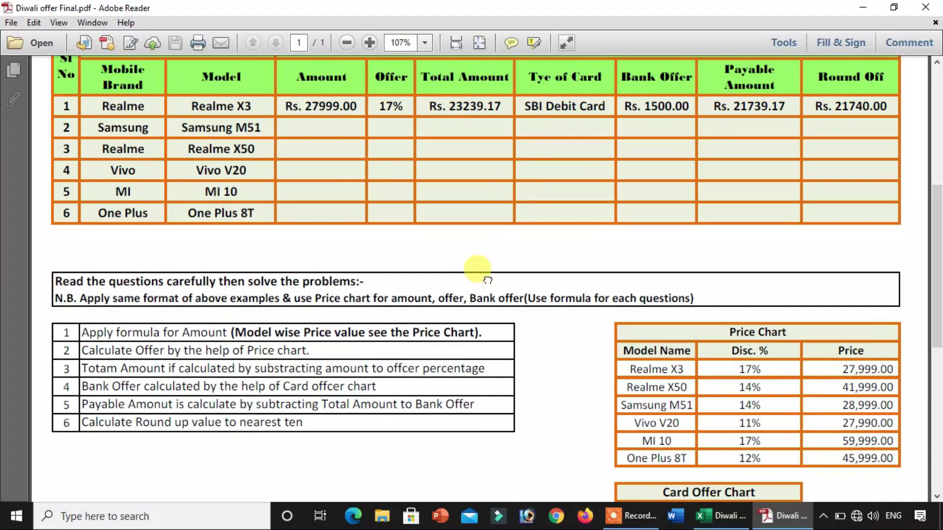
{"action": "left_click_drag", "start_coordinate": [487, 280], "coordinate": [490, 194]}
{"action": "left_click_drag", "start_coordinate": [550, 305], "coordinate": [534, 258]}
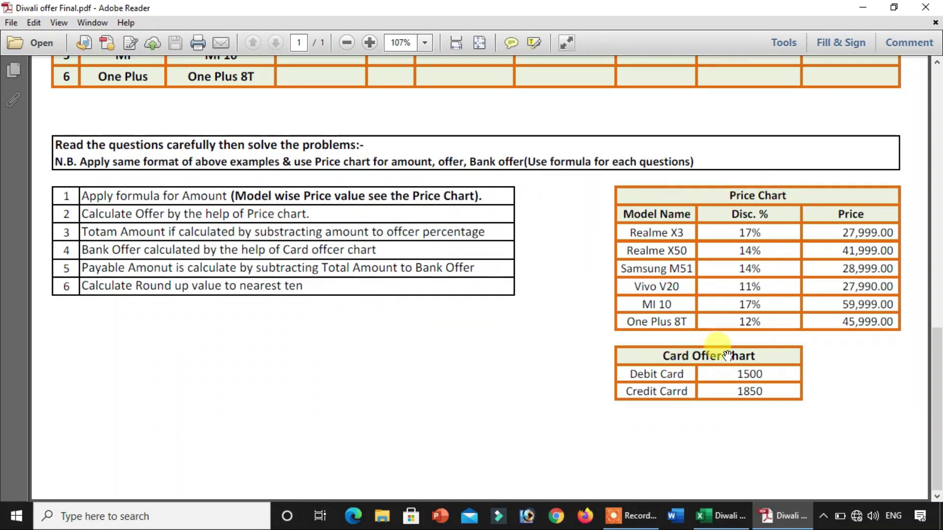
- Scroll back up and down the PDF to reread the earlier questions and tables
{"action": "scroll", "coordinate": [212, 209], "scroll_direction": "up", "scroll_amount": 1}
{"action": "scroll", "coordinate": [211, 258], "scroll_direction": "up", "scroll_amount": 2}
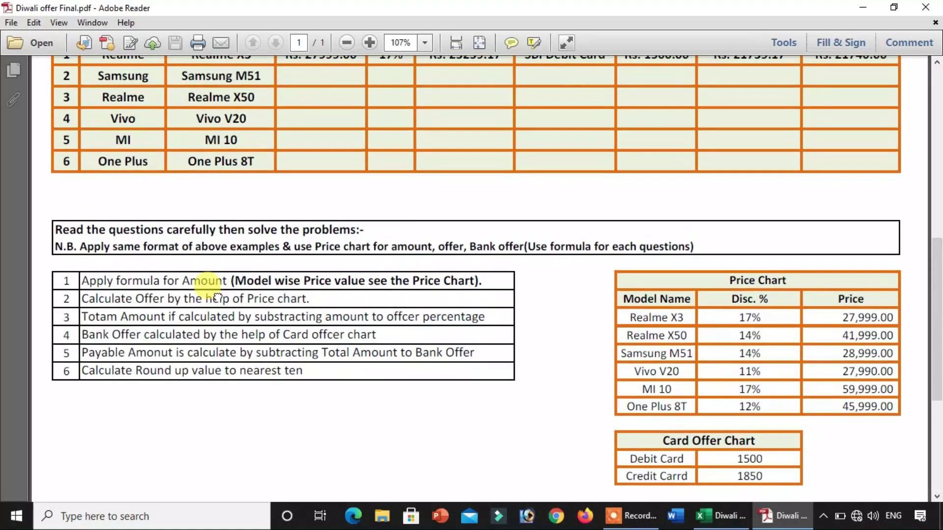
{"action": "scroll", "coordinate": [294, 298], "scroll_direction": "up", "scroll_amount": 1}
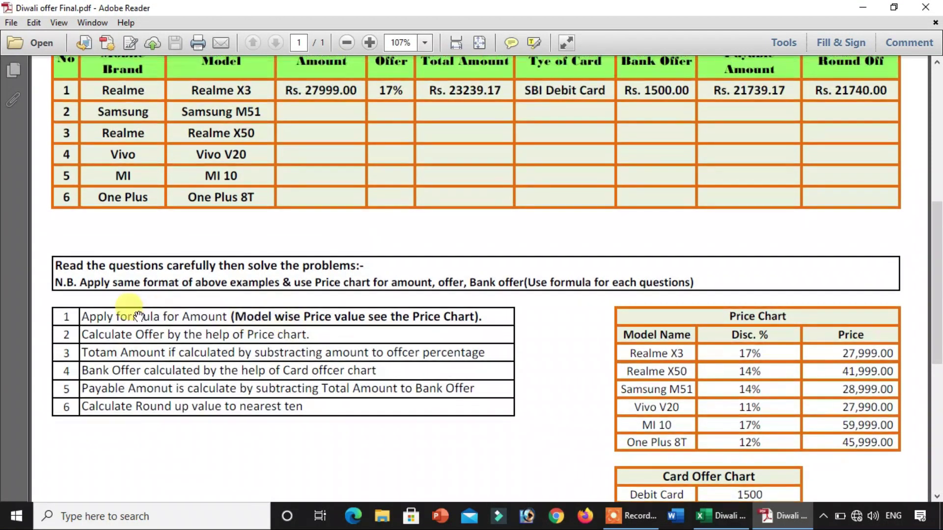
{"action": "scroll", "coordinate": [177, 267], "scroll_direction": "up", "scroll_amount": 1}
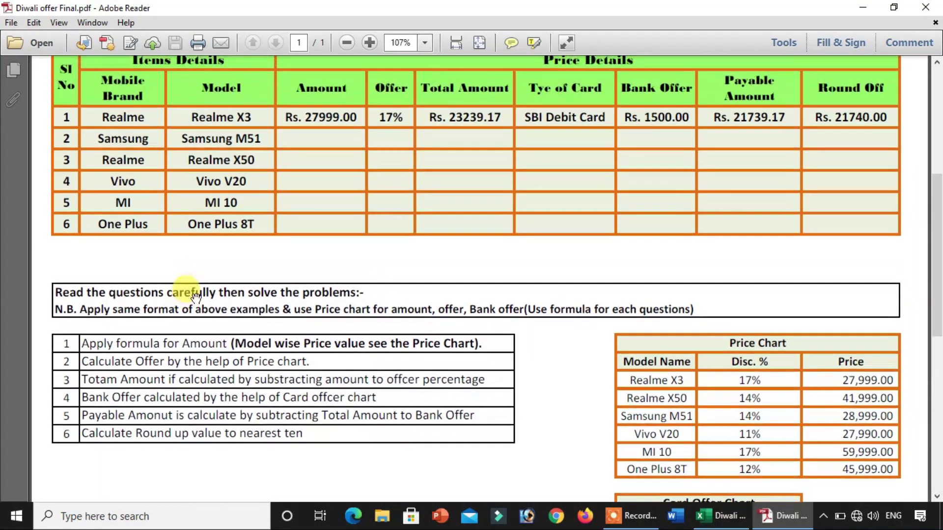
{"action": "scroll", "coordinate": [213, 314], "scroll_direction": "up", "scroll_amount": 1}
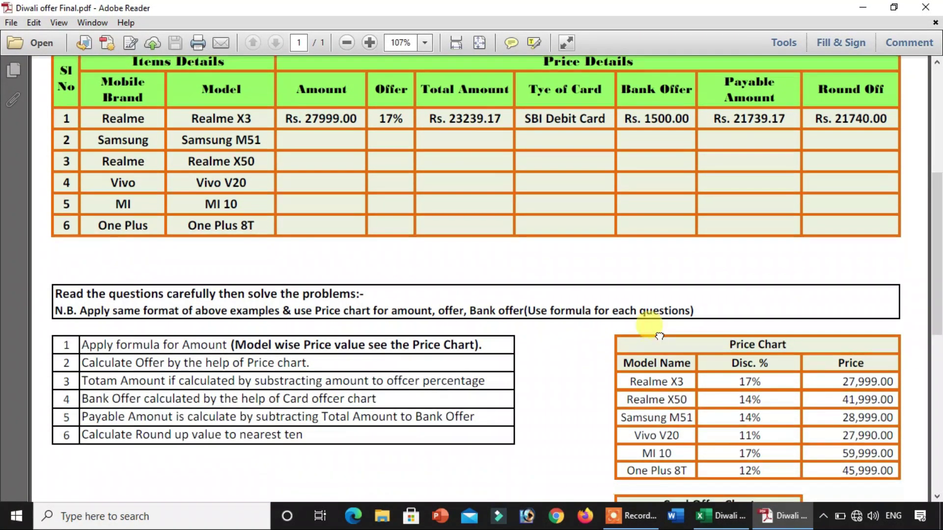
{"action": "scroll", "coordinate": [657, 326], "scroll_direction": "down", "scroll_amount": 3}
{"action": "scroll", "coordinate": [656, 326], "scroll_direction": "down", "scroll_amount": 1}
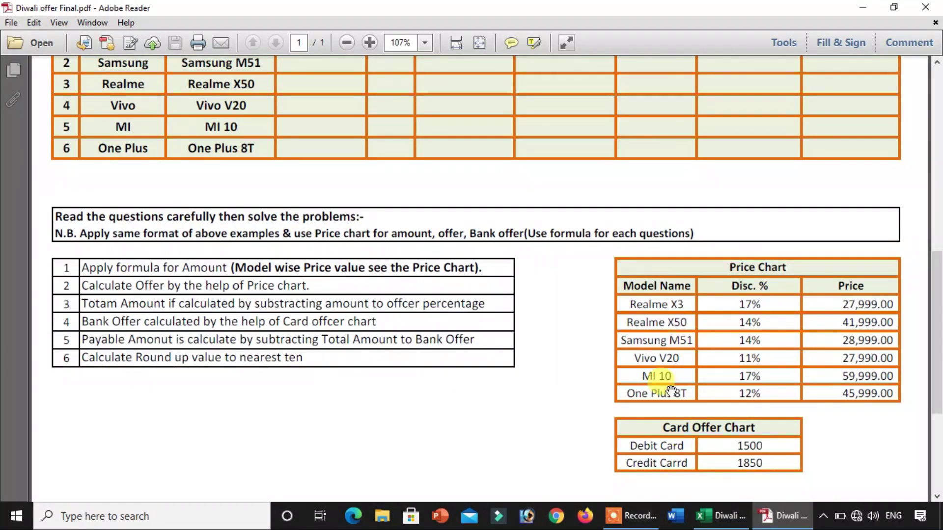
{"action": "scroll", "coordinate": [535, 243], "scroll_direction": "up", "scroll_amount": 1}
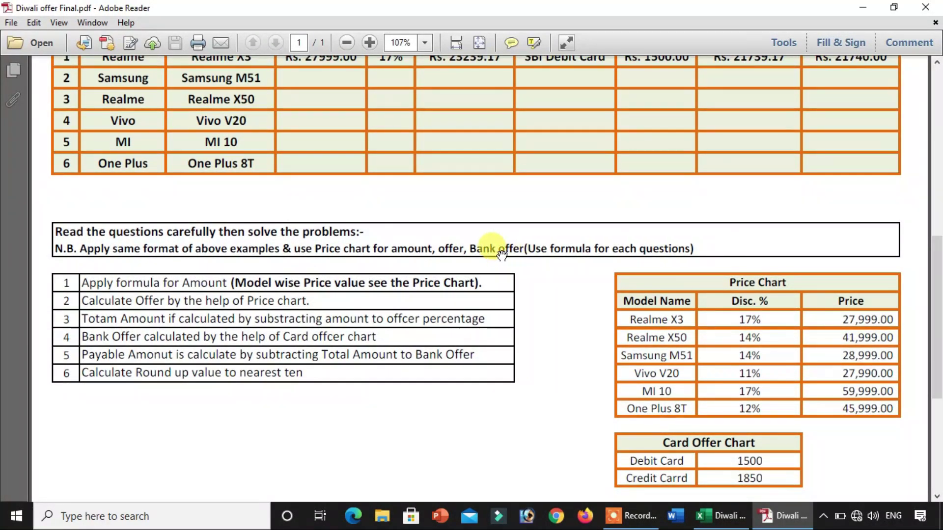
{"action": "scroll", "coordinate": [599, 296], "scroll_direction": "up", "scroll_amount": 2}
{"action": "scroll", "coordinate": [319, 274], "scroll_direction": "up", "scroll_amount": 1}
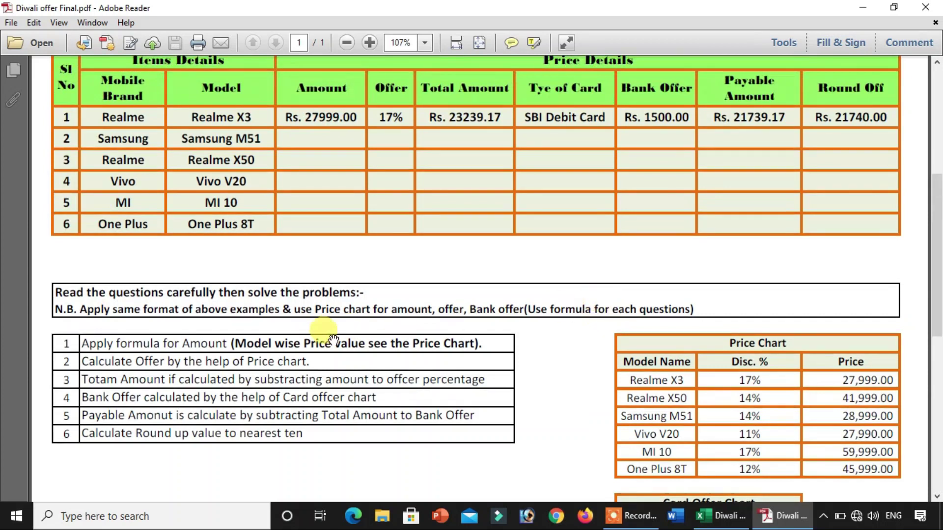
{"action": "scroll", "coordinate": [329, 325], "scroll_direction": "up", "scroll_amount": 2}
{"action": "scroll", "coordinate": [337, 319], "scroll_direction": "up", "scroll_amount": 3}
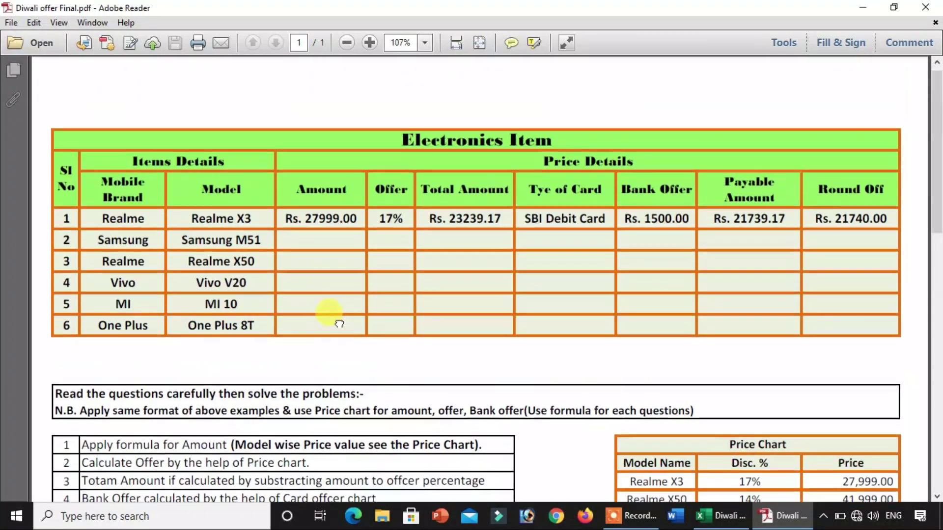
{"action": "scroll", "coordinate": [336, 280], "scroll_direction": "down", "scroll_amount": 2}
{"action": "scroll", "coordinate": [353, 295], "scroll_direction": "down", "scroll_amount": 1}
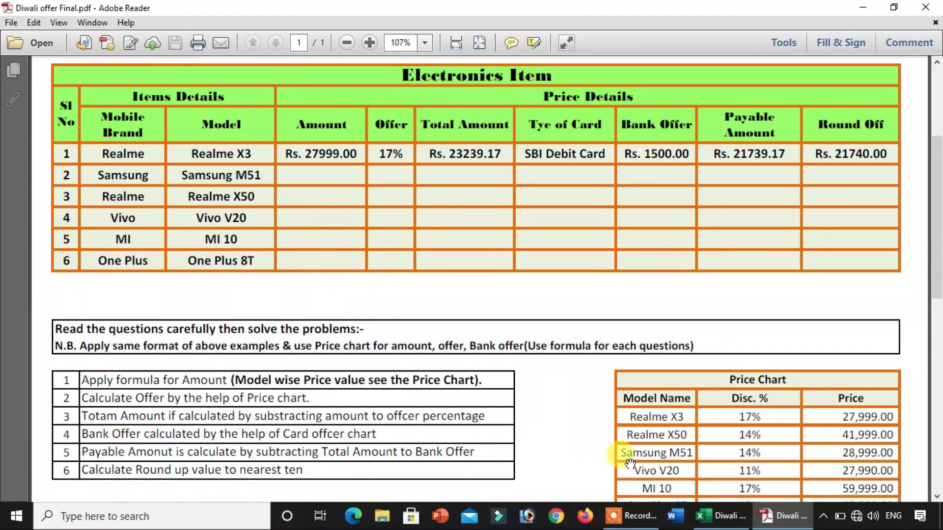
- In the Diwali offer Final workbook, inspect item 2's entries and the Realme X3–Vivo V20 Price Chart rows
{"action": "left_click", "coordinate": [721, 516]}
{"action": "scroll", "coordinate": [417, 221], "scroll_direction": "up", "scroll_amount": 2}
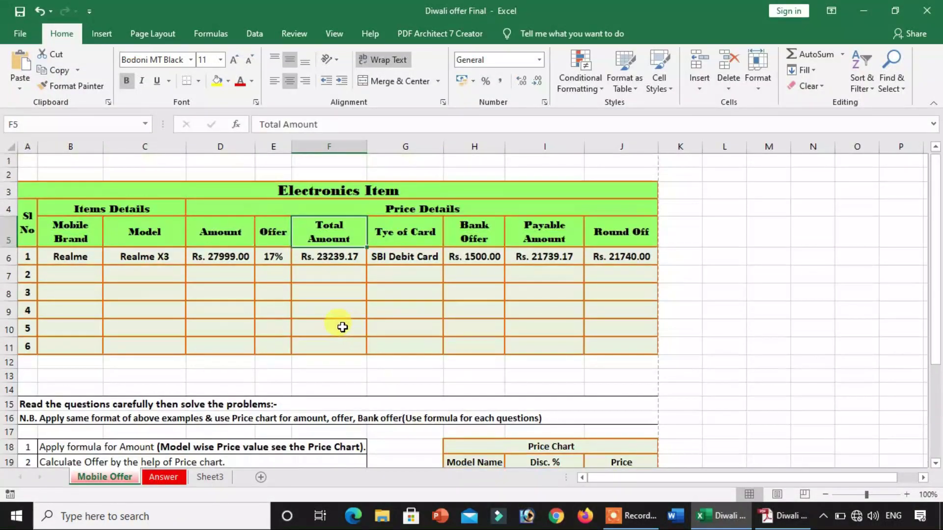
{"action": "left_click", "coordinate": [149, 276]}
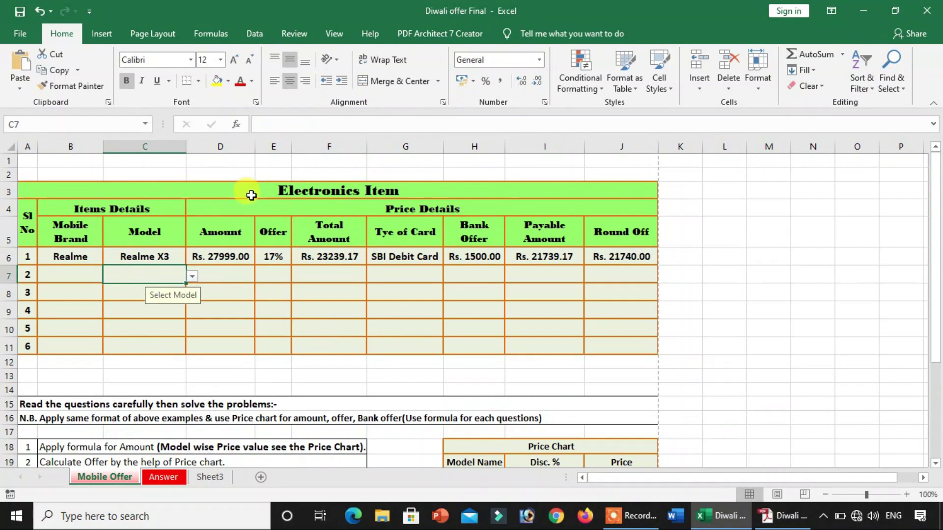
{"action": "left_click_drag", "start_coordinate": [251, 195], "coordinate": [267, 345]}
{"action": "scroll", "coordinate": [74, 294], "scroll_direction": "down", "scroll_amount": 3}
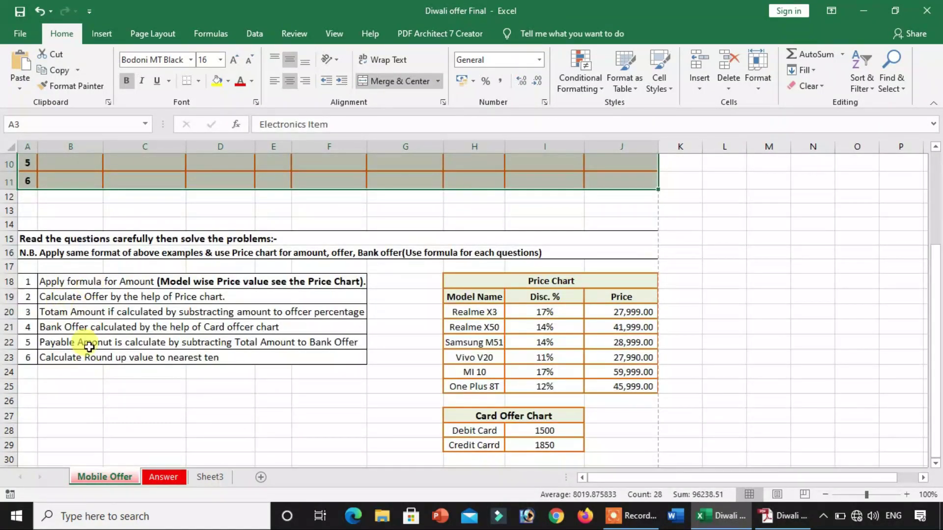
{"action": "scroll", "coordinate": [84, 334], "scroll_direction": "up", "scroll_amount": 3}
{"action": "scroll", "coordinate": [76, 324], "scroll_direction": "down", "scroll_amount": 2}
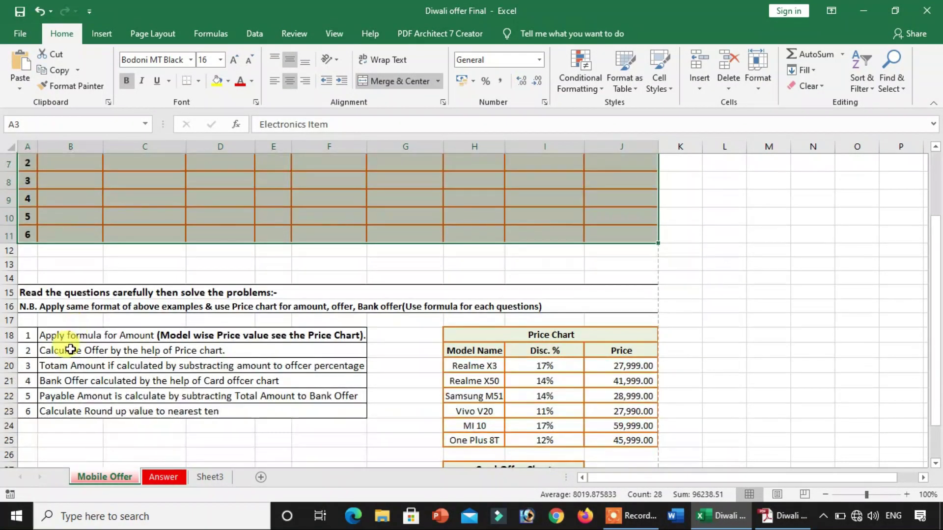
{"action": "left_click", "coordinate": [70, 336]}
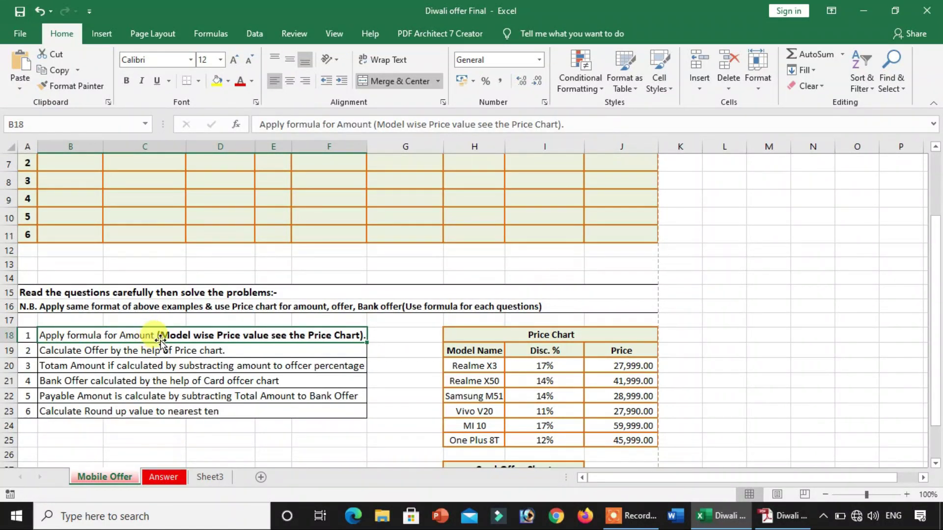
{"action": "left_click_drag", "start_coordinate": [466, 365], "coordinate": [468, 411]}
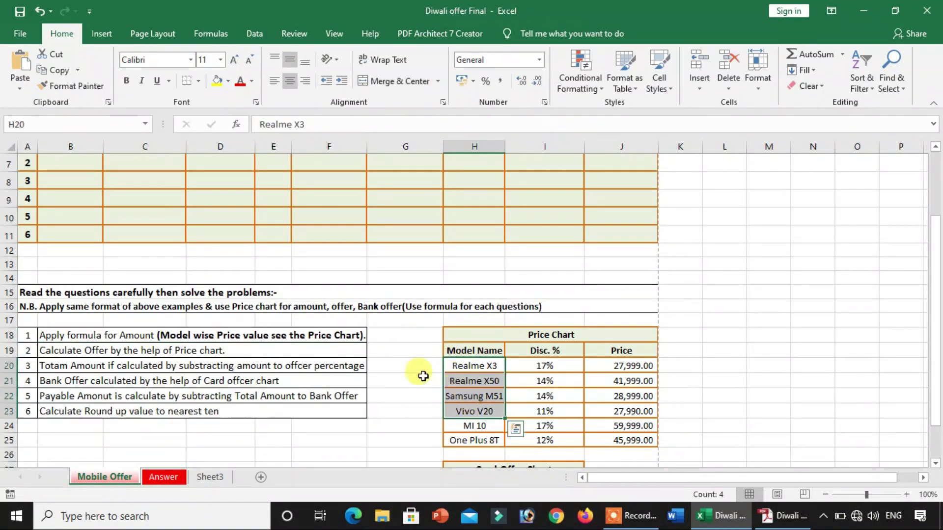
{"action": "left_click", "coordinate": [620, 366]}
{"action": "left_click_drag", "start_coordinate": [620, 366], "coordinate": [621, 412]}
{"action": "scroll", "coordinate": [381, 282], "scroll_direction": "up", "scroll_amount": 2}
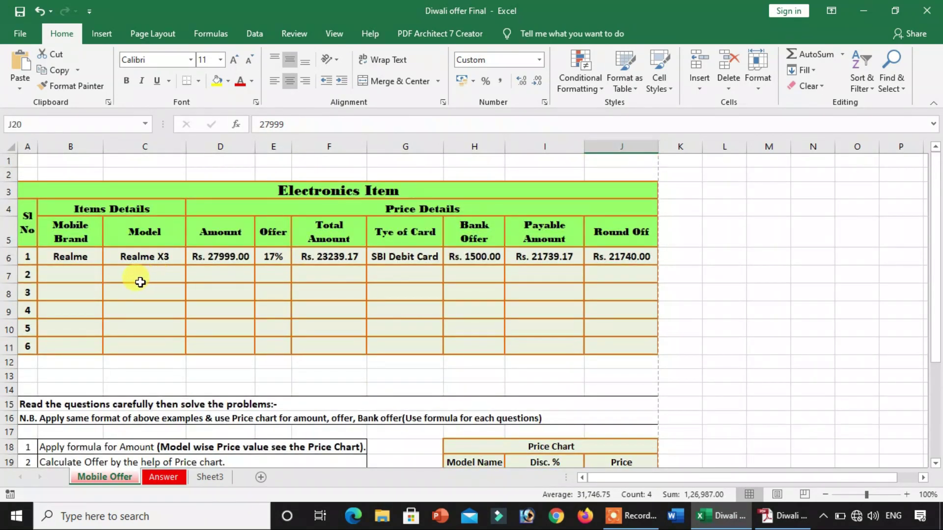
{"action": "left_click", "coordinate": [60, 276]}
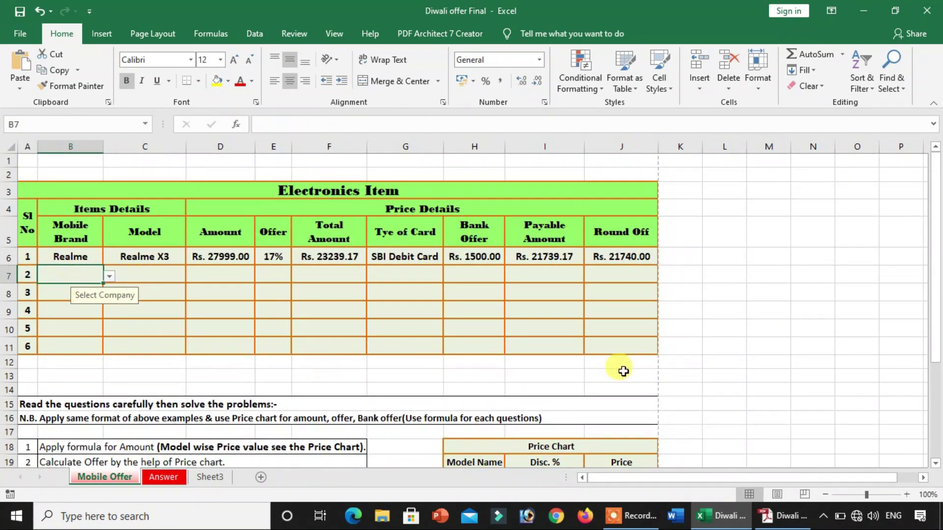
{"action": "scroll", "coordinate": [730, 410], "scroll_direction": "down", "scroll_amount": 2}
- Glance at the Diwali offer PDF again, then return to the Excel workbook
{"action": "left_click", "coordinate": [785, 517]}
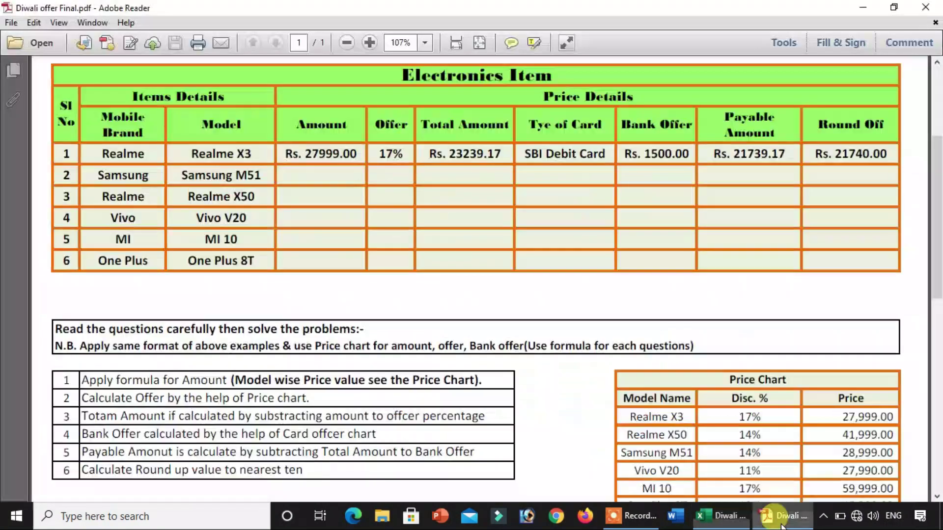
{"action": "scroll", "coordinate": [699, 373], "scroll_direction": "down", "scroll_amount": 3}
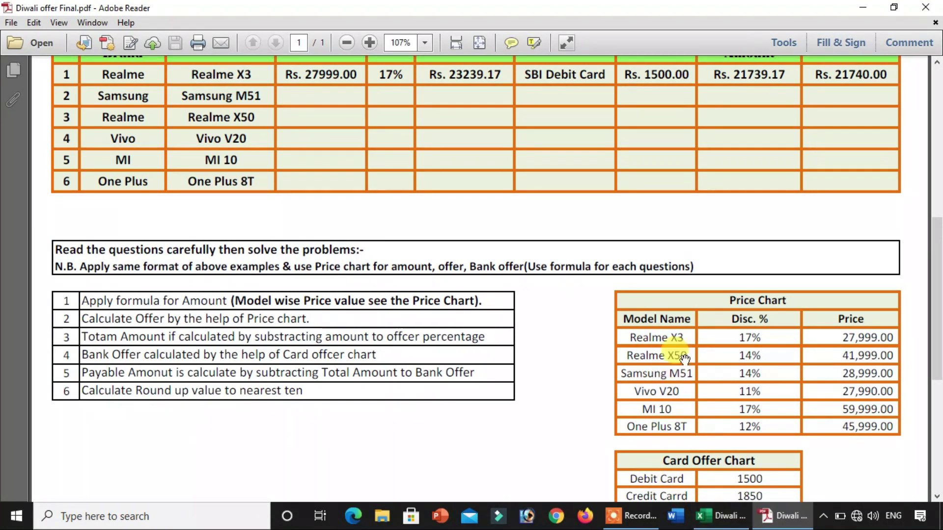
{"action": "key", "text": "alt+Tab"}
{"action": "scroll", "coordinate": [487, 369], "scroll_direction": "down", "scroll_amount": 1}
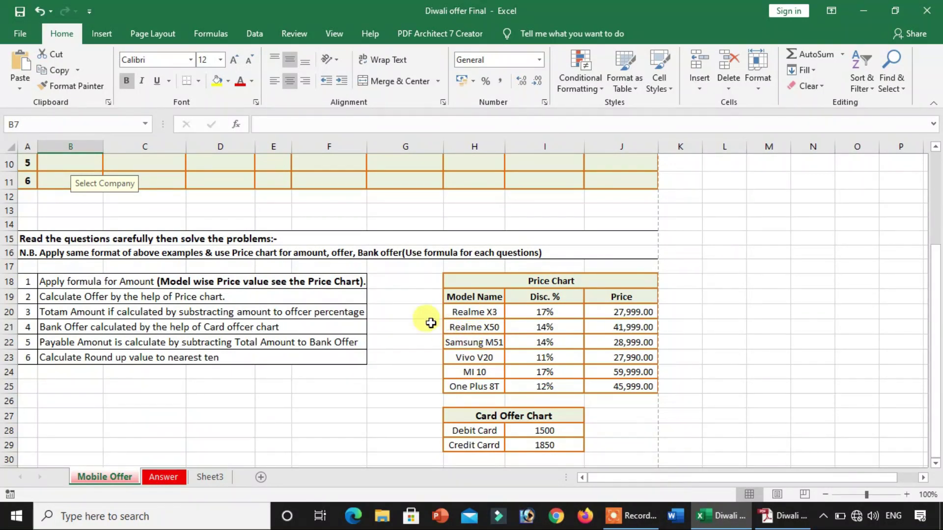
- View the brand dropdown lists in B6 and B7 without changing them, then bring up the PDF
{"action": "scroll", "coordinate": [366, 313], "scroll_direction": "up", "scroll_amount": 1}
{"action": "scroll", "coordinate": [365, 313], "scroll_direction": "up", "scroll_amount": 1}
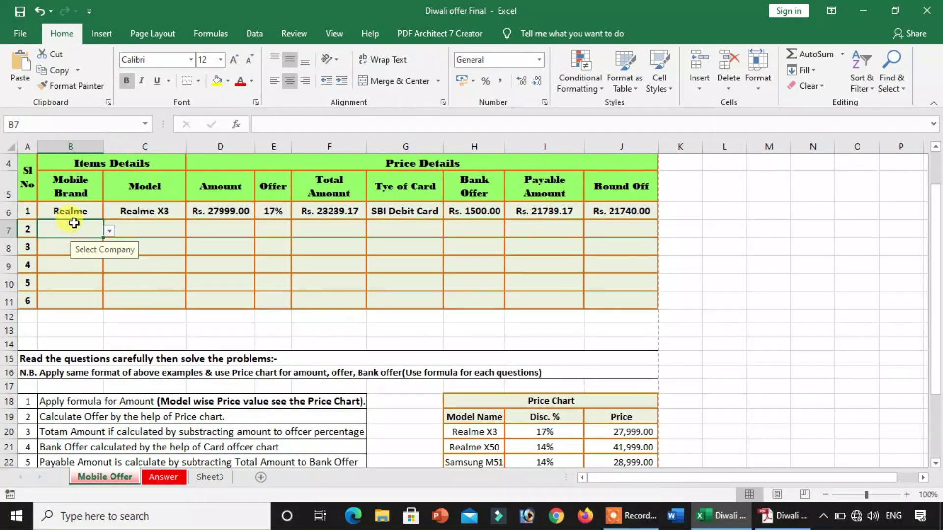
{"action": "left_click", "coordinate": [77, 196]}
{"action": "left_click", "coordinate": [85, 212]}
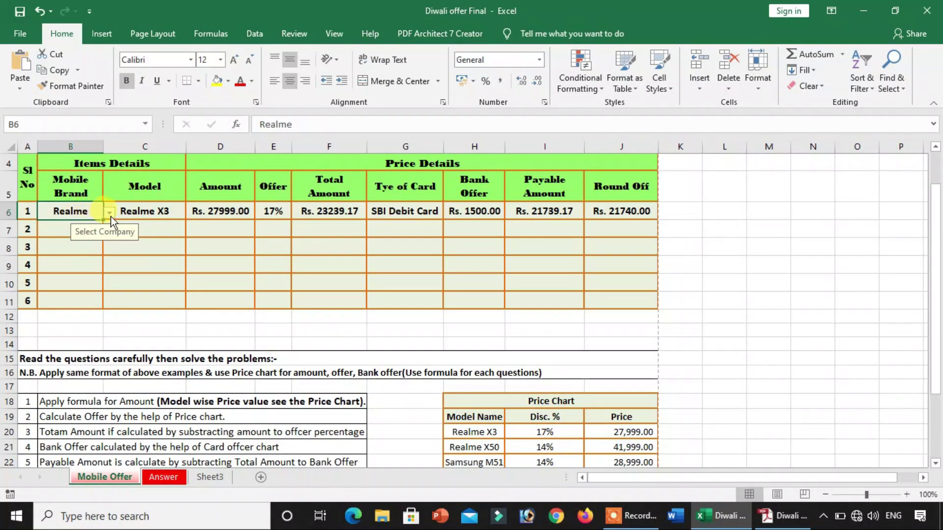
{"action": "left_click", "coordinate": [110, 212]}
{"action": "left_click", "coordinate": [110, 212]}
{"action": "left_click", "coordinate": [83, 231]}
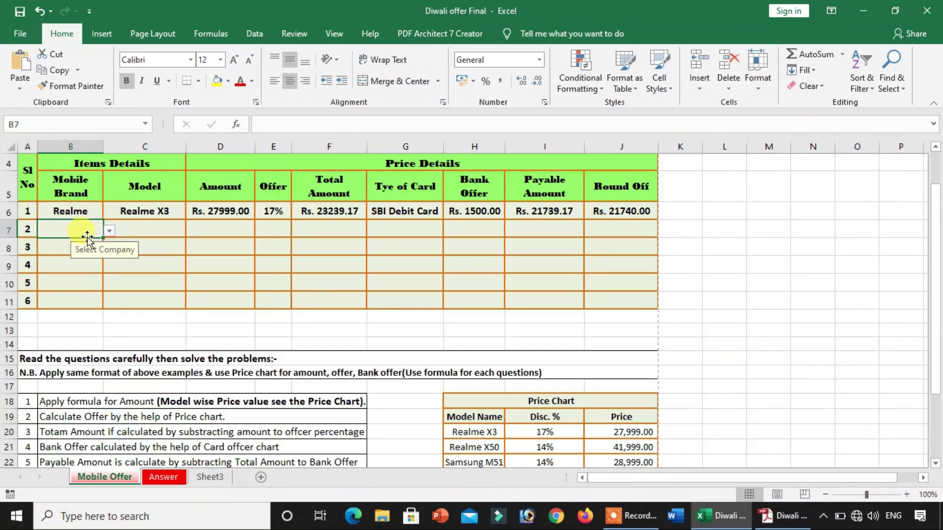
{"action": "left_click", "coordinate": [110, 229]}
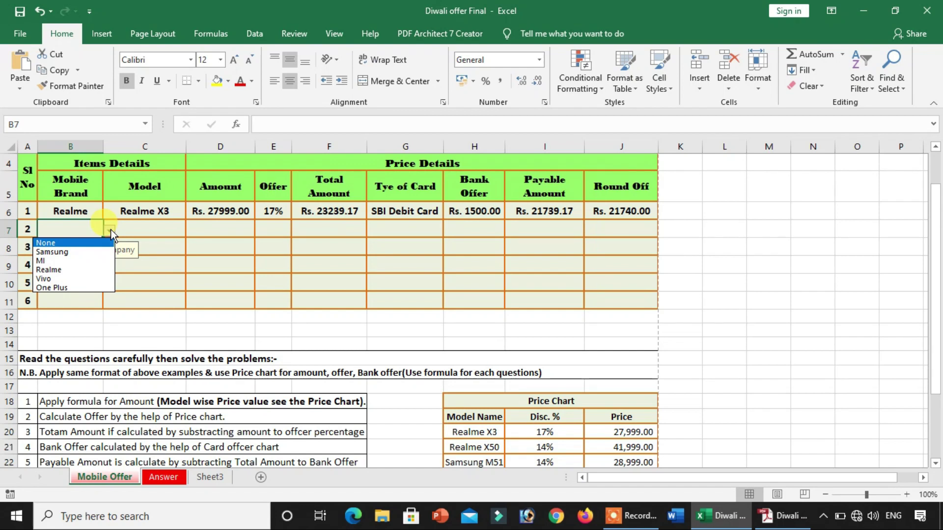
{"action": "left_click", "coordinate": [110, 230]}
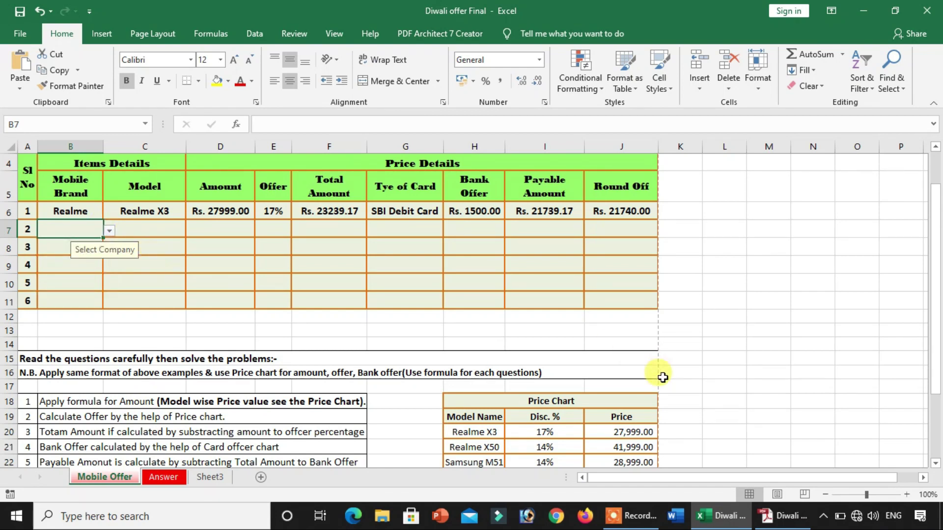
{"action": "left_click", "coordinate": [785, 517]}
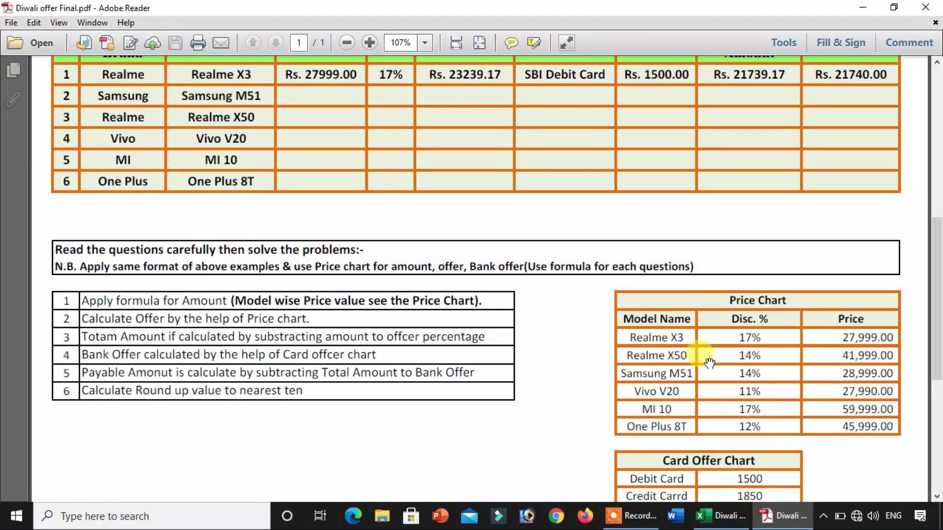
- Scroll the PDF up to show the Electronics Item title and all six rows
{"action": "scroll", "coordinate": [490, 285], "scroll_direction": "up", "scroll_amount": 2}
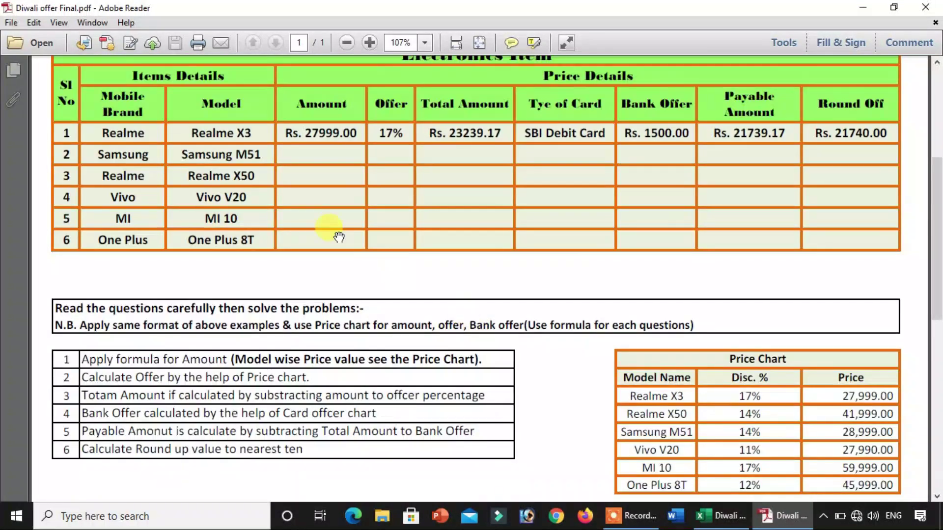
{"action": "scroll", "coordinate": [129, 139], "scroll_direction": "up", "scroll_amount": 1}
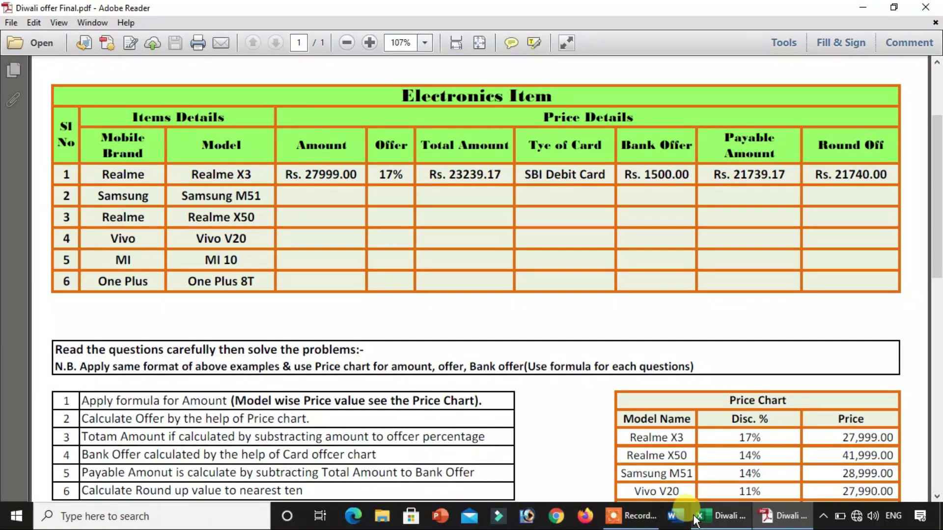
- Set Mobile Brand for rows 2–4 to Samsung, Realme and Vivo from the dropdowns
{"action": "left_click", "coordinate": [716, 527]}
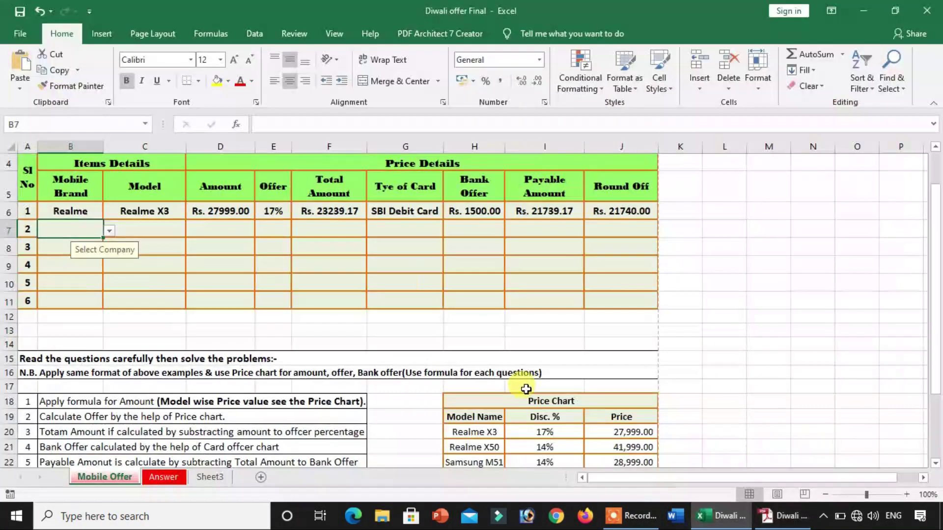
{"action": "left_click", "coordinate": [106, 231]}
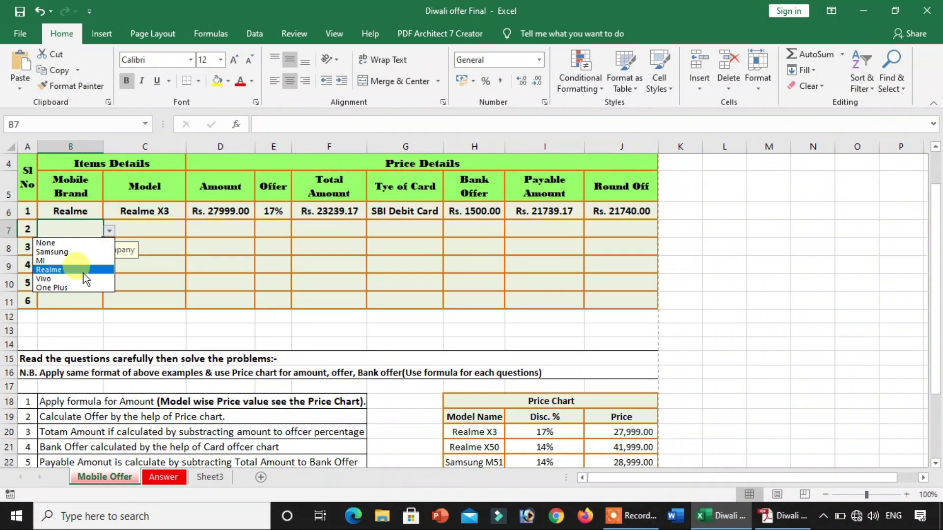
{"action": "left_click", "coordinate": [83, 272]}
{"action": "left_click", "coordinate": [105, 232]}
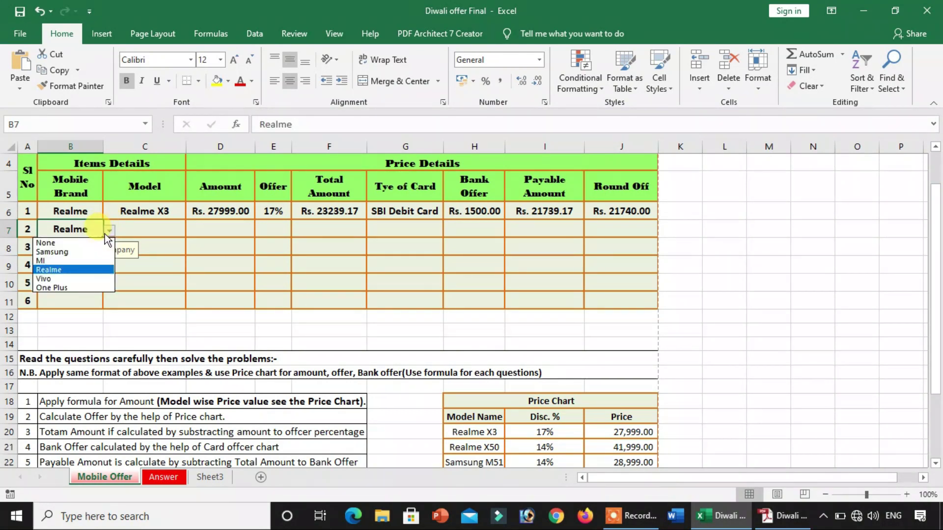
{"action": "left_click", "coordinate": [76, 252]}
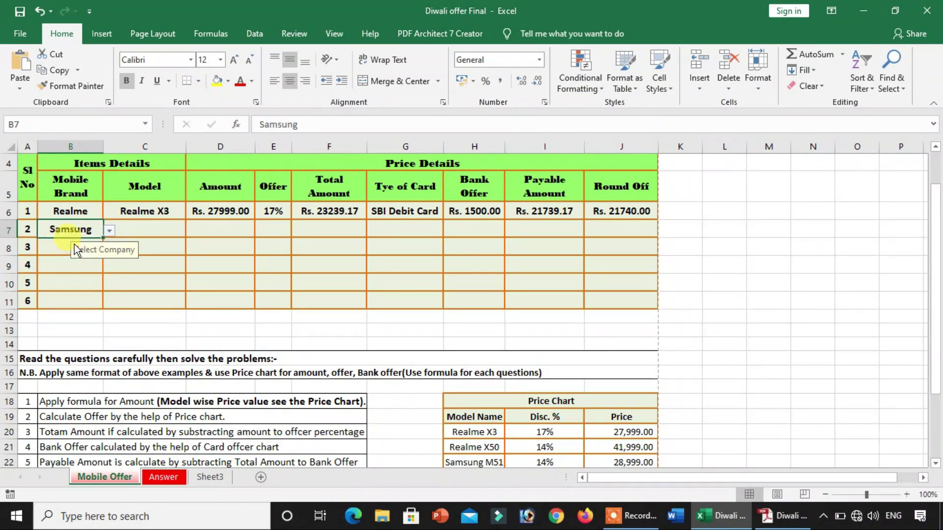
{"action": "left_click", "coordinate": [64, 246]}
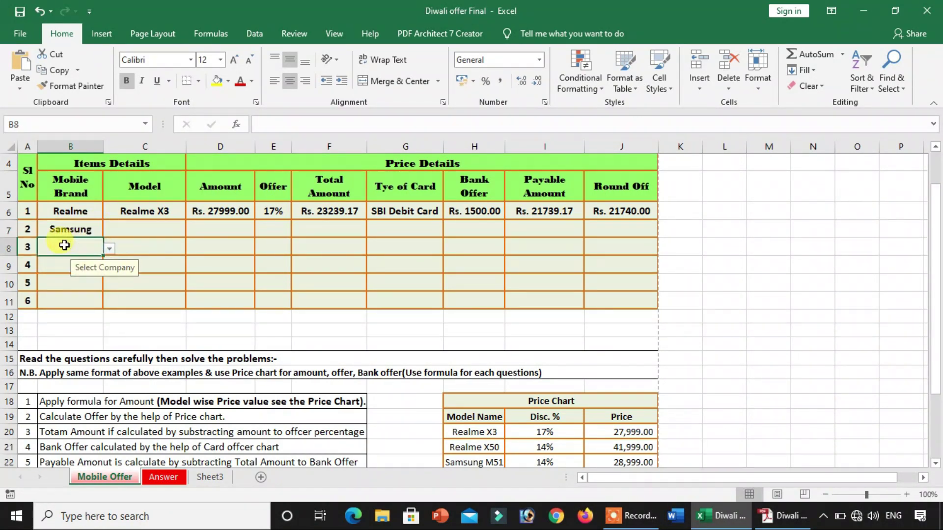
{"action": "left_click", "coordinate": [110, 250]}
{"action": "left_click", "coordinate": [75, 281]}
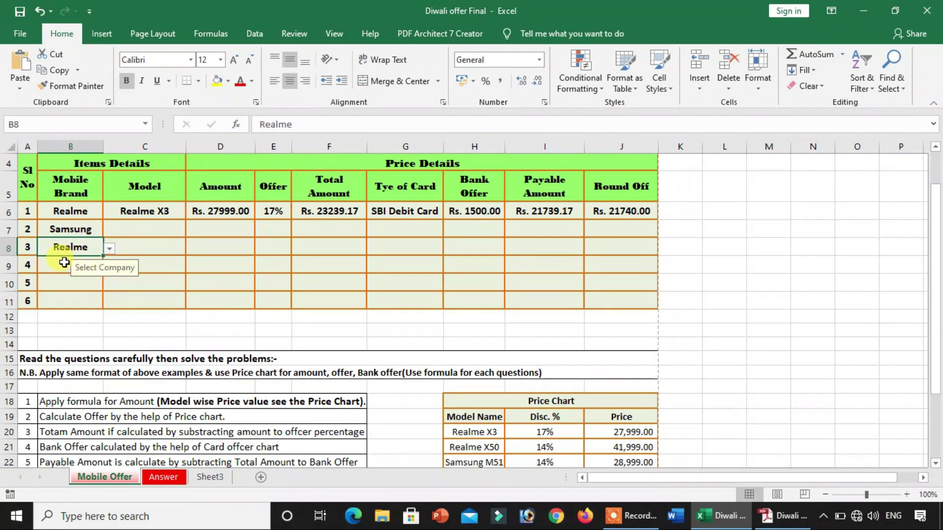
{"action": "left_click", "coordinate": [64, 263]}
{"action": "left_click", "coordinate": [109, 266]}
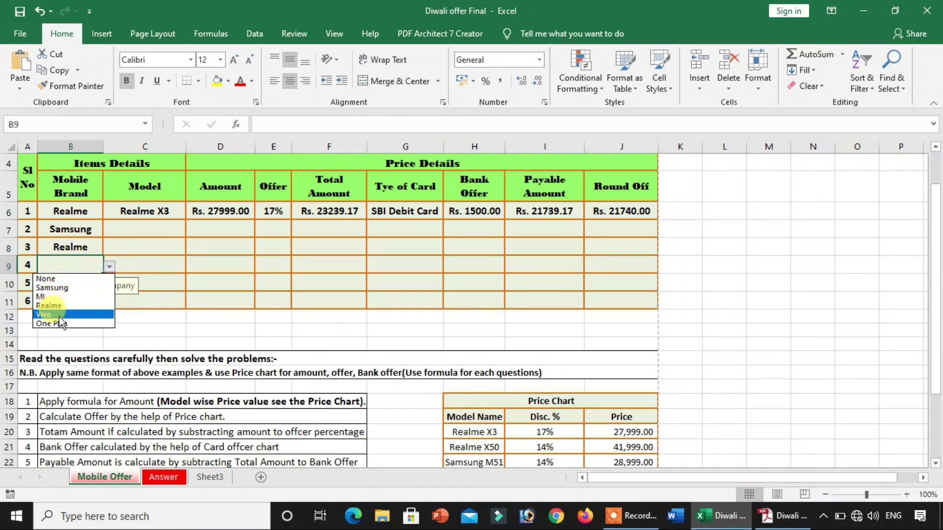
{"action": "left_click", "coordinate": [59, 315]}
- Set Mobile Brand for rows 5 and 6 to MI and One Plus
{"action": "left_click", "coordinate": [52, 286]}
{"action": "left_click", "coordinate": [109, 284]}
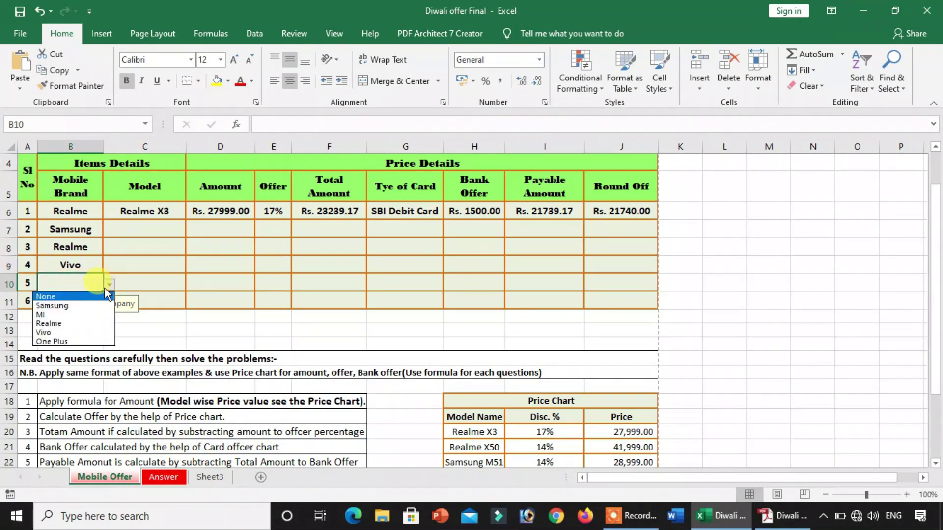
{"action": "left_click", "coordinate": [64, 316]}
{"action": "left_click", "coordinate": [96, 301]}
{"action": "left_click", "coordinate": [109, 301]}
{"action": "left_click", "coordinate": [91, 302]}
{"action": "left_click", "coordinate": [109, 302]}
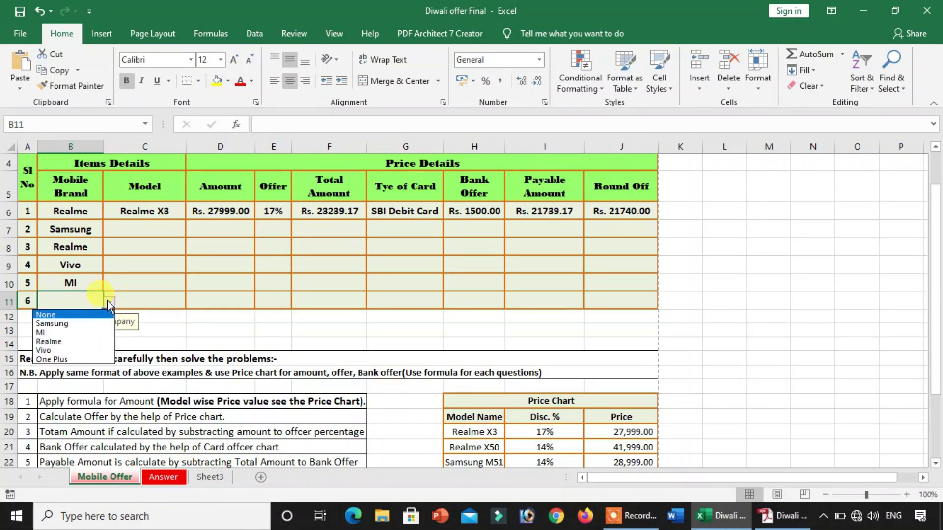
{"action": "left_click", "coordinate": [59, 353]}
- Test validation by entering 'oppo' in B9; cancel the error so Vivo stays
{"action": "left_click", "coordinate": [77, 266]}
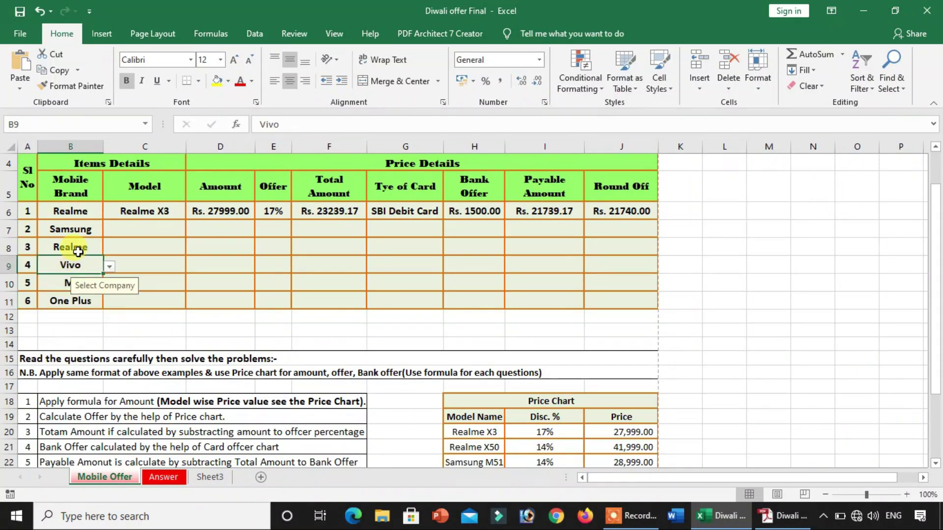
{"action": "left_click", "coordinate": [77, 235]}
{"action": "left_click", "coordinate": [68, 266]}
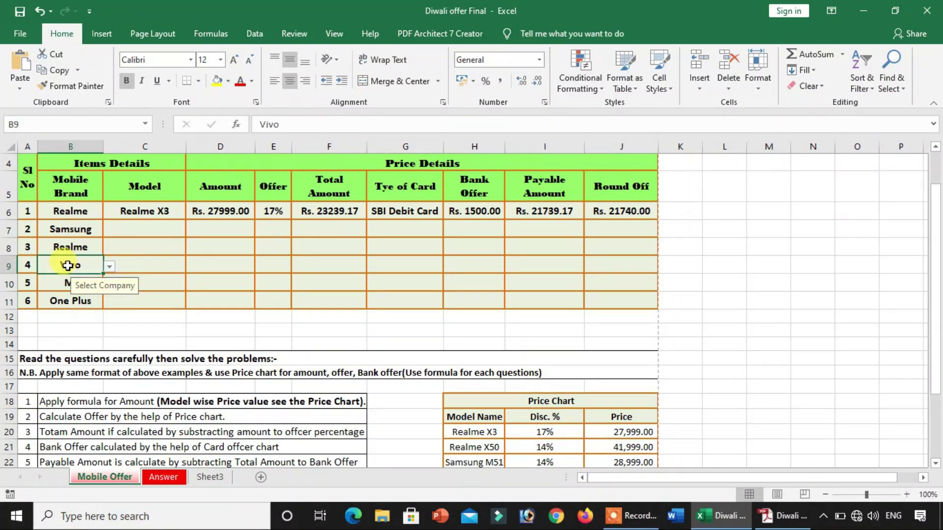
{"action": "type", "text": "oppo"}
{"action": "left_click", "coordinate": [234, 305]}
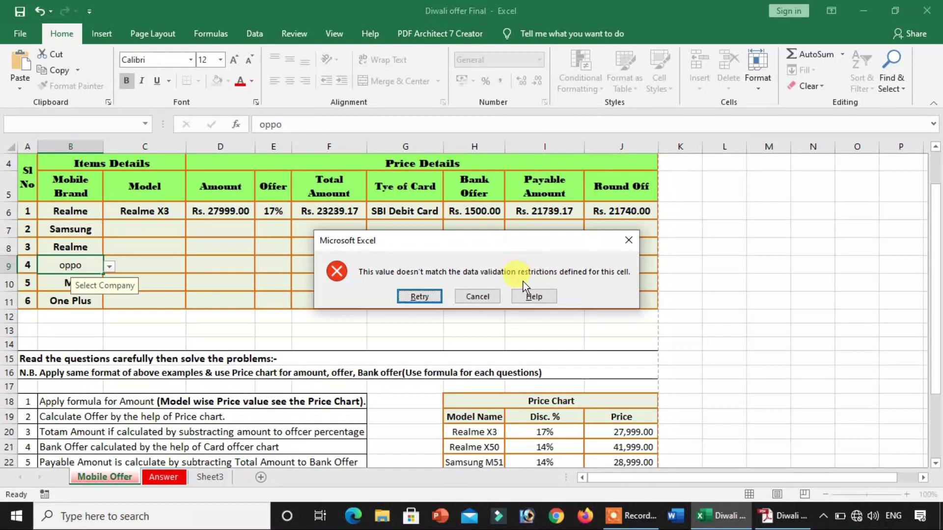
{"action": "left_click", "coordinate": [479, 295]}
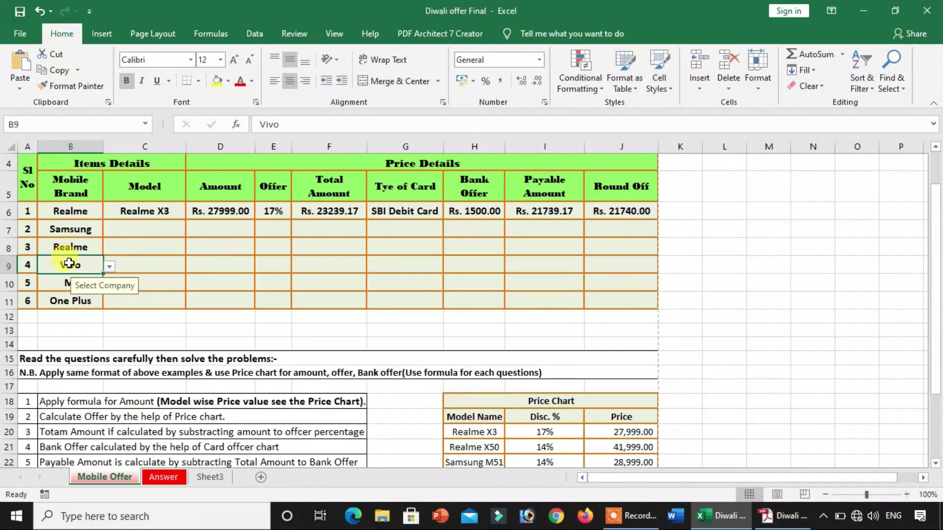
- Check row 1's model list, then set row 2's model to Samsung M51
{"action": "left_click", "coordinate": [157, 230]}
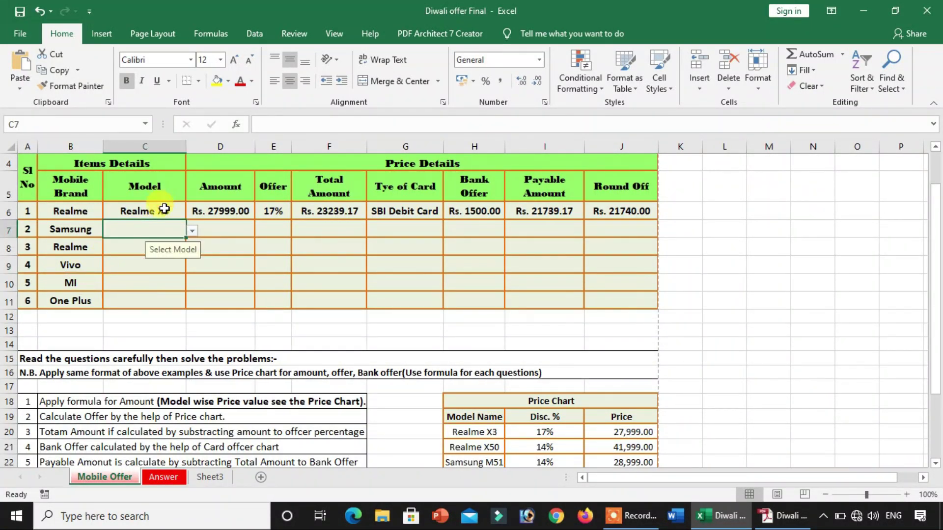
{"action": "left_click", "coordinate": [164, 208]}
{"action": "left_click", "coordinate": [192, 213]}
{"action": "left_click", "coordinate": [147, 234]}
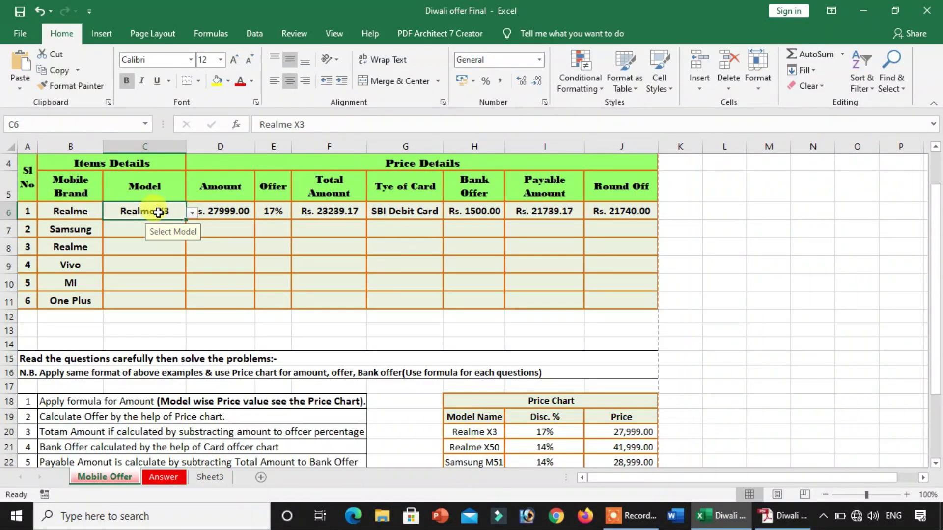
{"action": "left_click", "coordinate": [115, 227]}
{"action": "left_click", "coordinate": [192, 231]}
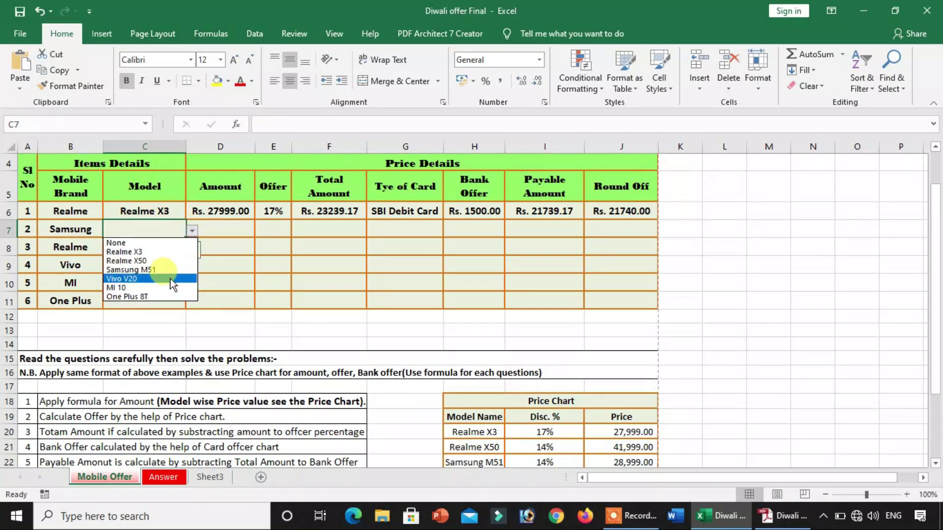
{"action": "left_click", "coordinate": [162, 280]}
{"action": "left_click", "coordinate": [172, 265]}
{"action": "left_click", "coordinate": [183, 230]}
{"action": "left_click", "coordinate": [192, 231]}
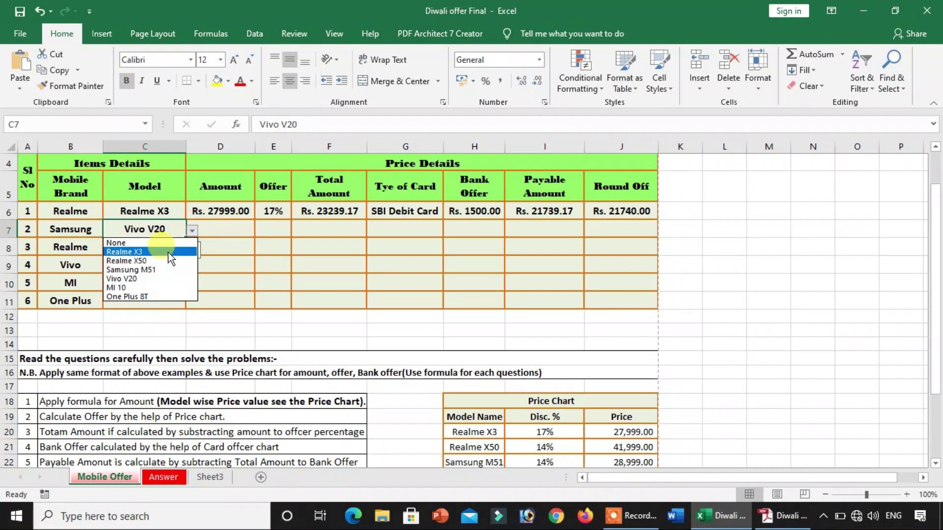
- Set models for rows 3–6 to Realme X50, Vivo V20, MI 10 and One Plus 8T
{"action": "left_click", "coordinate": [137, 269]}
{"action": "left_click", "coordinate": [140, 242]}
{"action": "left_click", "coordinate": [192, 248]}
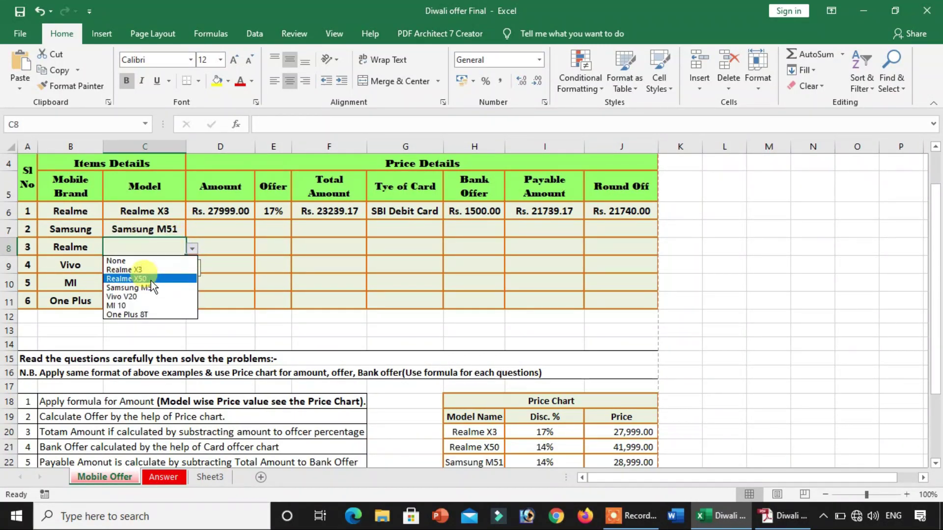
{"action": "left_click", "coordinate": [147, 278]}
{"action": "left_click", "coordinate": [174, 267]}
{"action": "left_click", "coordinate": [192, 268]}
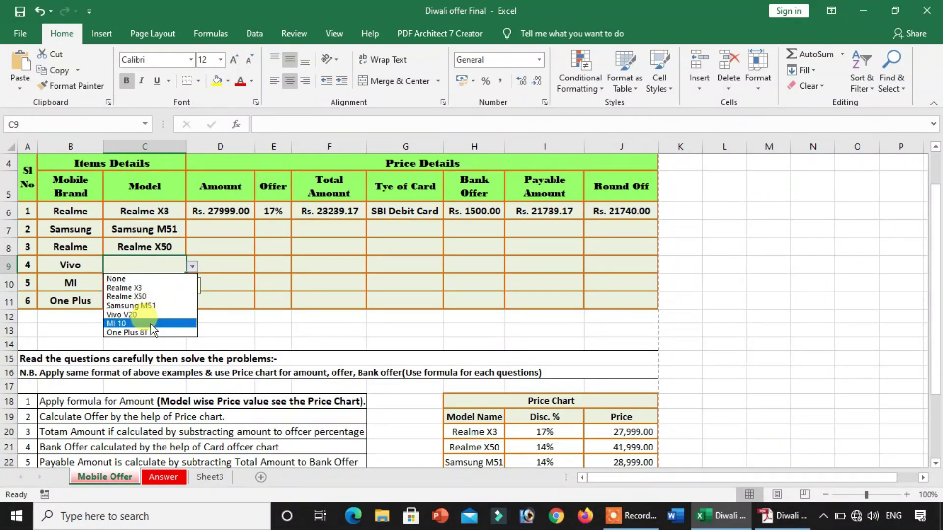
{"action": "left_click", "coordinate": [148, 314]}
{"action": "left_click", "coordinate": [120, 285]}
{"action": "left_click", "coordinate": [192, 285]}
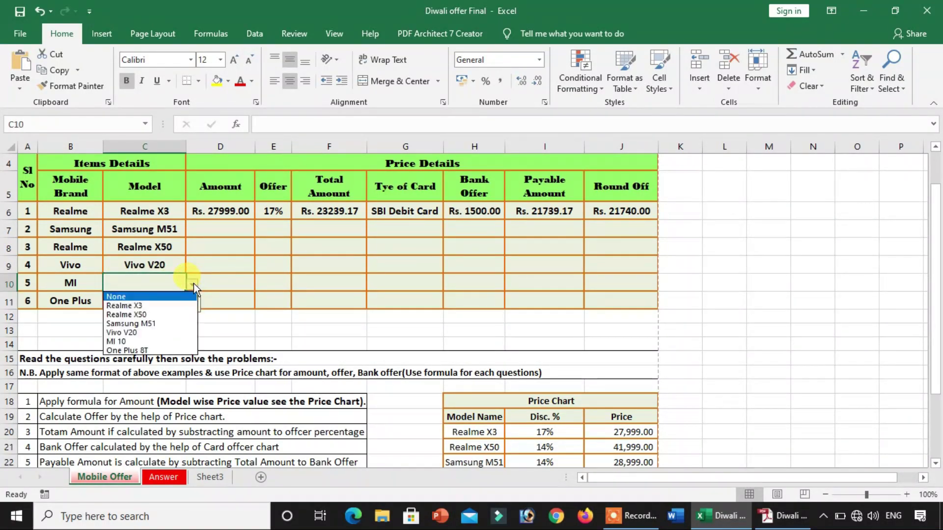
{"action": "left_click", "coordinate": [156, 344]}
{"action": "left_click", "coordinate": [178, 301]}
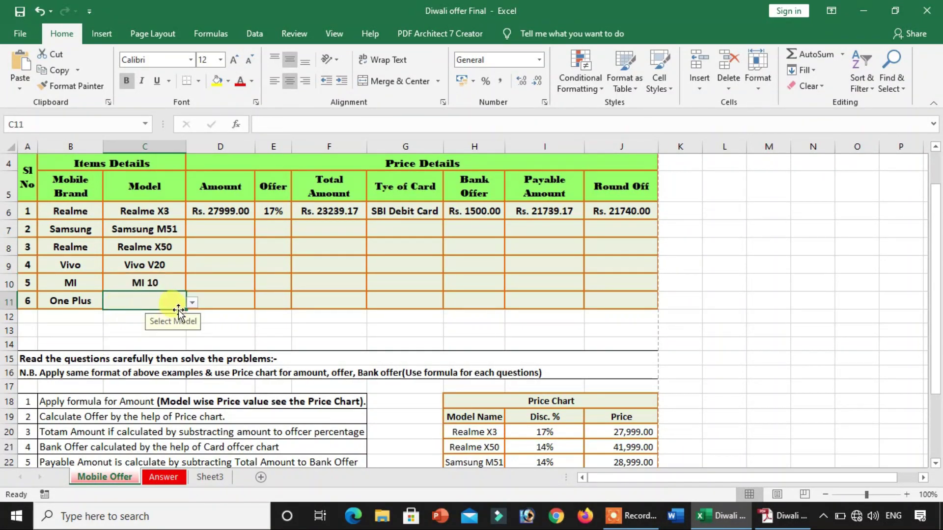
{"action": "left_click", "coordinate": [192, 302]}
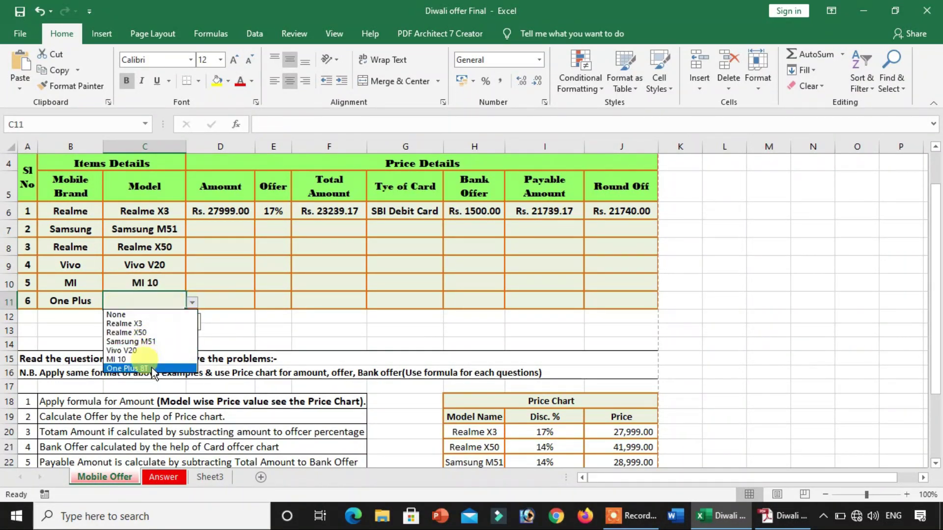
{"action": "left_click", "coordinate": [142, 368]}
- Test C8 validation with 'lg', cancel the alert, and confirm Realme X50 remains
{"action": "left_click", "coordinate": [173, 251]}
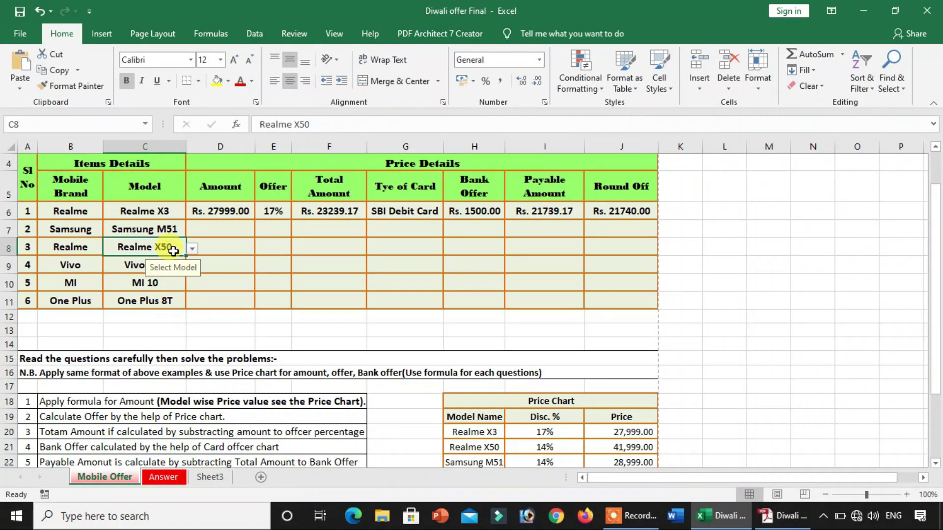
{"action": "type", "text": "lg"}
{"action": "key", "text": "Return"}
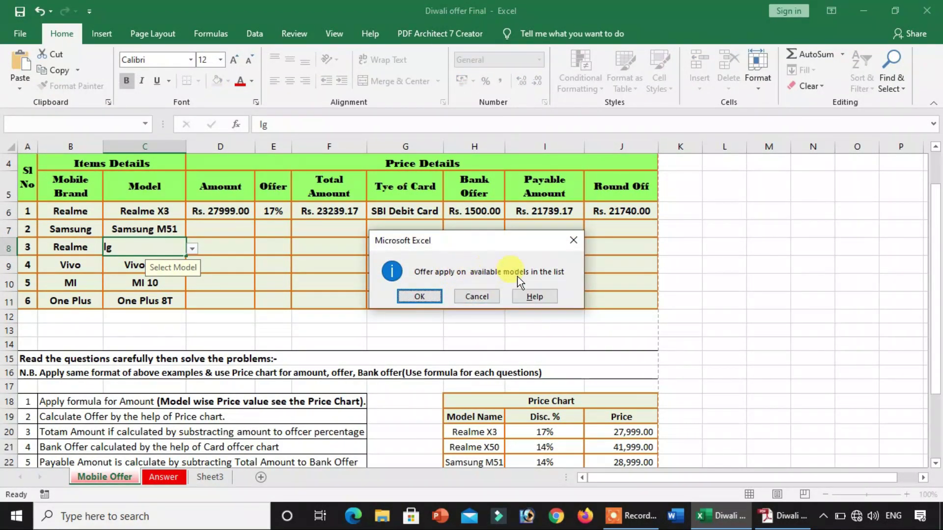
{"action": "left_click", "coordinate": [469, 297]}
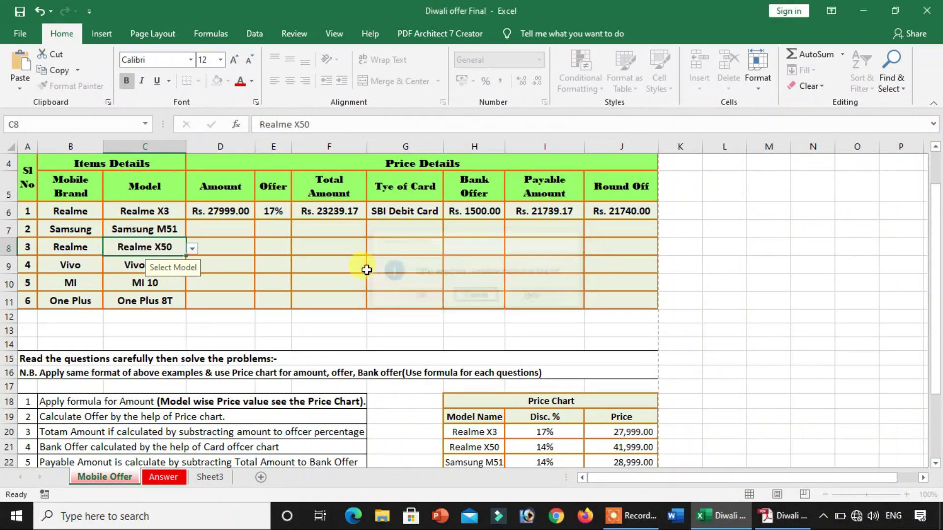
{"action": "left_click", "coordinate": [192, 249]}
{"action": "left_click", "coordinate": [185, 249]}
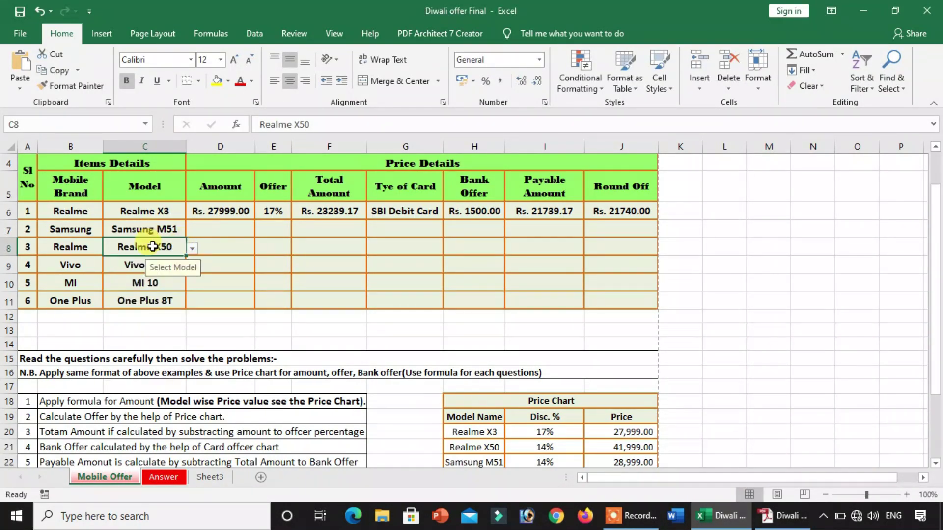
{"action": "left_click", "coordinate": [191, 215]}
{"action": "scroll", "coordinate": [190, 221], "scroll_direction": "down", "scroll_amount": 3}
{"action": "scroll", "coordinate": [190, 220], "scroll_direction": "up", "scroll_amount": 4}
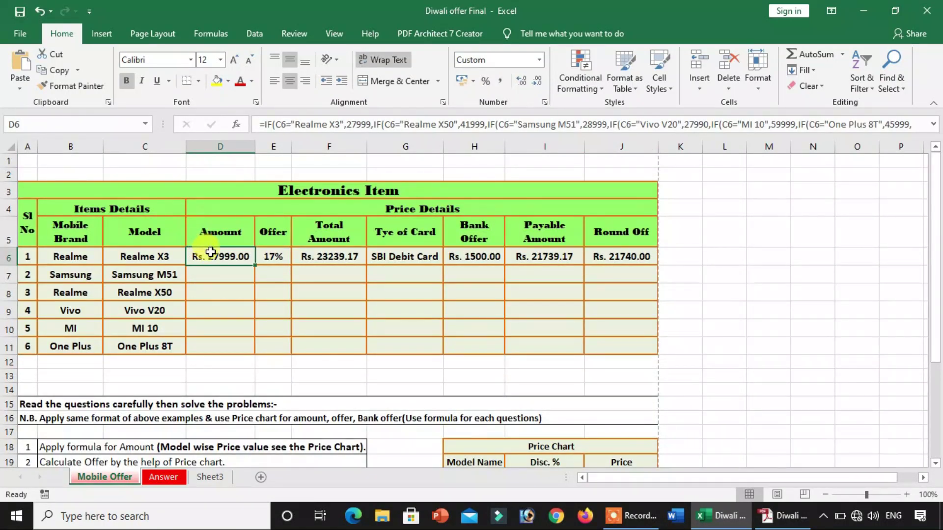
{"action": "scroll", "coordinate": [172, 348], "scroll_direction": "down", "scroll_amount": 1}
{"action": "left_click", "coordinate": [153, 390]}
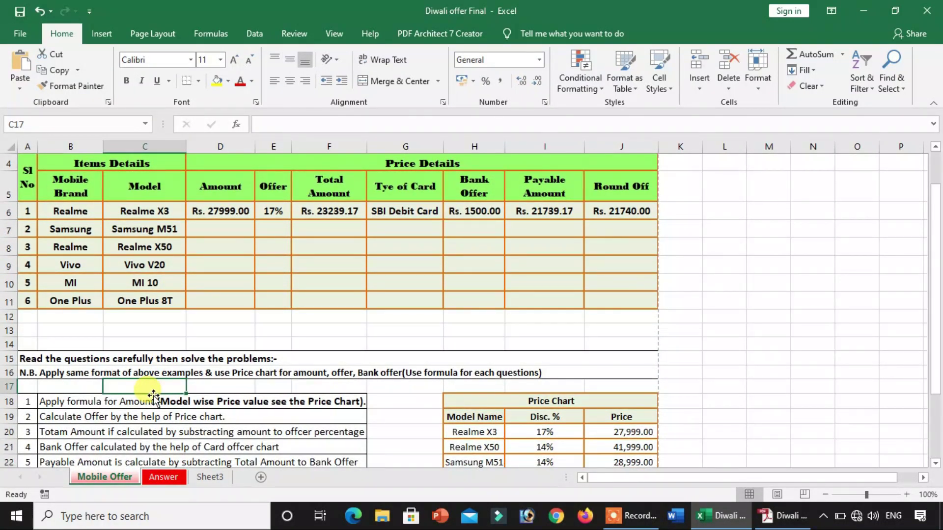
{"action": "left_click", "coordinate": [153, 399]}
{"action": "scroll", "coordinate": [147, 403], "scroll_direction": "down", "scroll_amount": 1}
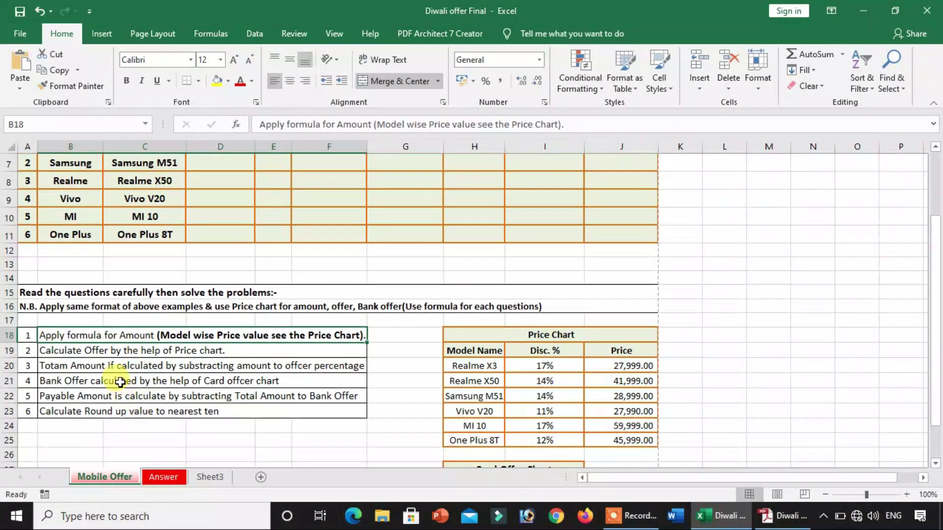
{"action": "scroll", "coordinate": [231, 344], "scroll_direction": "up", "scroll_amount": 2}
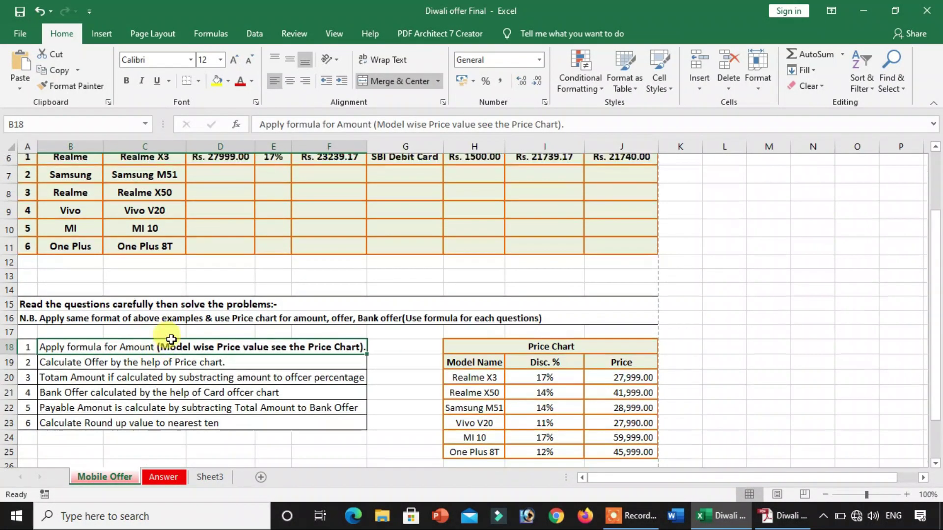
{"action": "left_click", "coordinate": [221, 264]}
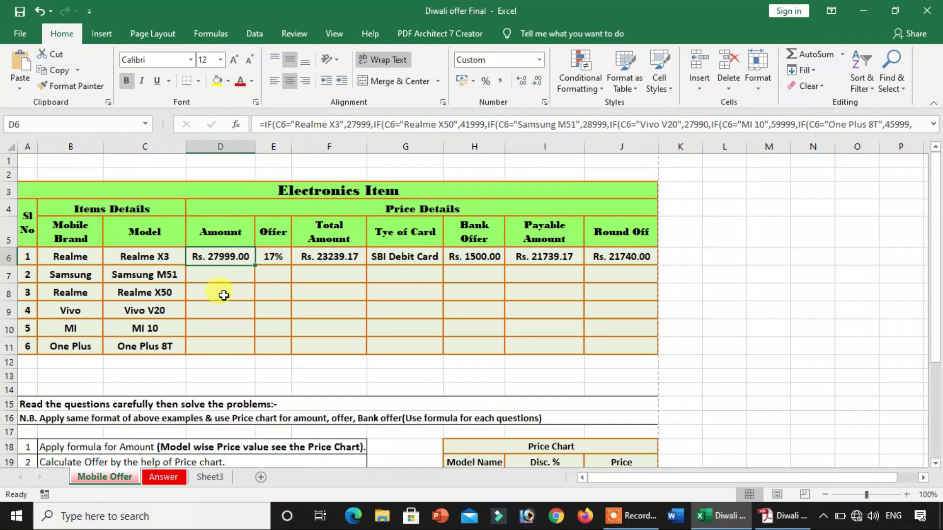
{"action": "left_click", "coordinate": [216, 326]}
{"action": "scroll", "coordinate": [206, 319], "scroll_direction": "down", "scroll_amount": 2}
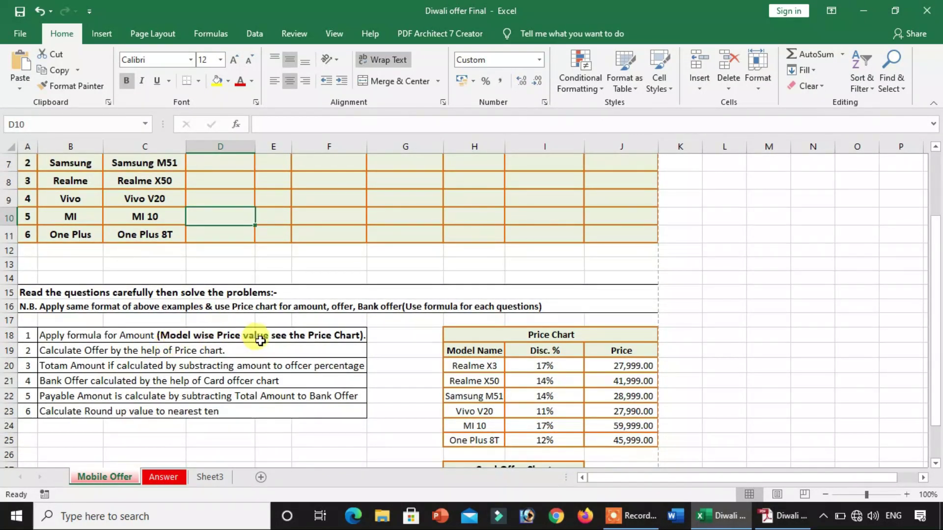
{"action": "left_click_drag", "start_coordinate": [474, 365], "coordinate": [474, 411]}
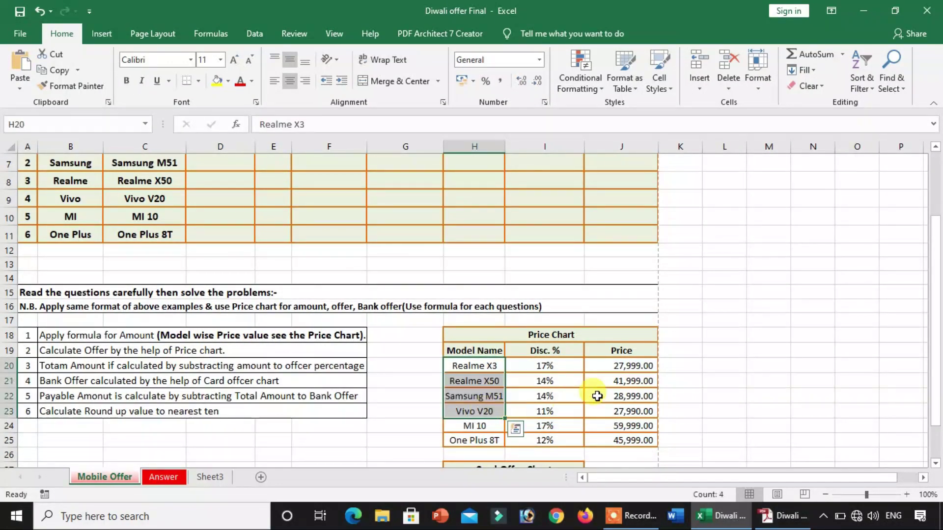
{"action": "left_click_drag", "start_coordinate": [633, 365], "coordinate": [631, 440]}
{"action": "left_click", "coordinate": [472, 365]}
{"action": "left_click", "coordinate": [598, 367]}
{"action": "left_click", "coordinate": [475, 381]}
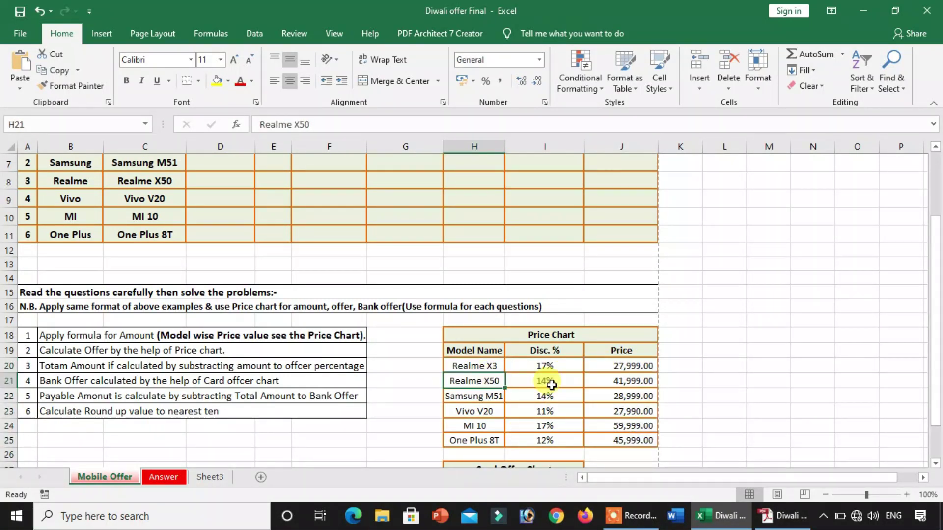
{"action": "left_click", "coordinate": [594, 382]}
{"action": "left_click", "coordinate": [471, 395]}
{"action": "left_click", "coordinate": [606, 394]}
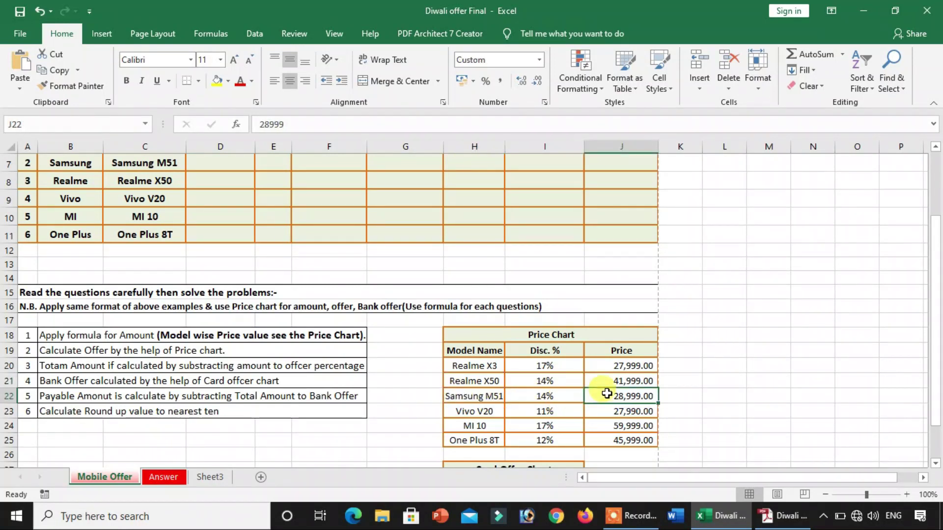
{"action": "scroll", "coordinate": [549, 388], "scroll_direction": "up", "scroll_amount": 2}
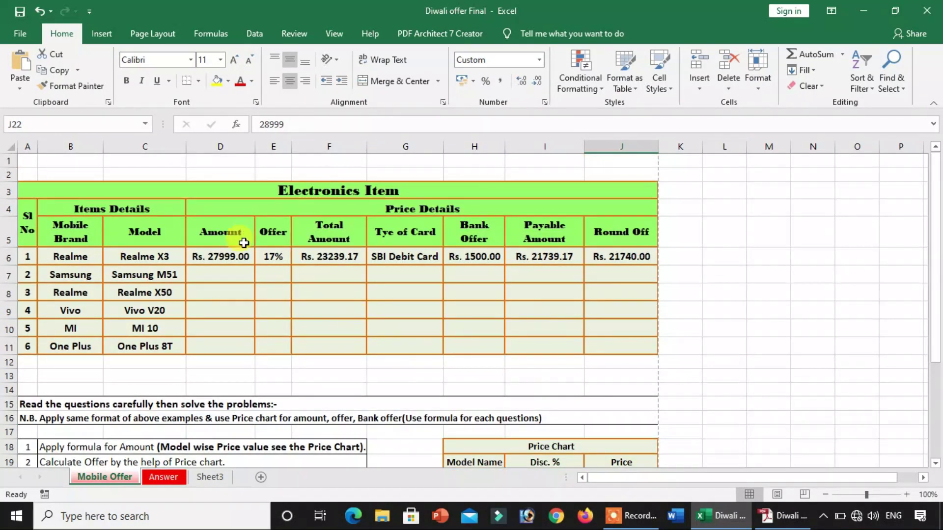
{"action": "left_click", "coordinate": [181, 475]}
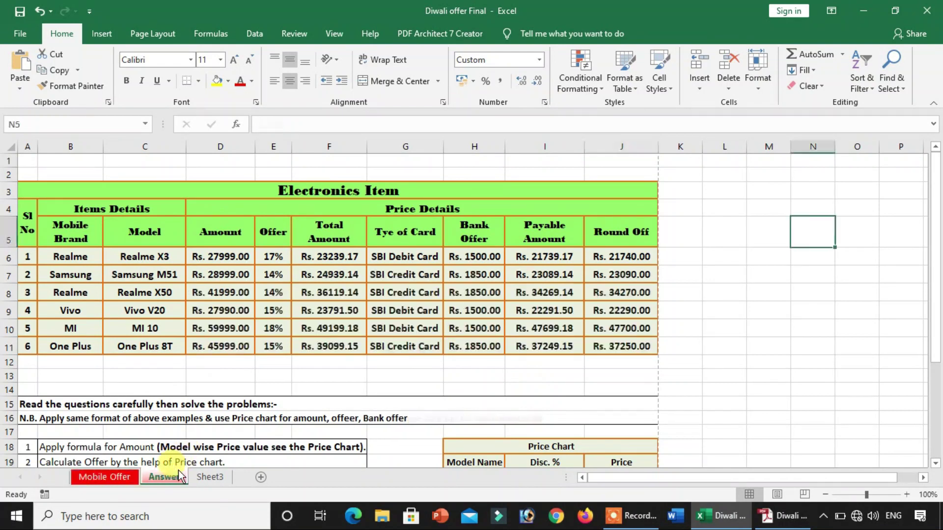
{"action": "left_click", "coordinate": [219, 255]}
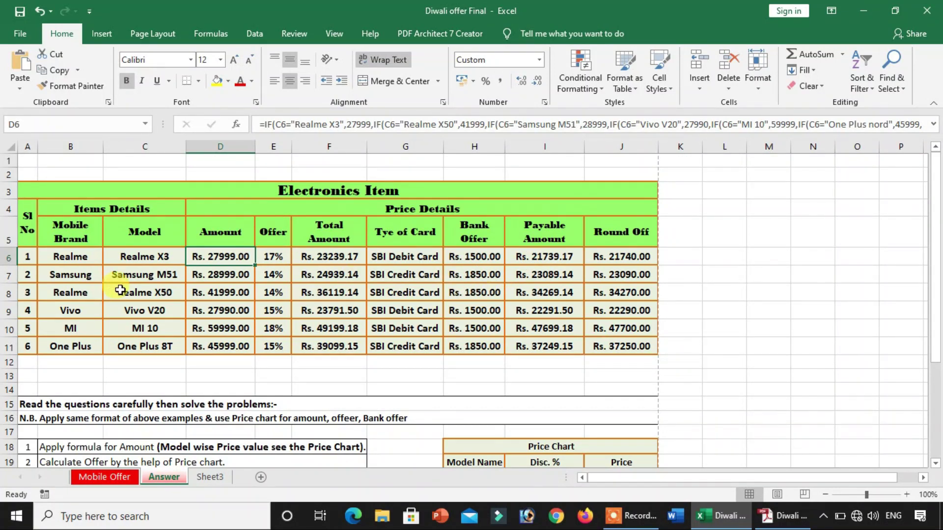
{"action": "left_click", "coordinate": [116, 477]}
{"action": "left_click", "coordinate": [231, 255]}
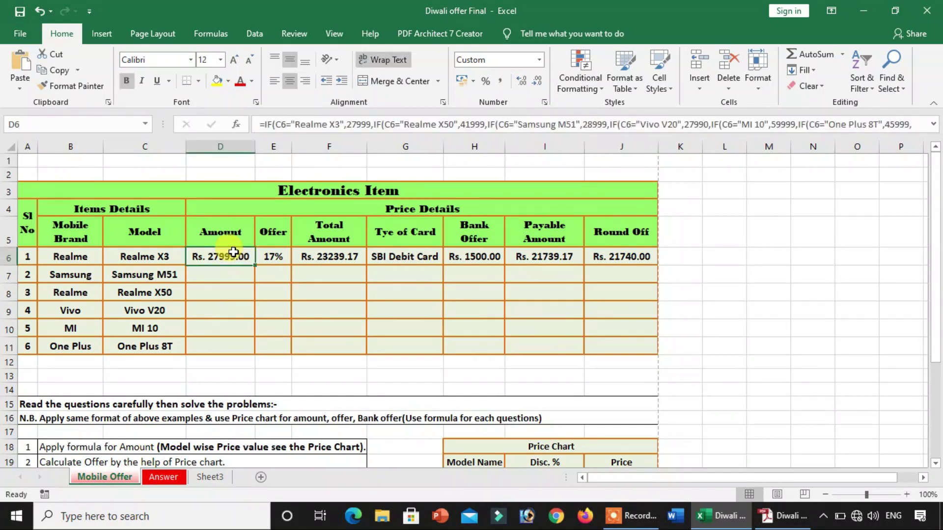
- Clear D6 and start a nested IF pricing Realme X3 27999, Realme X50 41999, Samsung M51 28999
{"action": "key", "text": "Delete"}
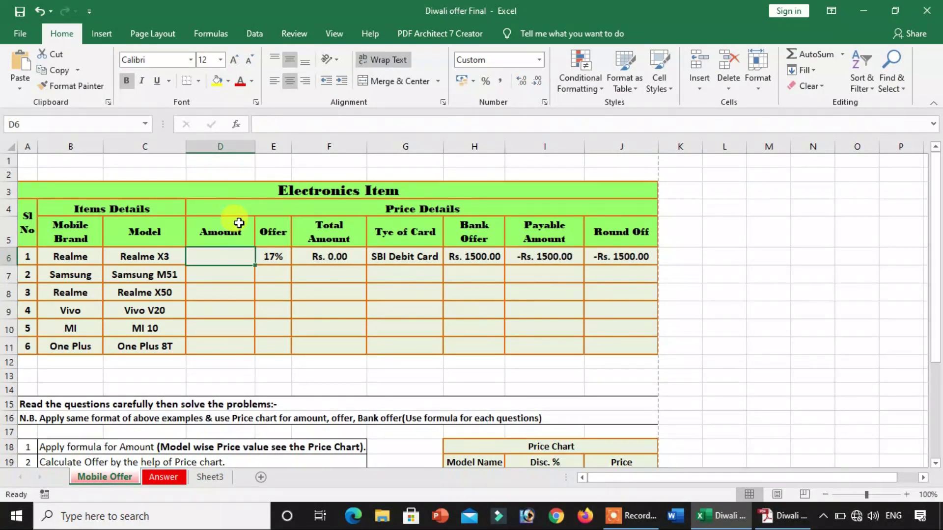
{"action": "type", "text": "=if("}
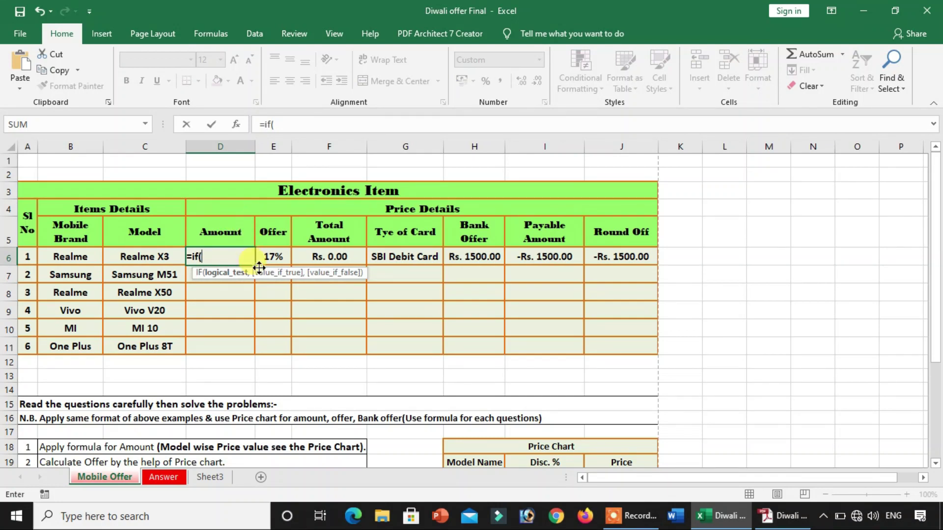
{"action": "left_click", "coordinate": [147, 256]}
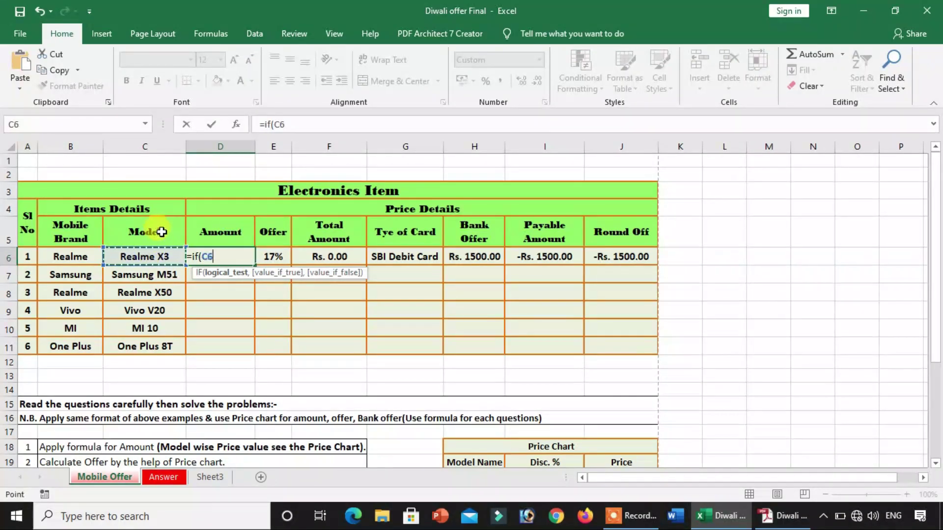
{"action": "type", "text": "="}
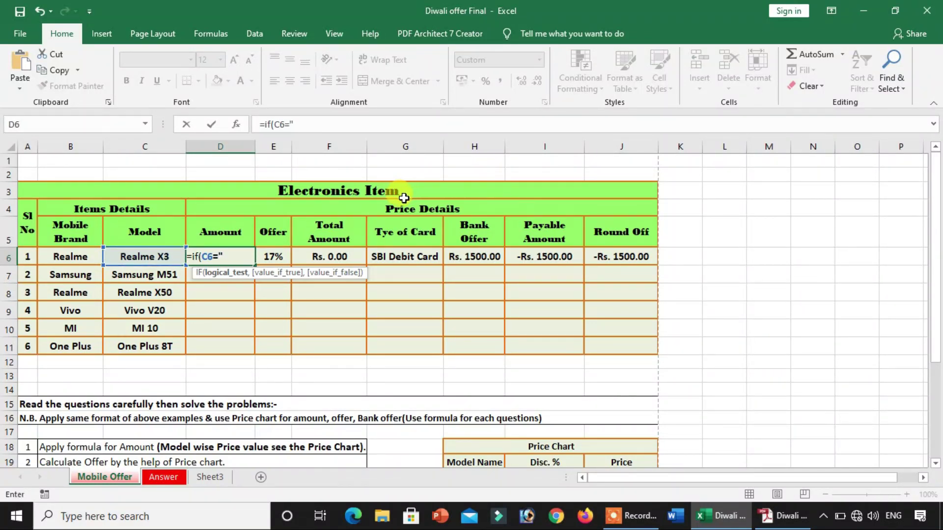
{"action": "scroll", "coordinate": [383, 319], "scroll_direction": "down", "scroll_amount": 2}
{"action": "scroll", "coordinate": [326, 339], "scroll_direction": "up", "scroll_amount": 1}
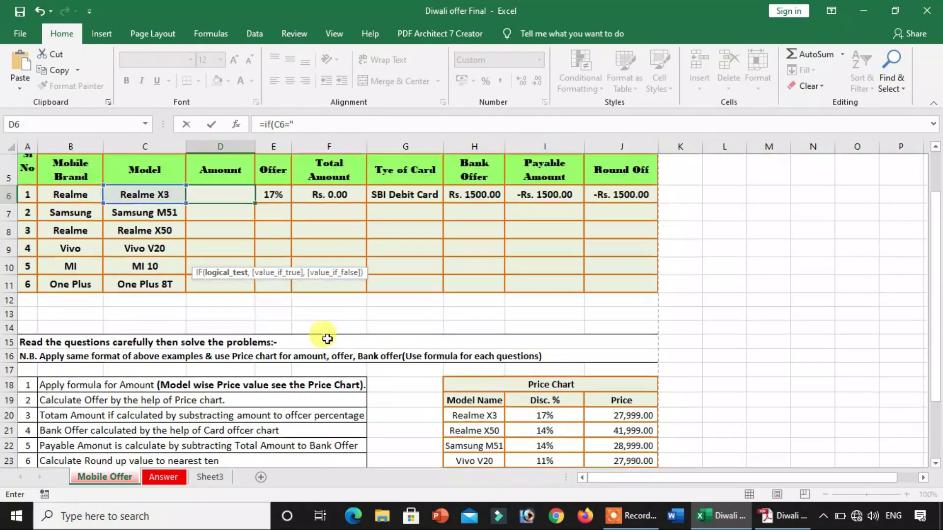
{"action": "type", "text": "Realme X3"}
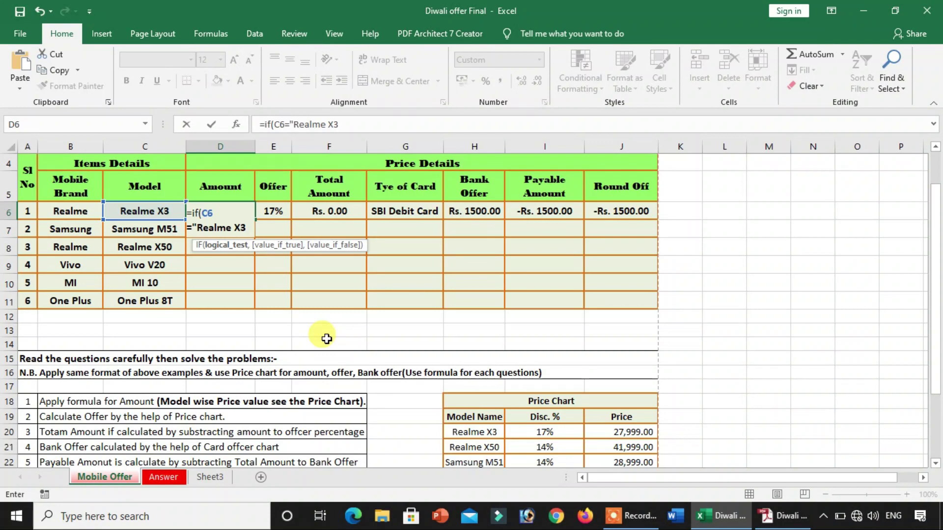
{"action": "type", "text": "\","}
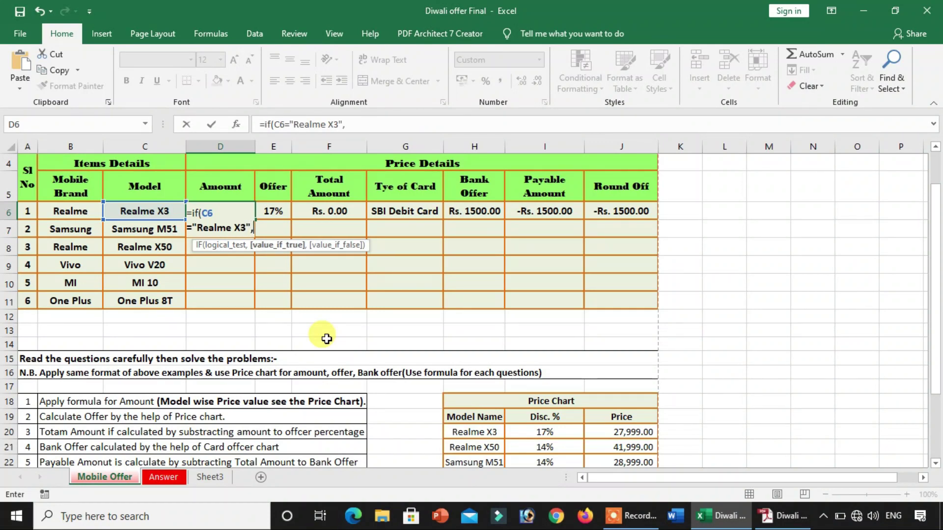
{"action": "type", "text": "27"}
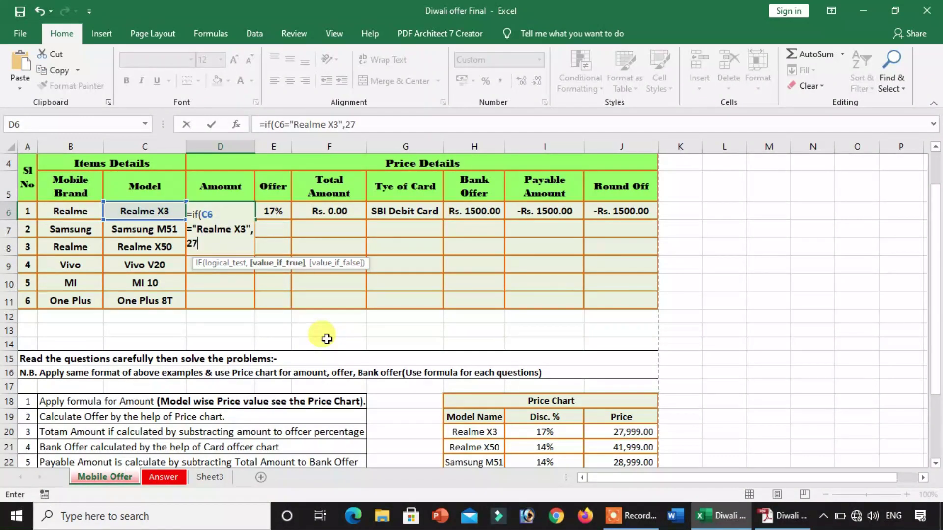
{"action": "type", "text": "999"}
{"action": "type", "text": ",if(c"}
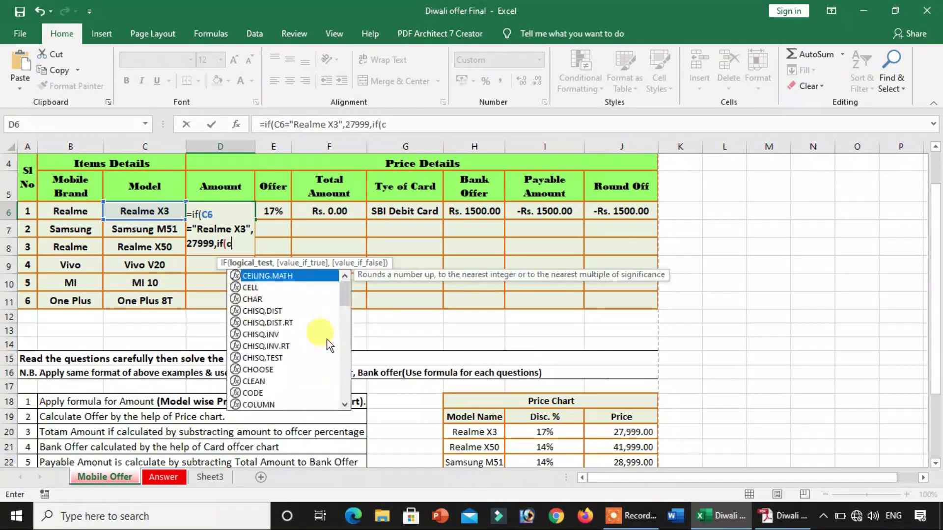
{"action": "type", "text": "6"}
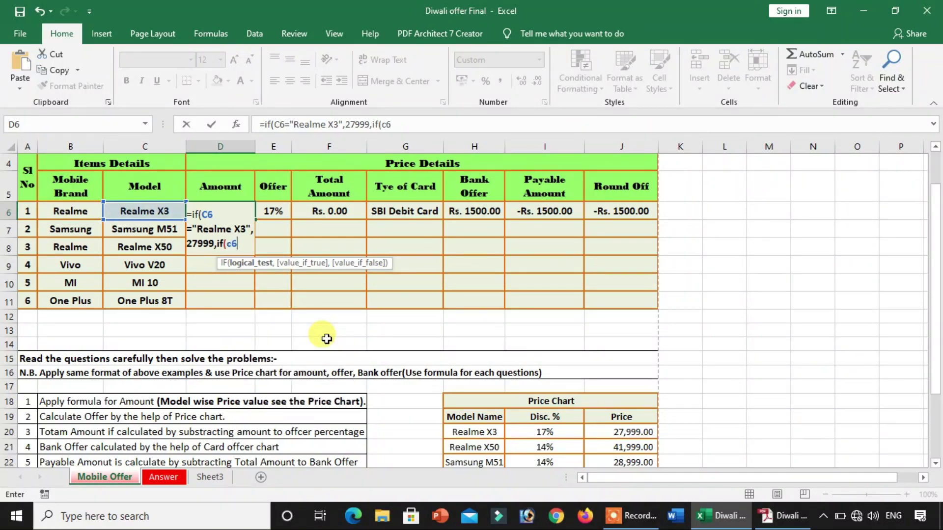
{"action": "type", "text": "="}
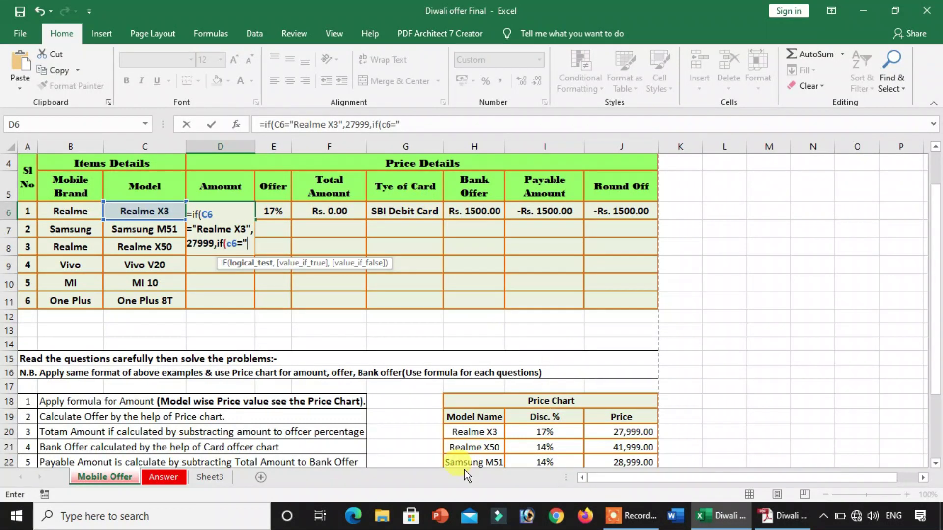
{"action": "type", "text": "R"}
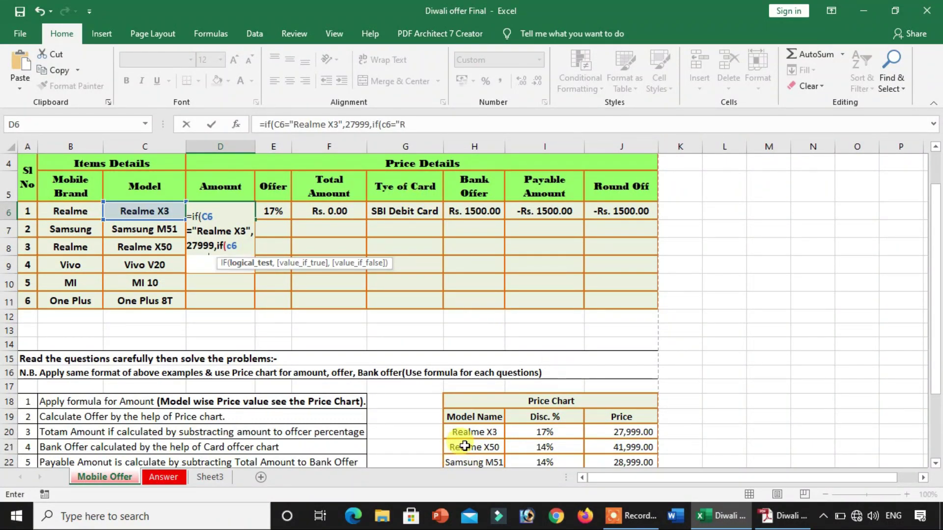
{"action": "type", "text": "ealme"}
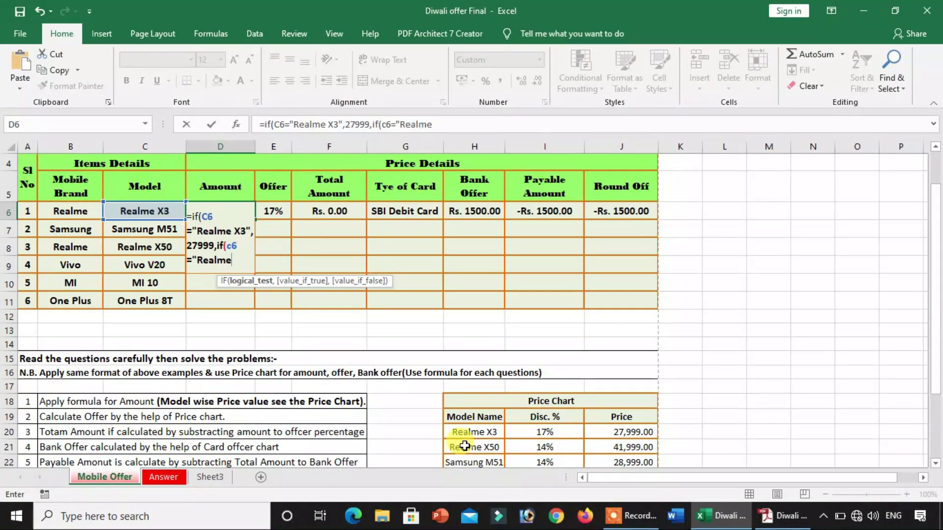
{"action": "type", "text": " X50\","}
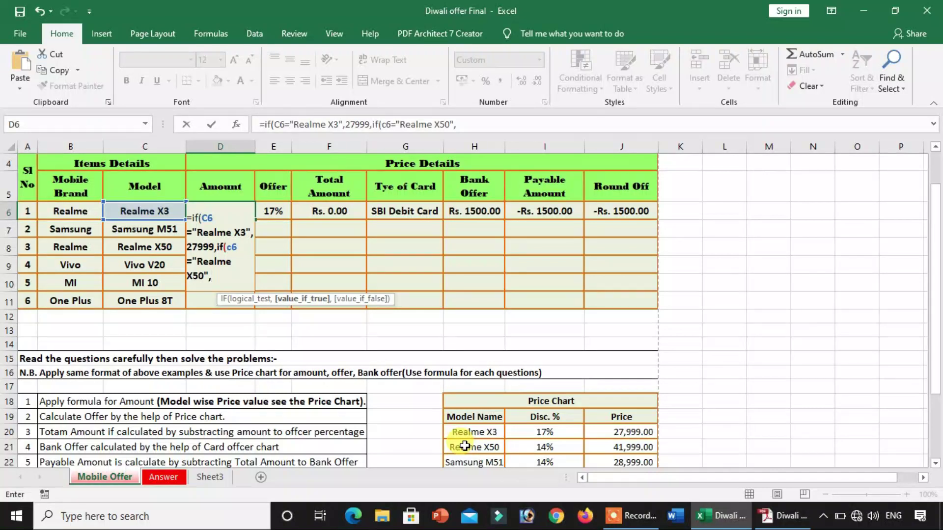
{"action": "type", "text": "41999"}
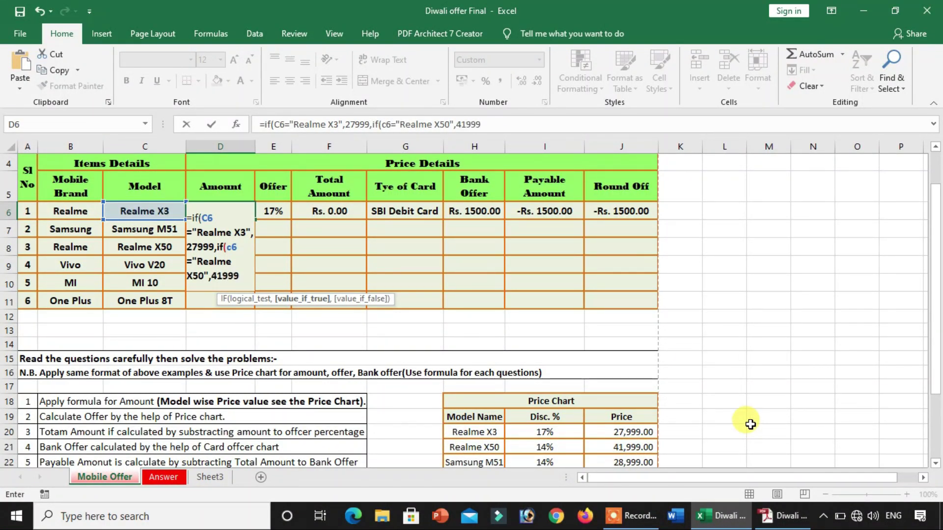
{"action": "type", "text": ",if("}
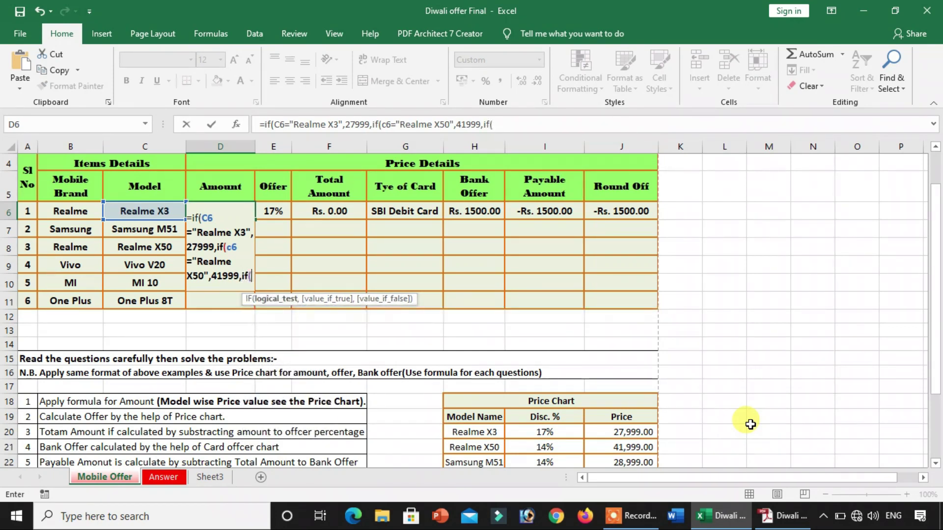
{"action": "type", "text": "c6"}
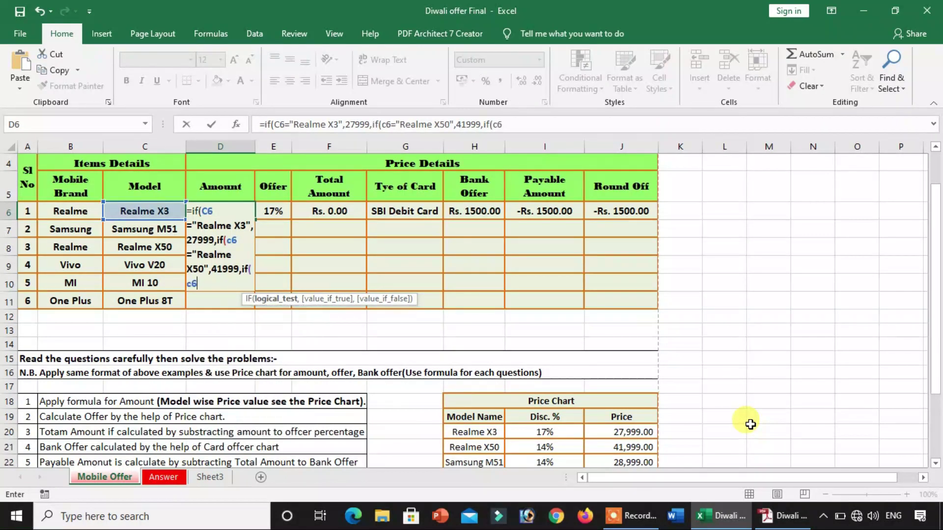
{"action": "type", "text": "="}
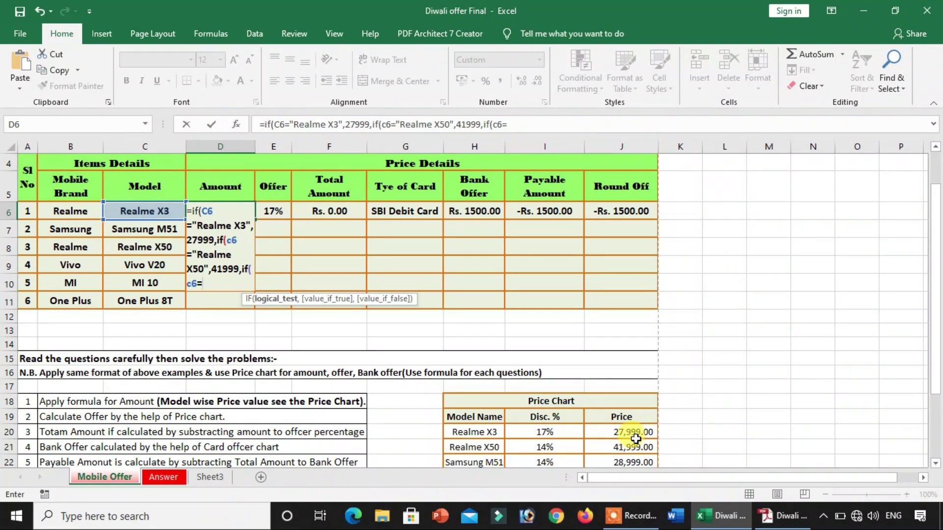
{"action": "type", "text": "SAmsung m"}
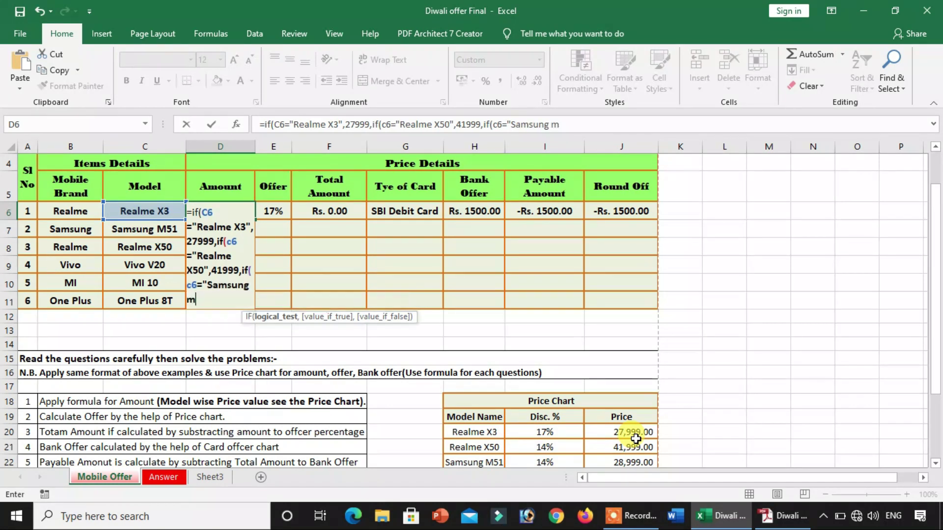
{"action": "key", "text": "BackSpace"}
{"action": "type", "text": "M51"}
{"action": "type", "text": "\","}
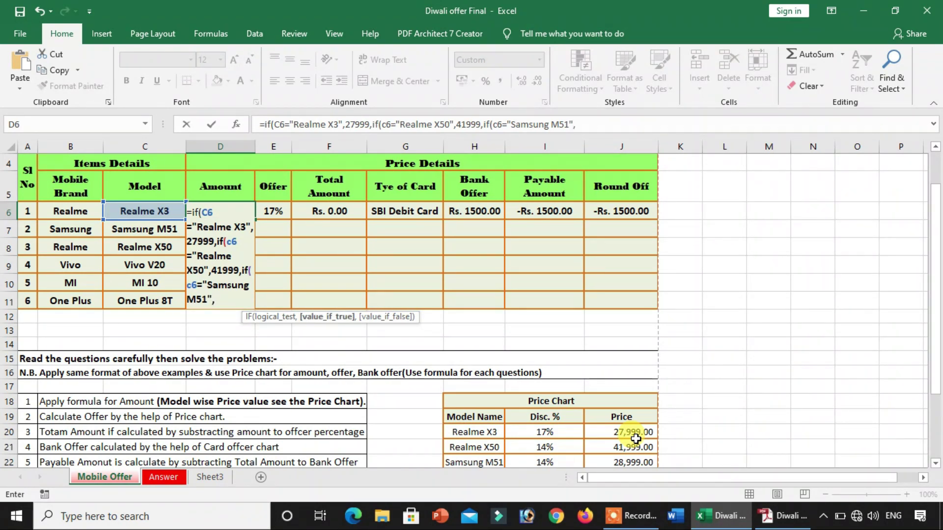
{"action": "type", "text": "28999"}
{"action": "scroll", "coordinate": [641, 398], "scroll_direction": "down", "scroll_amount": 1}
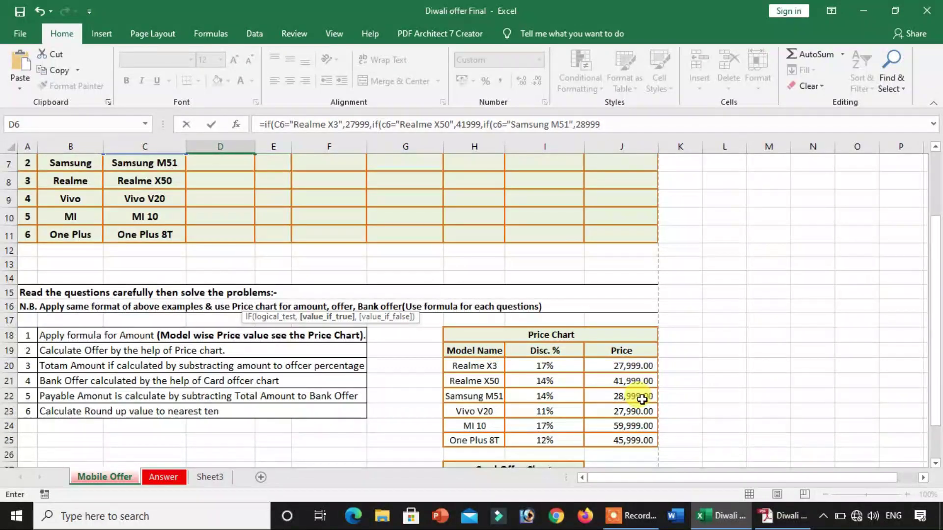
{"action": "scroll", "coordinate": [641, 400], "scroll_direction": "up", "scroll_amount": 1}
- Extend the IF with Vivo V20, MI 10 at 59999 and One Plus 8T at 45999, else 0
{"action": "type", "text": ",if(c6="}
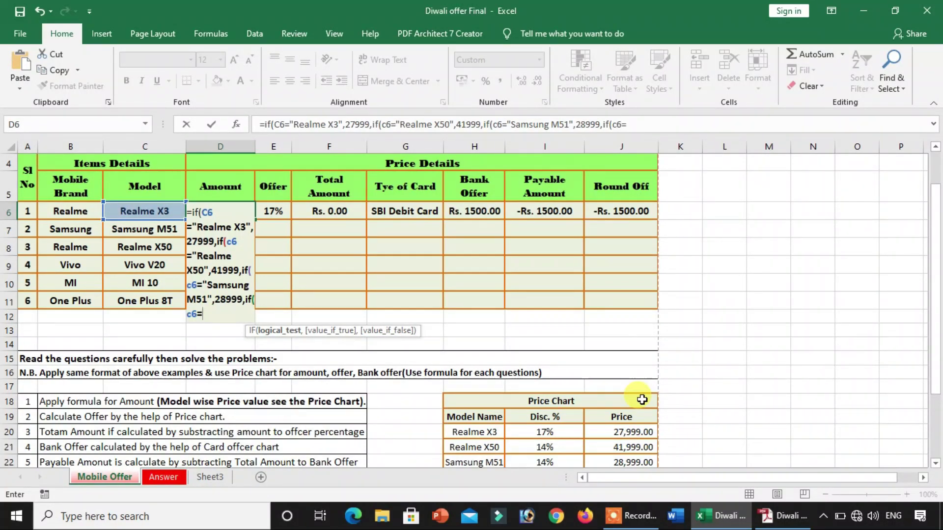
{"action": "scroll", "coordinate": [633, 398], "scroll_direction": "down", "scroll_amount": 1}
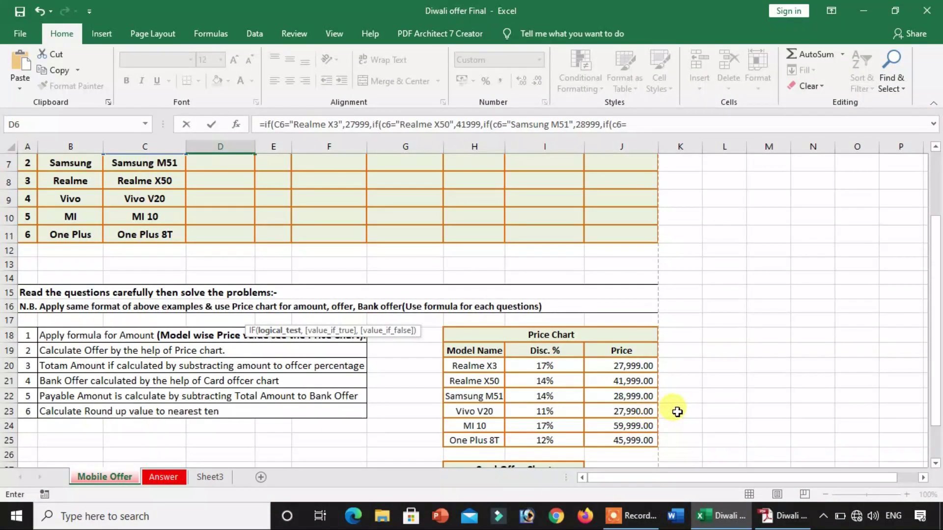
{"action": "scroll", "coordinate": [677, 412], "scroll_direction": "up", "scroll_amount": 1}
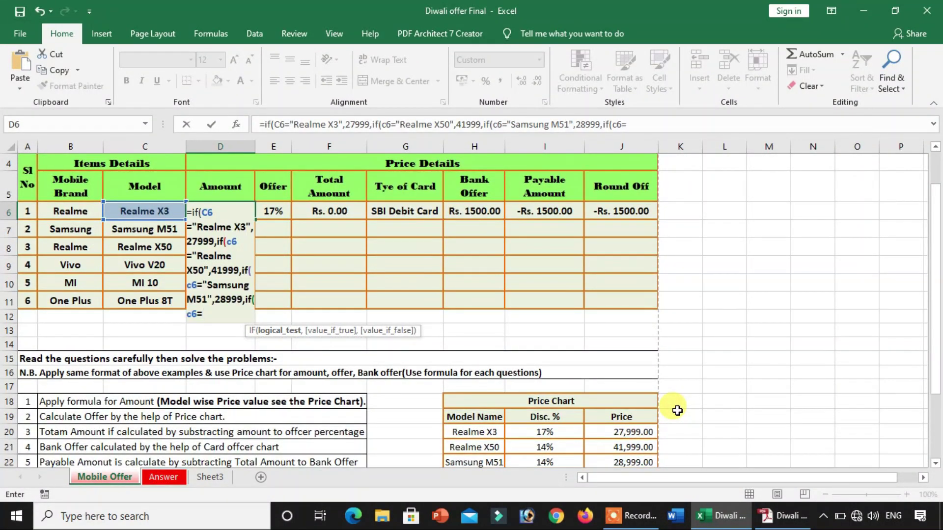
{"action": "type", "text": "\"Vivi V"}
{"action": "scroll", "coordinate": [670, 411], "scroll_direction": "down", "scroll_amount": 1}
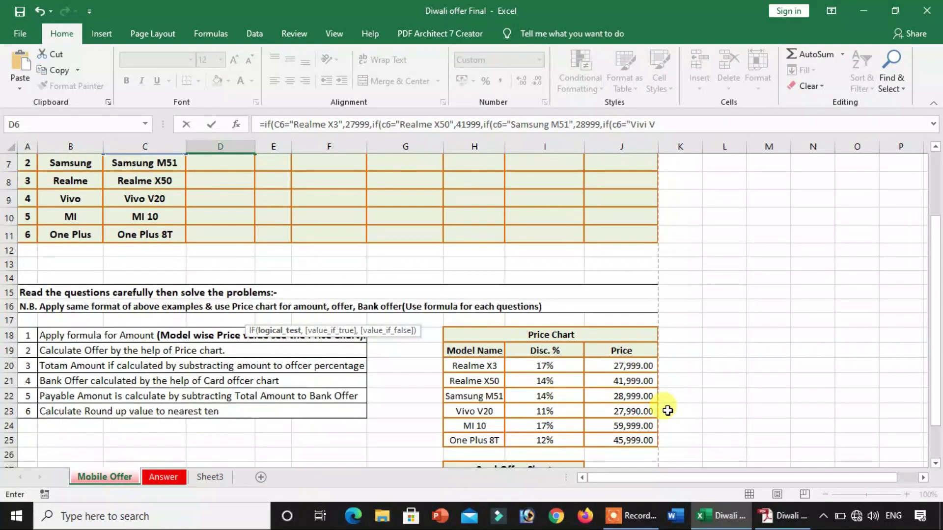
{"action": "scroll", "coordinate": [667, 411], "scroll_direction": "up", "scroll_amount": 1}
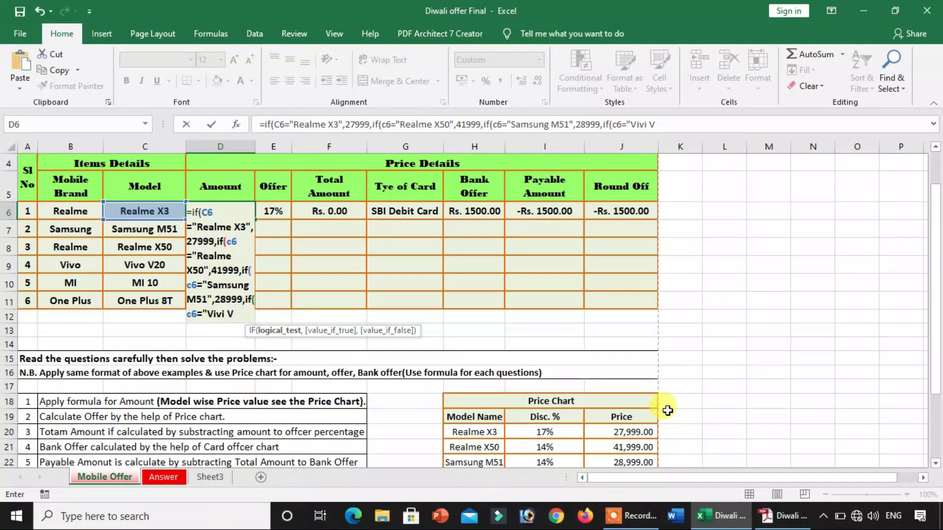
{"action": "type", "text": "20"}
{"action": "type", "text": ","}
{"action": "key", "text": "BackSpace"}
{"action": "key", "text": "BackSpace"}
{"action": "type", "text": ","}
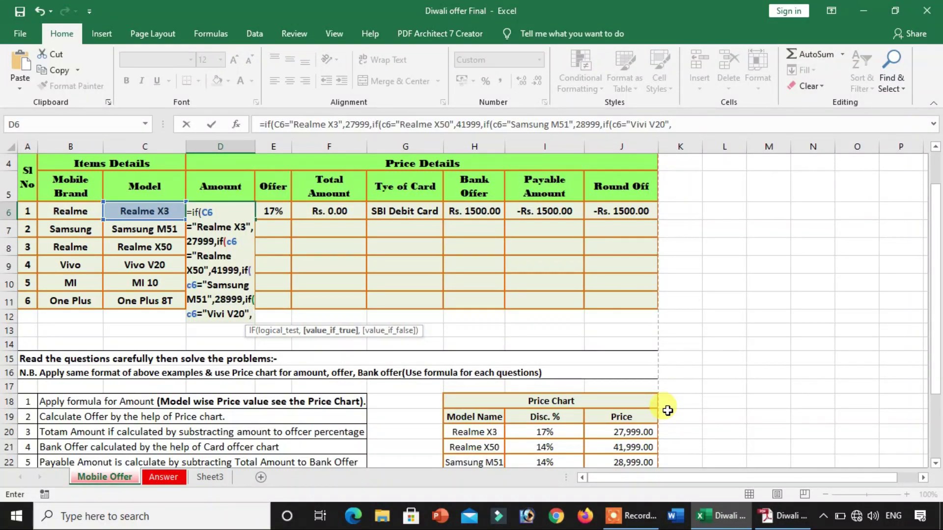
{"action": "scroll", "coordinate": [668, 410], "scroll_direction": "down", "scroll_amount": 2}
{"action": "scroll", "coordinate": [667, 410], "scroll_direction": "down", "scroll_amount": 1}
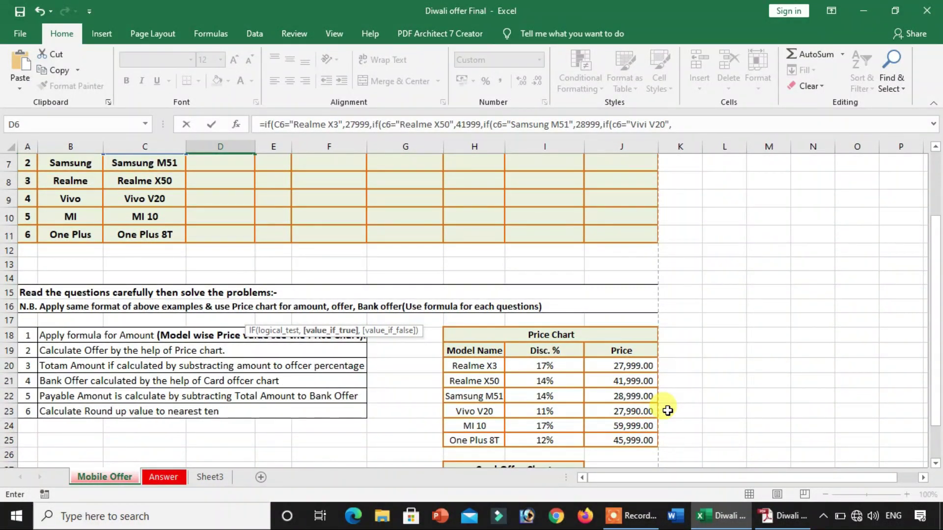
{"action": "scroll", "coordinate": [667, 410], "scroll_direction": "up", "scroll_amount": 1}
{"action": "scroll", "coordinate": [667, 411], "scroll_direction": "up", "scroll_amount": 2}
{"action": "scroll", "coordinate": [658, 411], "scroll_direction": "down", "scroll_amount": 3}
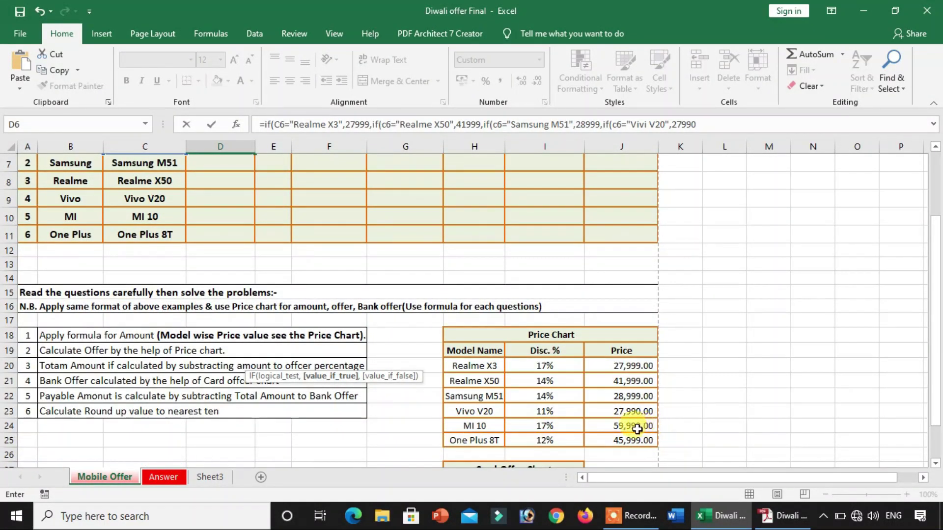
{"action": "scroll", "coordinate": [660, 420], "scroll_direction": "up", "scroll_amount": 1}
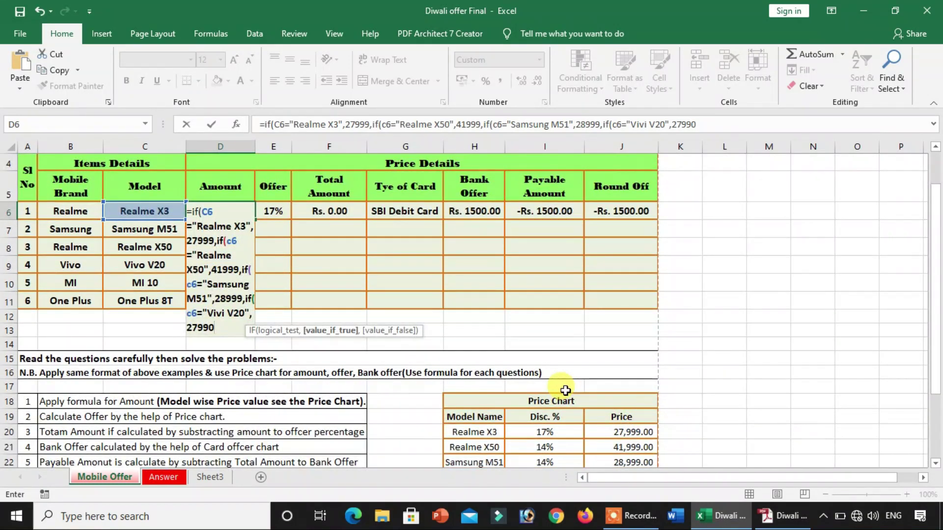
{"action": "type", "text": ",if"}
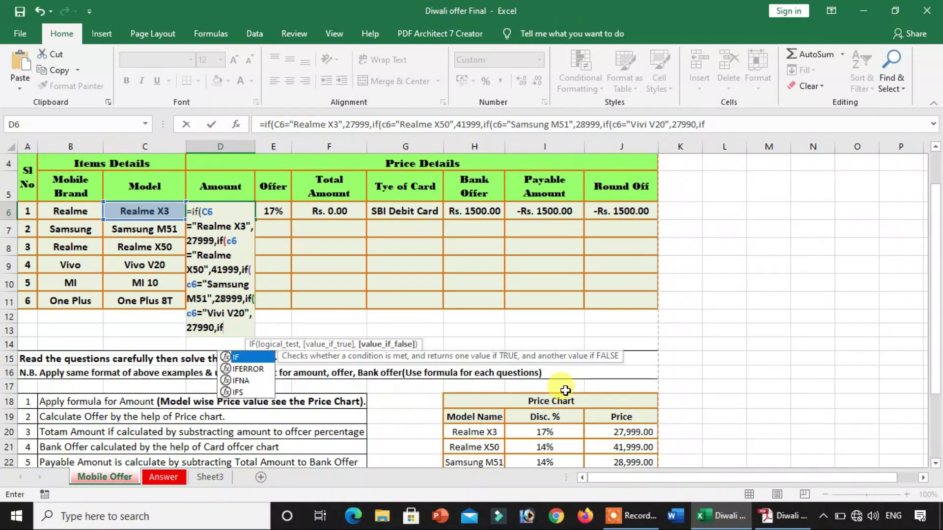
{"action": "type", "text": "(M"}
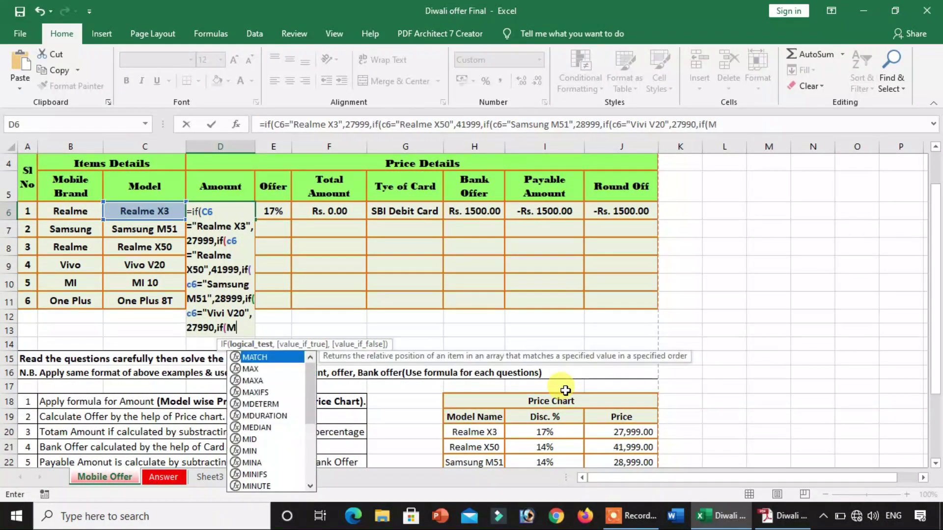
{"action": "key", "text": "BackSpace"}
{"action": "type", "text": "c6=\""}
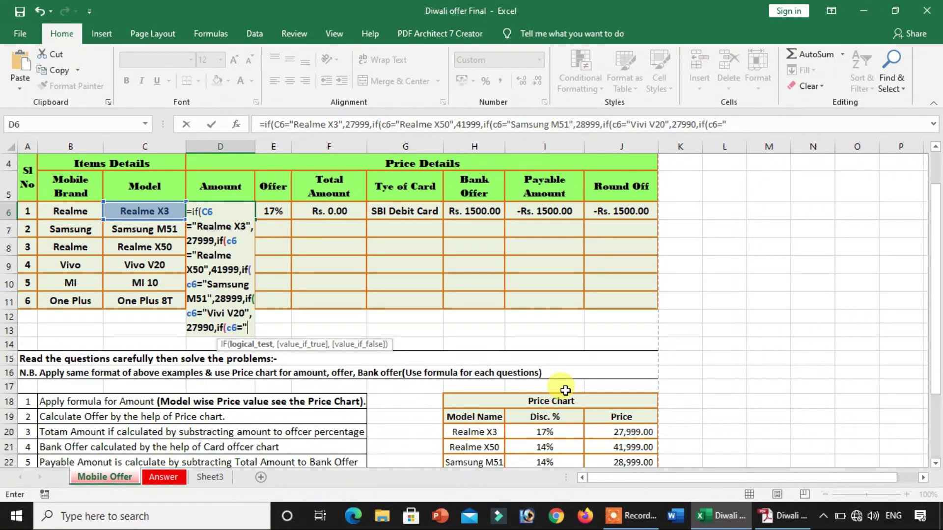
{"action": "type", "text": "MI"}
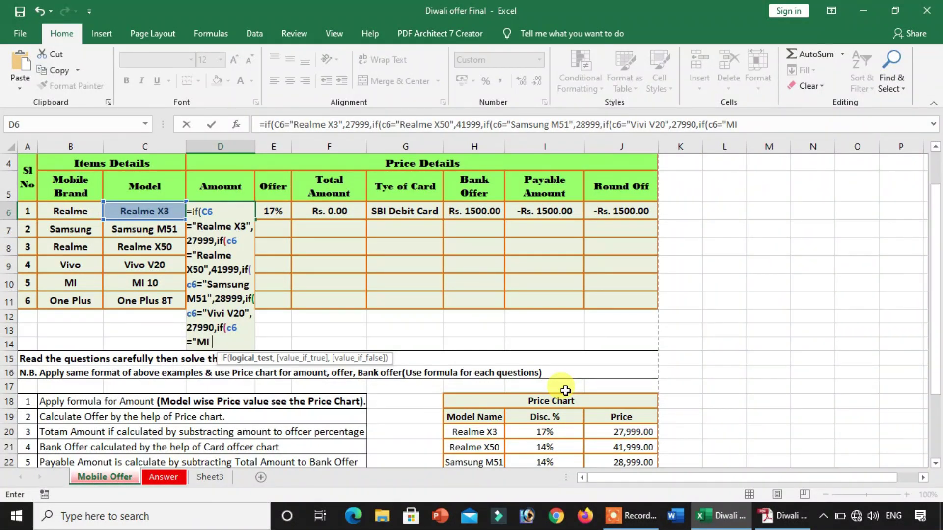
{"action": "type", "text": " 10\""}
{"action": "type", "text": ",59999"}
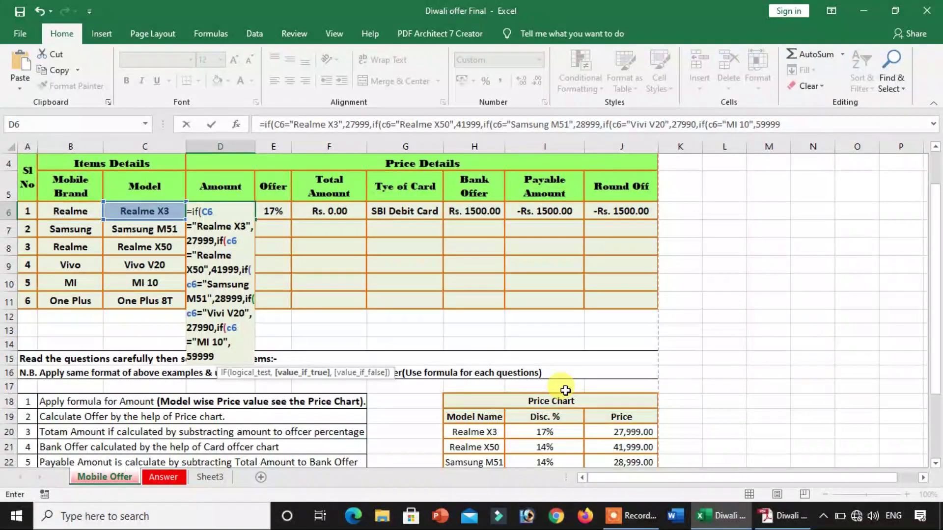
{"action": "type", "text": ","}
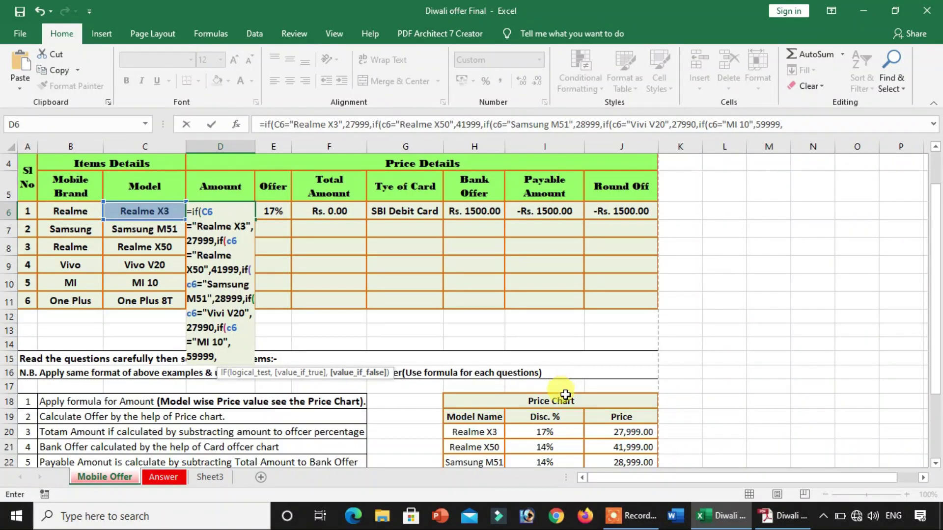
{"action": "scroll", "coordinate": [589, 462], "scroll_direction": "down", "scroll_amount": 1}
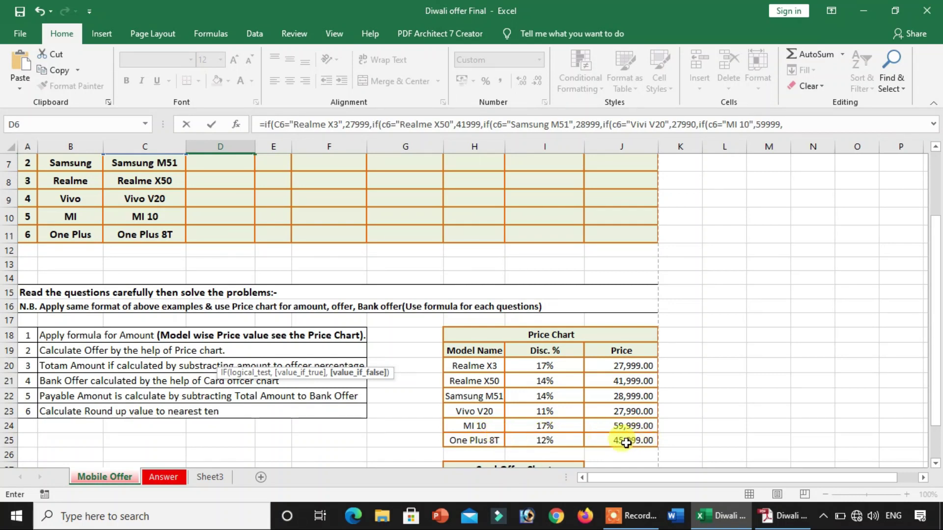
{"action": "scroll", "coordinate": [485, 421], "scroll_direction": "up", "scroll_amount": 2}
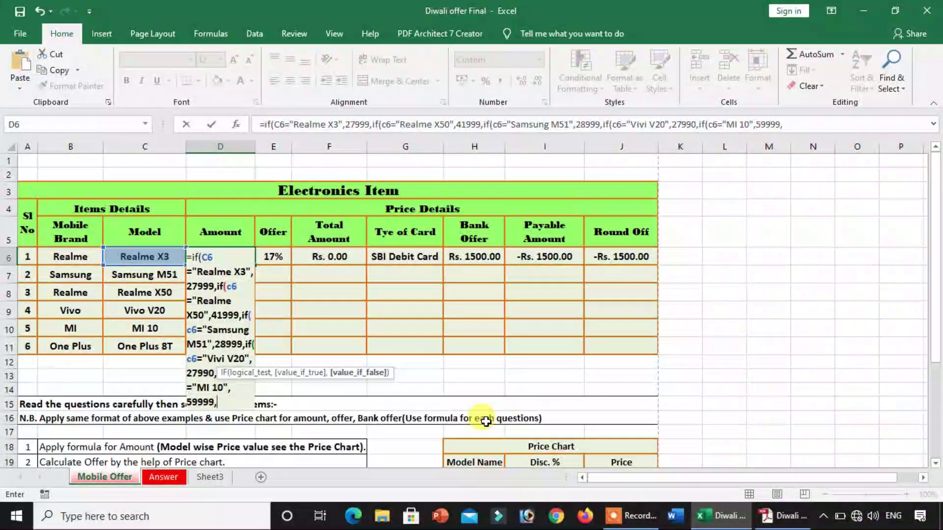
{"action": "type", "text": "if"}
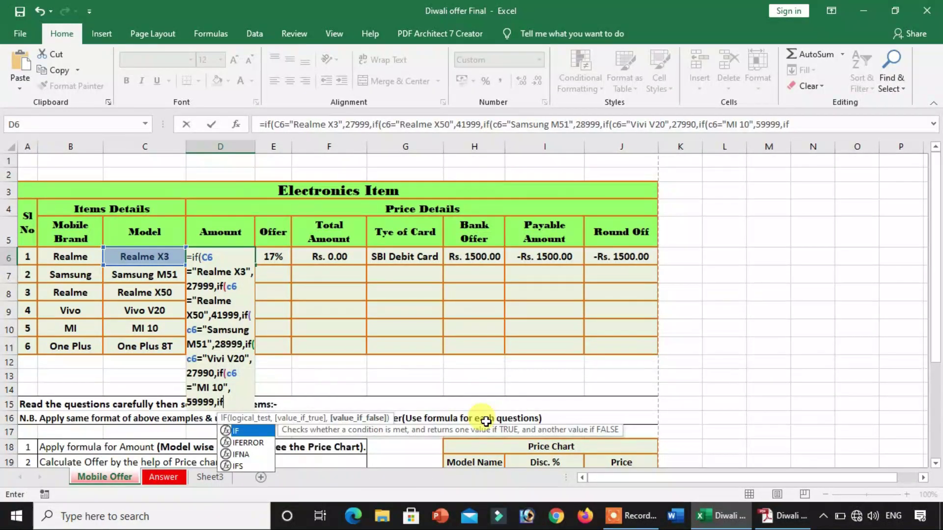
{"action": "type", "text": "(c6"}
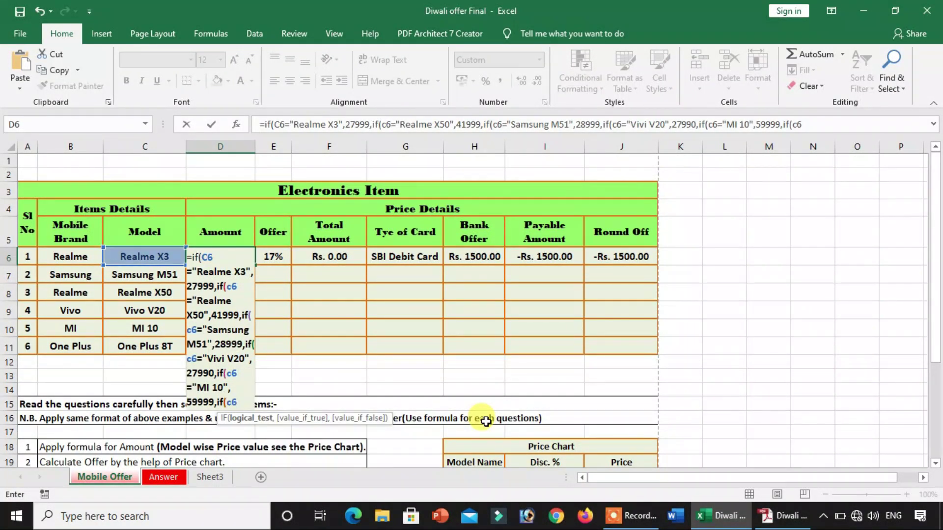
{"action": "type", "text": "="}
{"action": "type", "text": "One Plus 8T"}
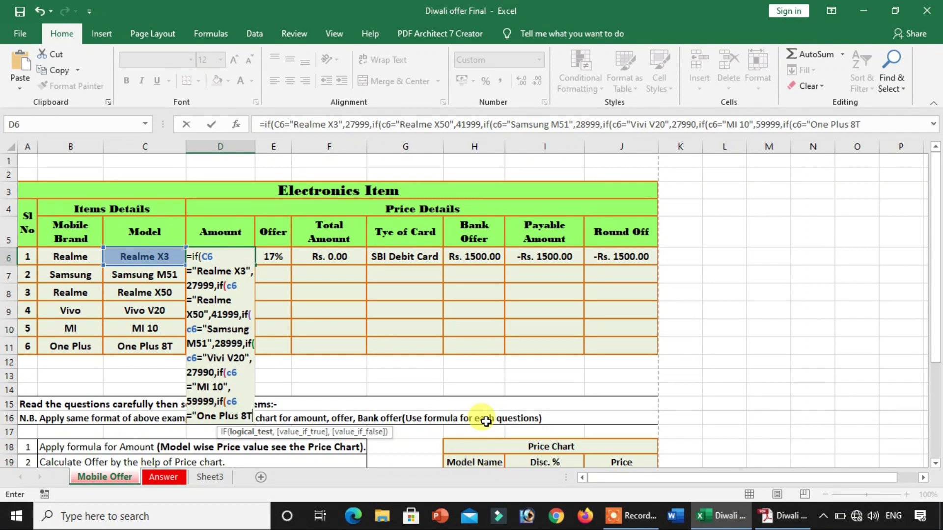
{"action": "type", "text": "\","}
{"action": "scroll", "coordinate": [578, 425], "scroll_direction": "down", "scroll_amount": 2}
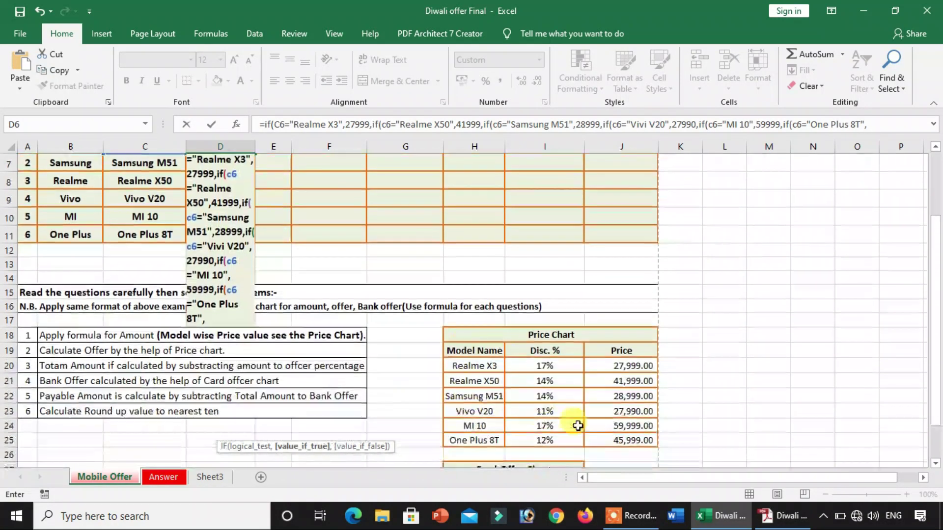
{"action": "scroll", "coordinate": [592, 432], "scroll_direction": "up", "scroll_amount": 2}
{"action": "type", "text": "45999"}
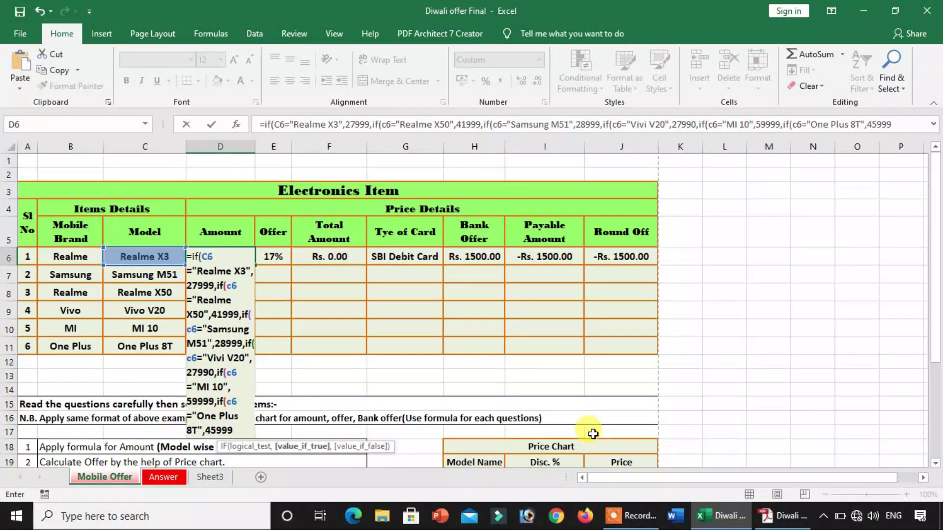
{"action": "type", "text": ","}
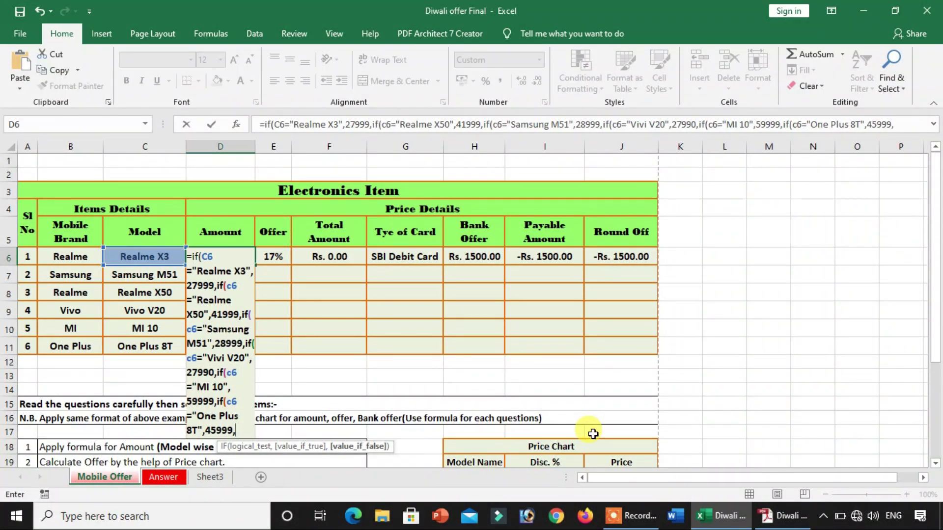
{"action": "type", "text": "0"}
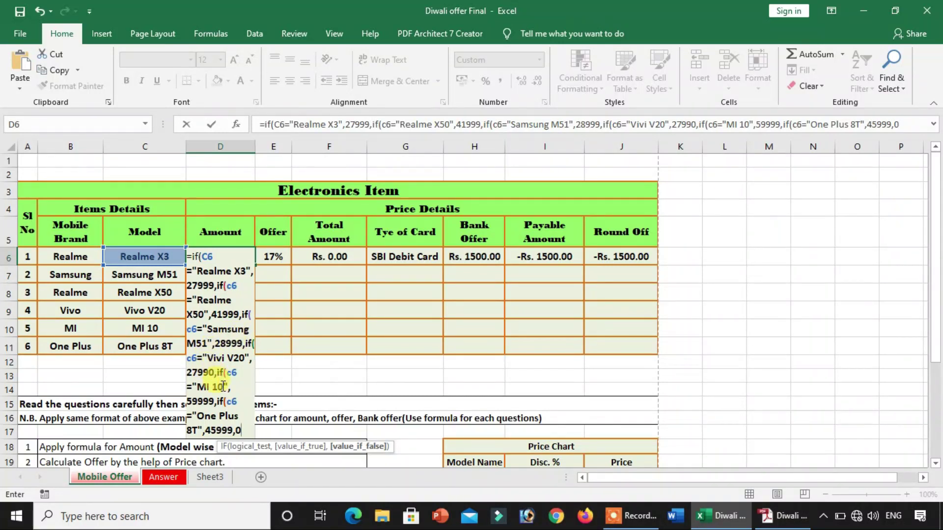
- Close the formula's parentheses, accept Excel's correction, and fill D6's Amount down through D11
{"action": "type", "text": ")))))"}
{"action": "key", "text": "Return"}
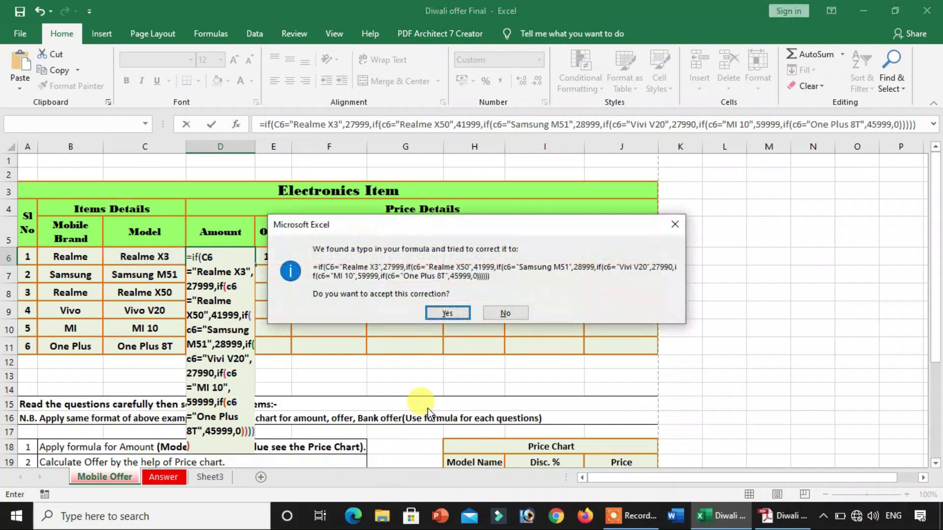
{"action": "key", "text": "Return"}
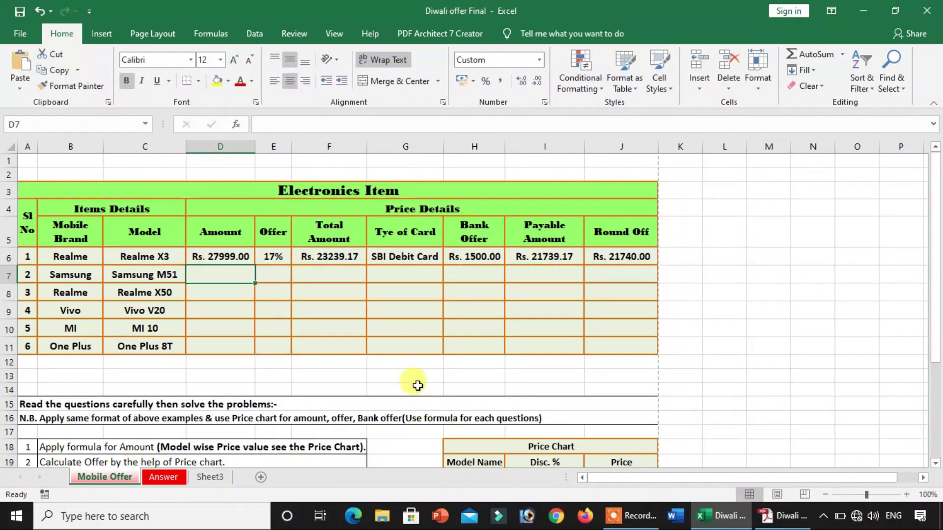
{"action": "left_click", "coordinate": [229, 256]}
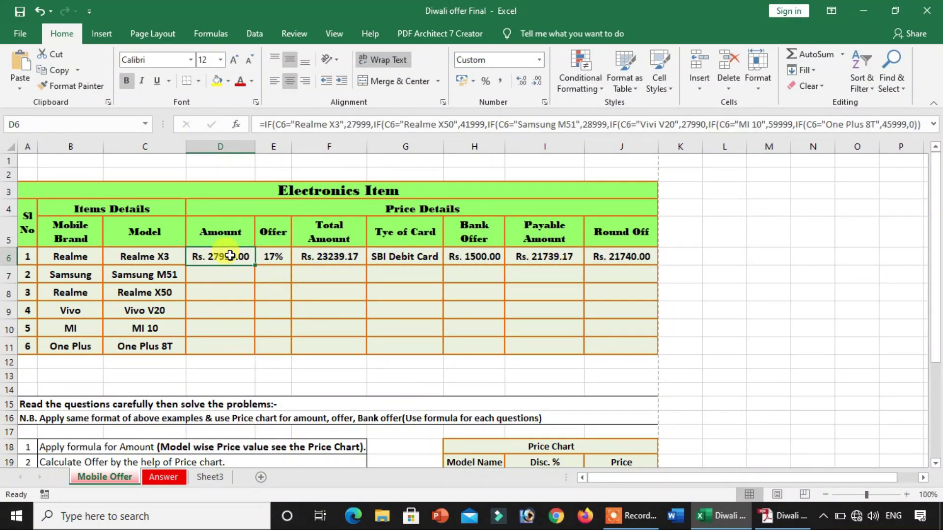
{"action": "double_click", "coordinate": [255, 265]}
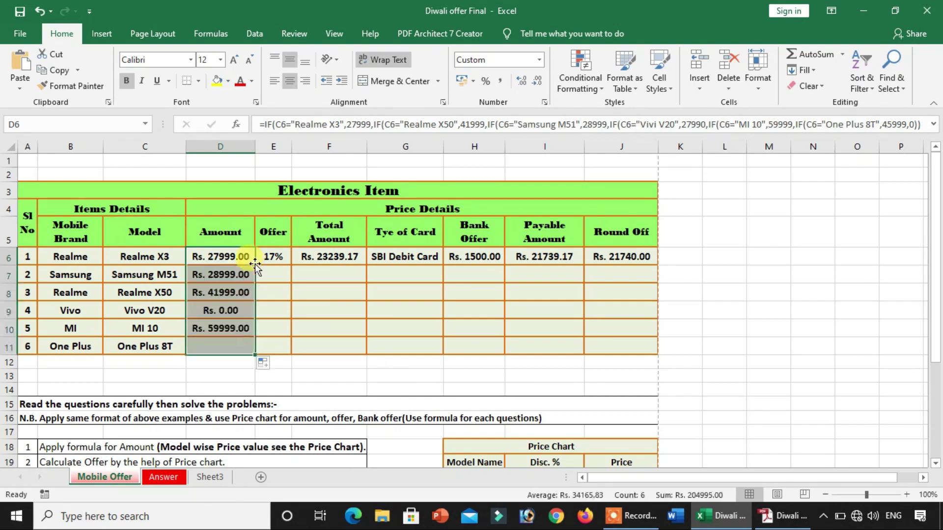
{"action": "left_click", "coordinate": [216, 311]}
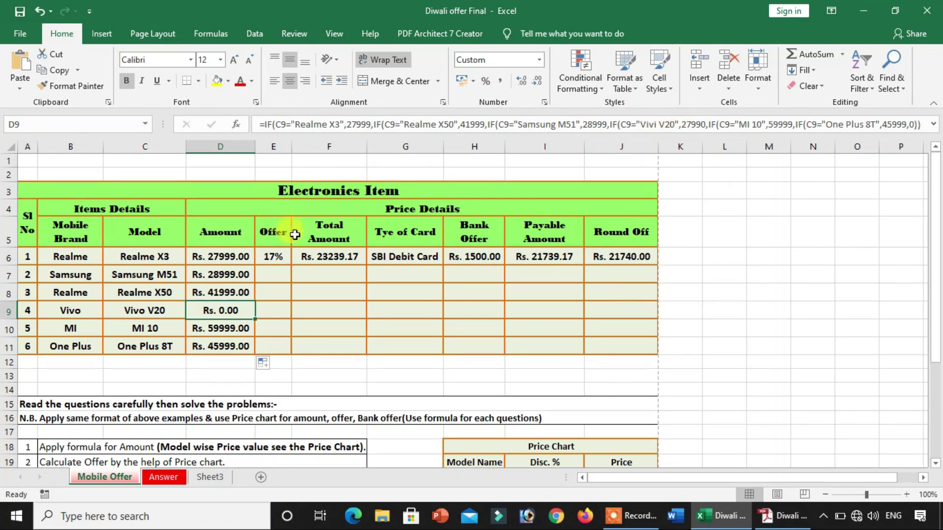
- Correct 'Vivi V20' to 'Vivo V20' in D6's formula and recopy it down to D11
{"action": "double_click", "coordinate": [233, 260]}
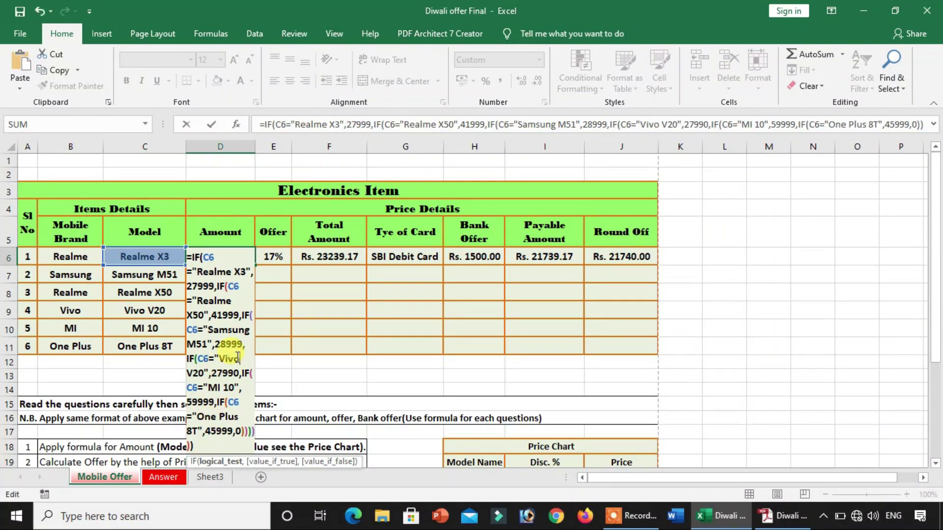
{"action": "key", "text": "Return"}
{"action": "left_click", "coordinate": [240, 257]}
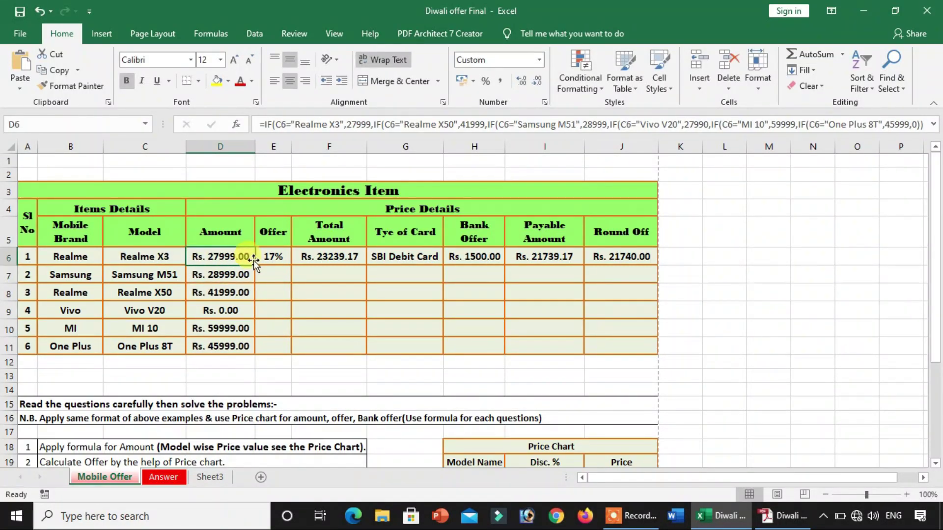
{"action": "left_click_drag", "start_coordinate": [256, 264], "coordinate": [221, 346]}
{"action": "left_click", "coordinate": [258, 311]}
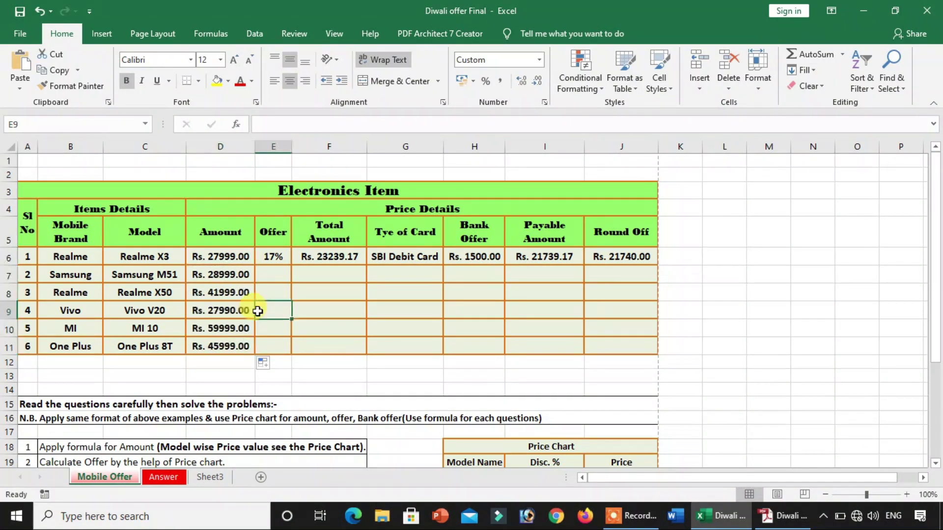
- Test row 2's model dropdown by switching it to MI 10 and back to Samsung M51
{"action": "left_click", "coordinate": [152, 274]}
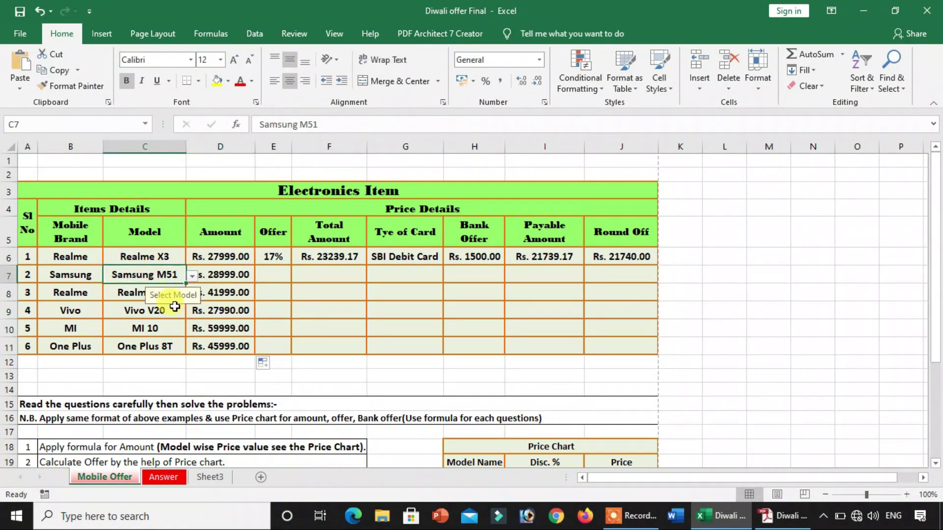
{"action": "left_click", "coordinate": [191, 275]}
{"action": "left_click", "coordinate": [150, 333]}
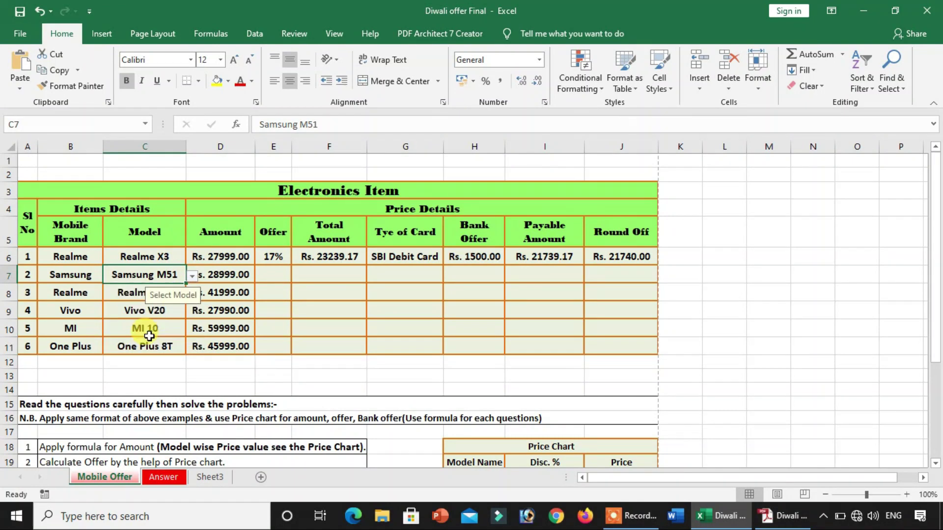
{"action": "left_click", "coordinate": [191, 277]}
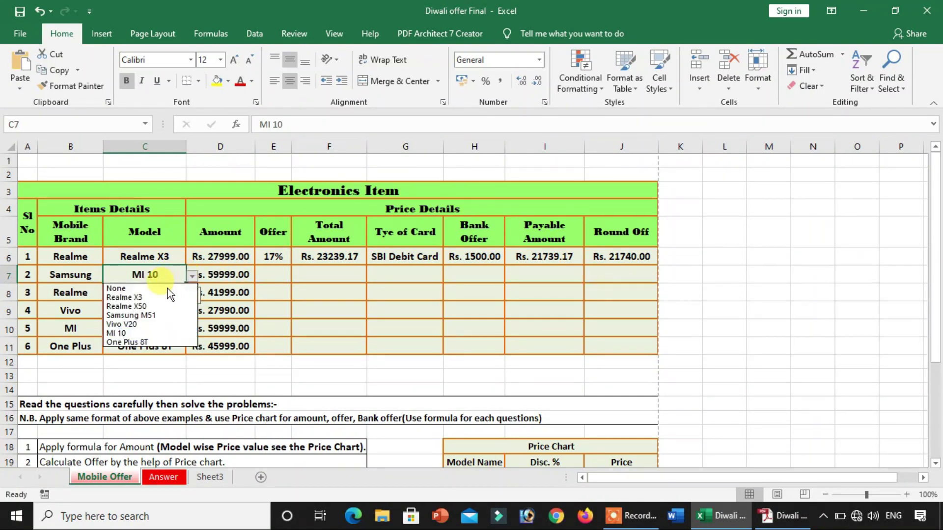
{"action": "left_click", "coordinate": [155, 315]}
- Check the Offer cells E6 through E11 and read the Total Amount question
{"action": "left_click", "coordinate": [275, 273]}
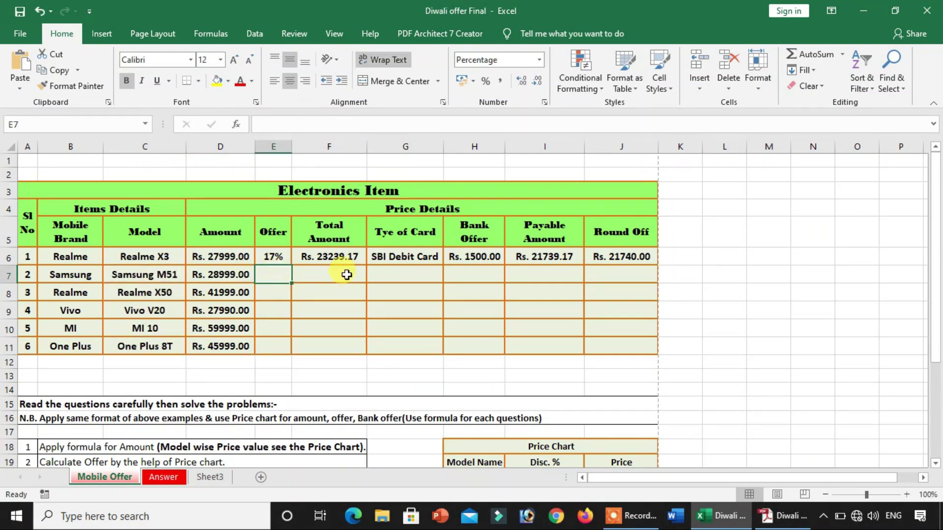
{"action": "key", "text": "Up"}
{"action": "left_click", "coordinate": [269, 343]}
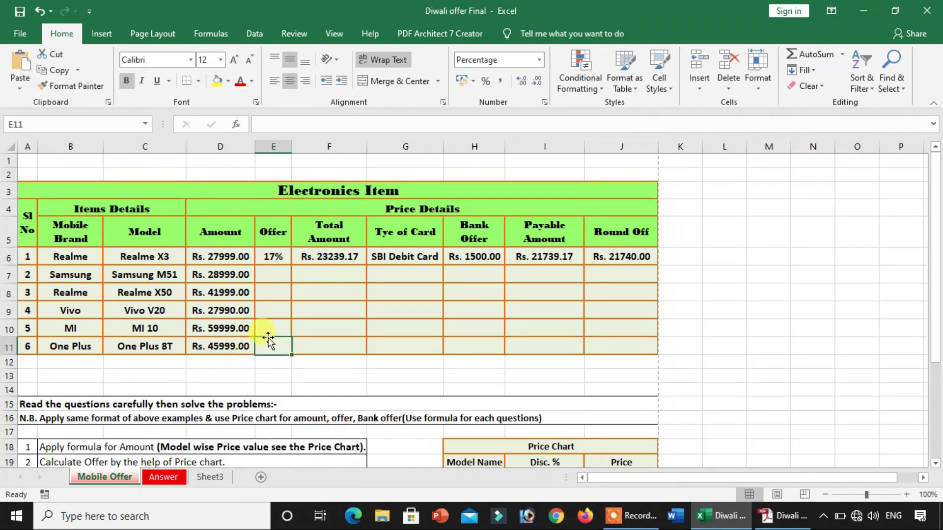
{"action": "scroll", "coordinate": [278, 334], "scroll_direction": "down", "scroll_amount": 2}
{"action": "left_click", "coordinate": [86, 366]}
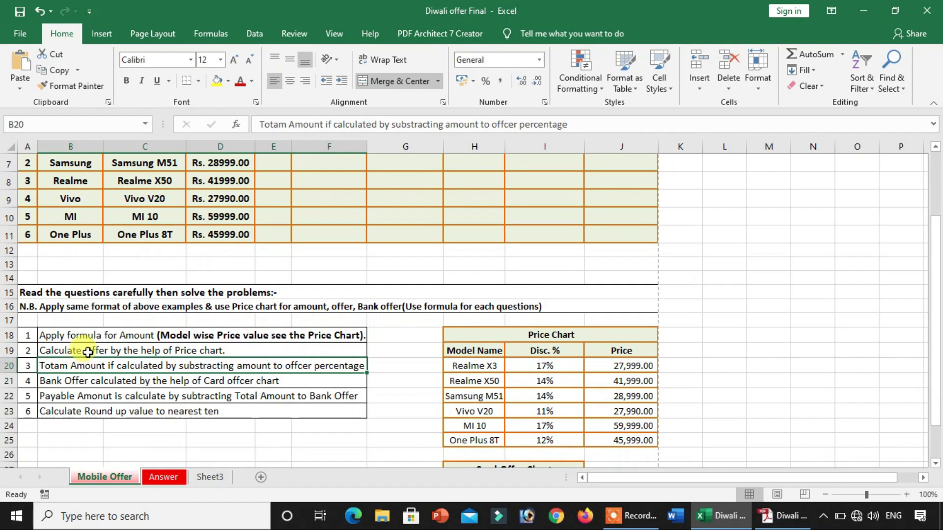
- Read the Offer question and select the Price Chart model names with their Disc. % values
{"action": "left_click", "coordinate": [80, 350]}
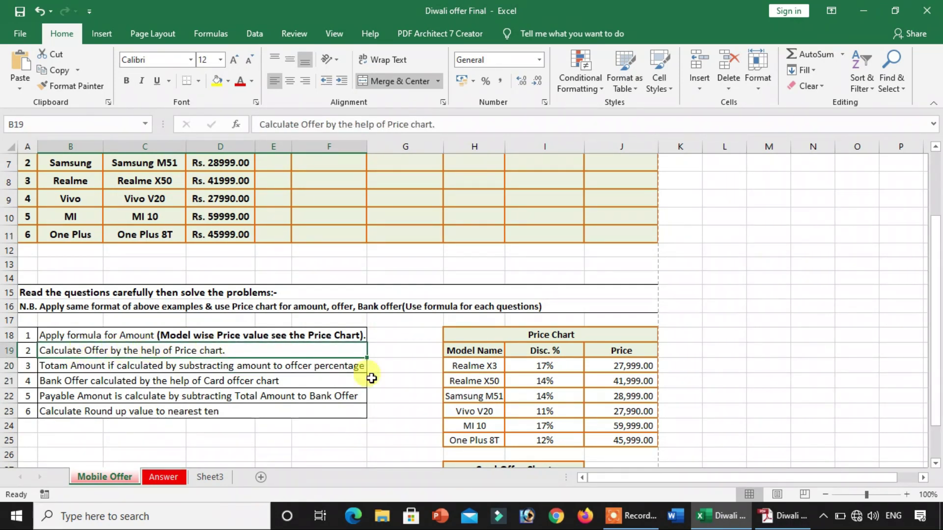
{"action": "scroll", "coordinate": [545, 439], "scroll_direction": "down", "scroll_amount": 2}
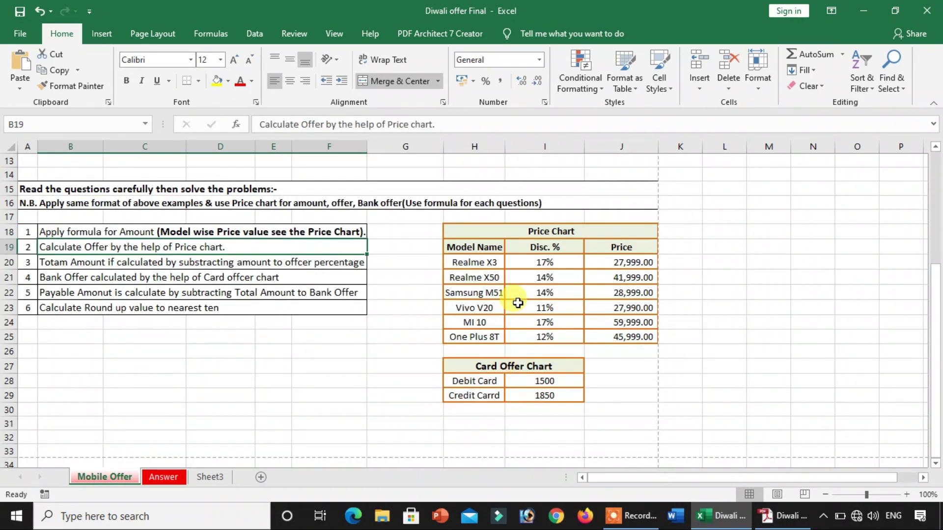
{"action": "mouse_move", "coordinate": [478, 260]}
{"action": "left_mouse_down"}
{"action": "mouse_move", "coordinate": [523, 279]}
{"action": "mouse_move", "coordinate": [535, 337]}
{"action": "left_mouse_up"}
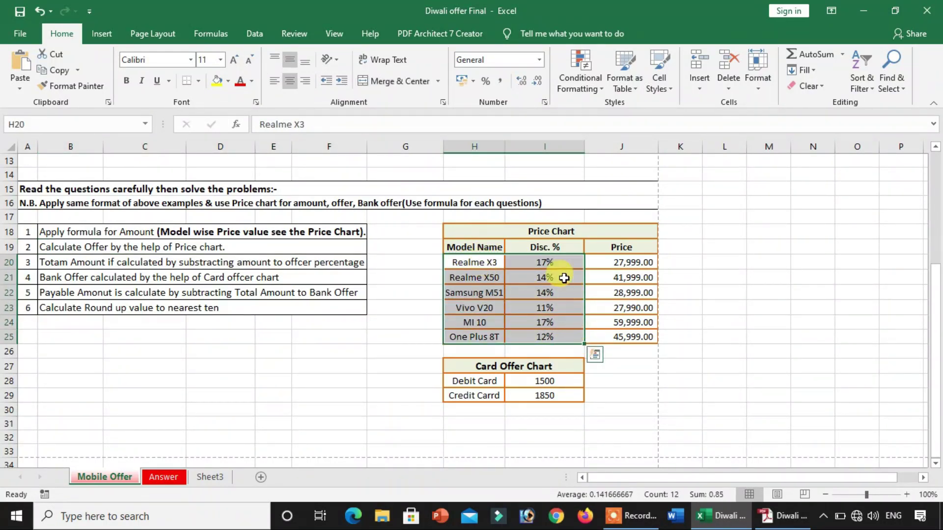
{"action": "scroll", "coordinate": [527, 297], "scroll_direction": "up", "scroll_amount": 3}
{"action": "scroll", "coordinate": [459, 287], "scroll_direction": "up", "scroll_amount": 1}
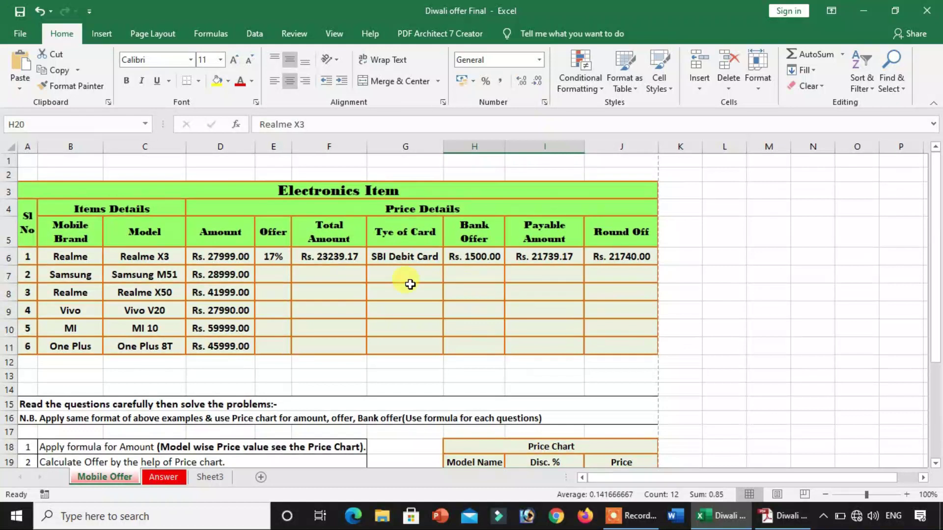
- Commit E6's Offer formula, copy it down to E11, and check One Plus 8T's 0 offer
{"action": "double_click", "coordinate": [289, 258]}
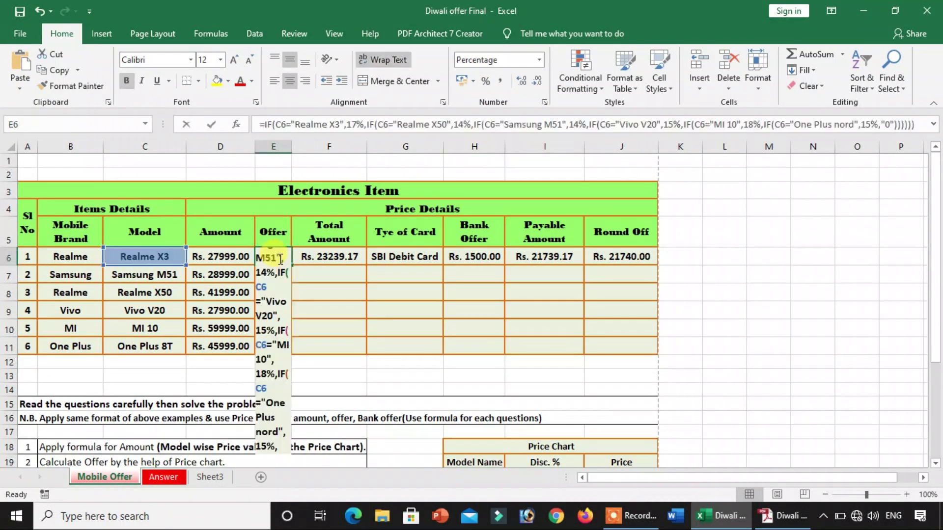
{"action": "scroll", "coordinate": [285, 265], "scroll_direction": "down", "scroll_amount": 1}
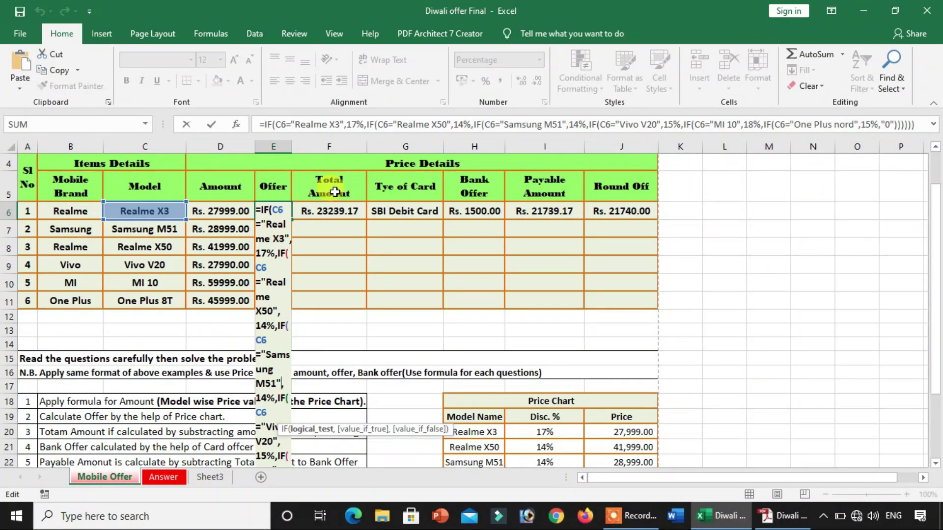
{"action": "left_click", "coordinate": [294, 123]}
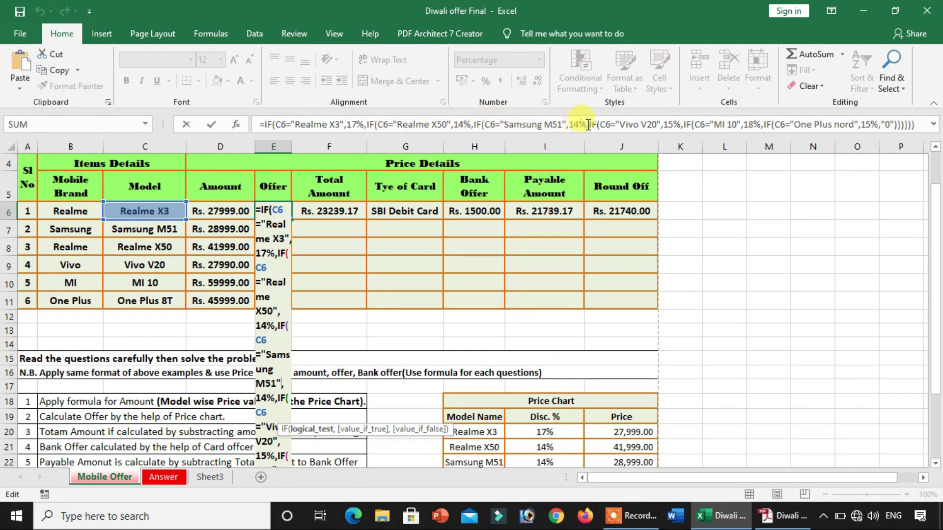
{"action": "key", "text": "Return"}
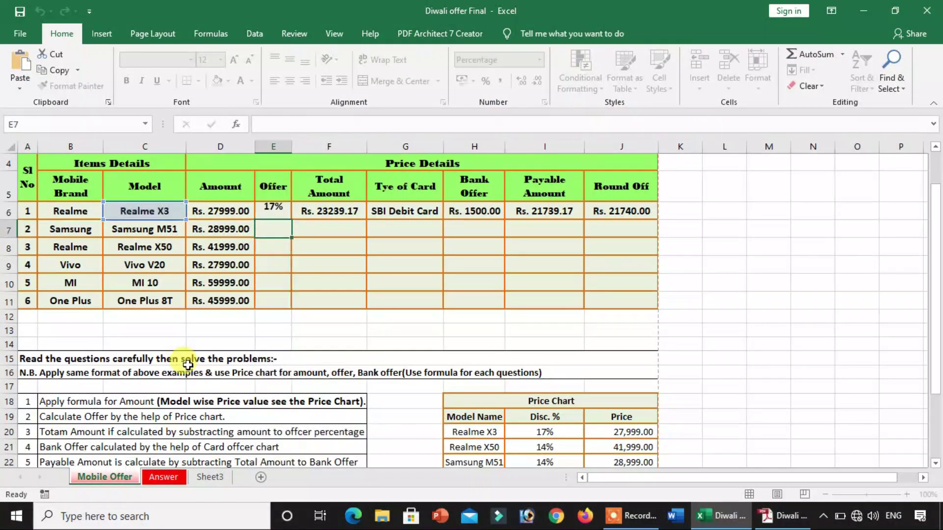
{"action": "left_click", "coordinate": [220, 211]}
{"action": "left_click", "coordinate": [281, 216]}
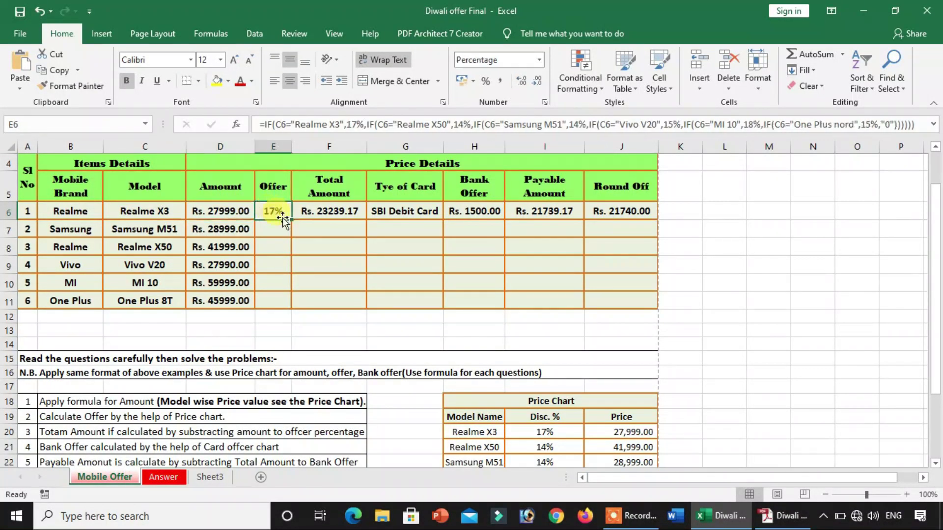
{"action": "left_click_drag", "start_coordinate": [294, 220], "coordinate": [273, 301]}
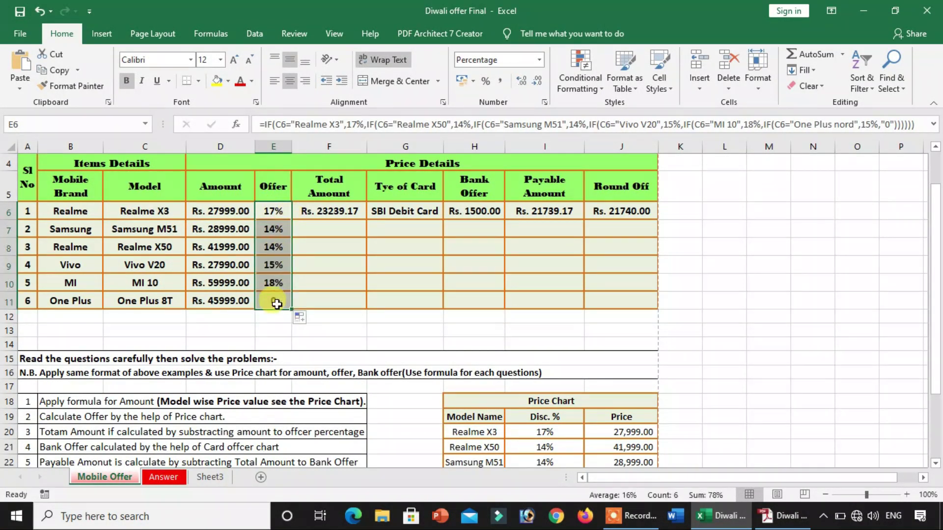
{"action": "left_click", "coordinate": [281, 240]}
{"action": "scroll", "coordinate": [432, 403], "scroll_direction": "down", "scroll_amount": 3}
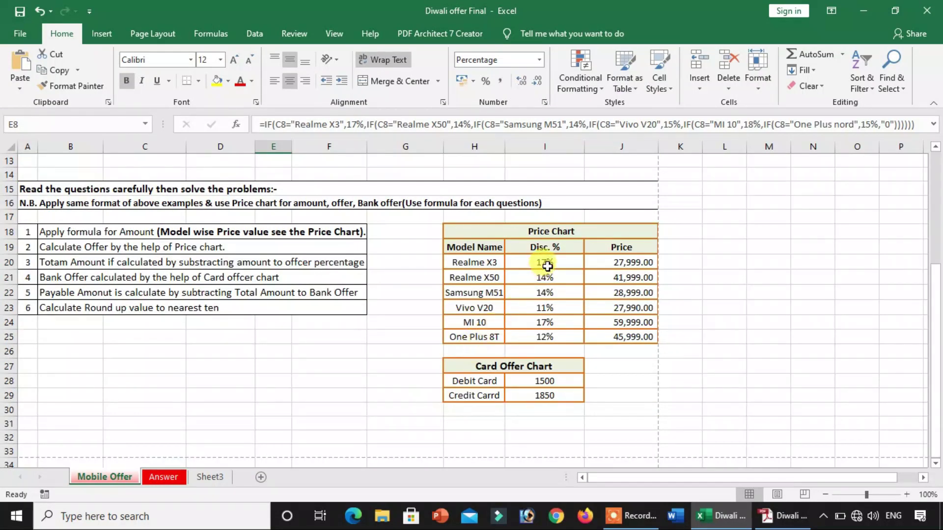
{"action": "left_click_drag", "start_coordinate": [542, 263], "coordinate": [550, 337]}
{"action": "scroll", "coordinate": [391, 330], "scroll_direction": "up", "scroll_amount": 1}
{"action": "scroll", "coordinate": [392, 330], "scroll_direction": "up", "scroll_amount": 3}
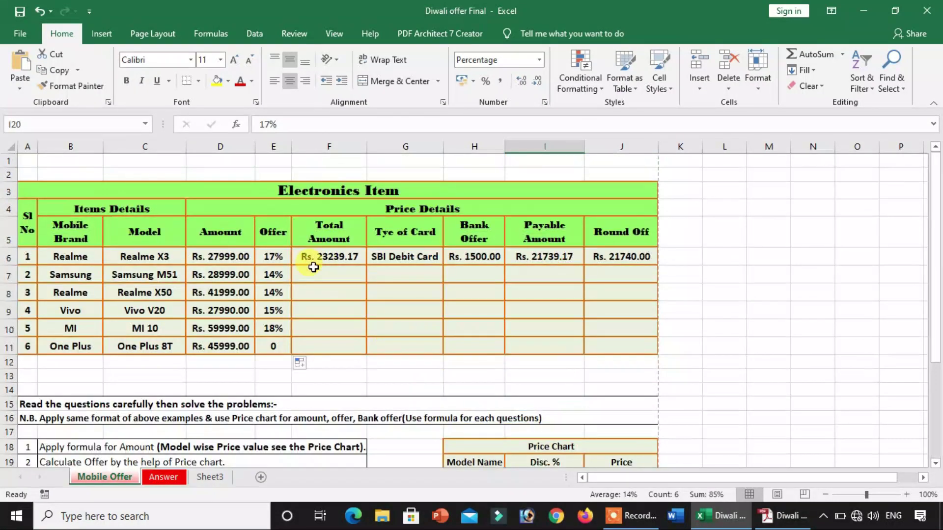
{"action": "left_click", "coordinate": [265, 254]}
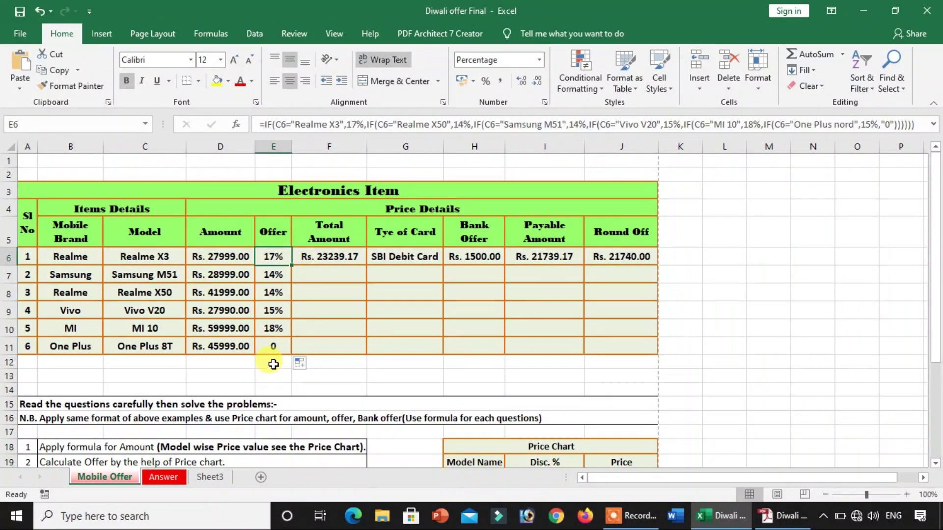
{"action": "left_click", "coordinate": [274, 349]}
{"action": "left_click", "coordinate": [273, 256]}
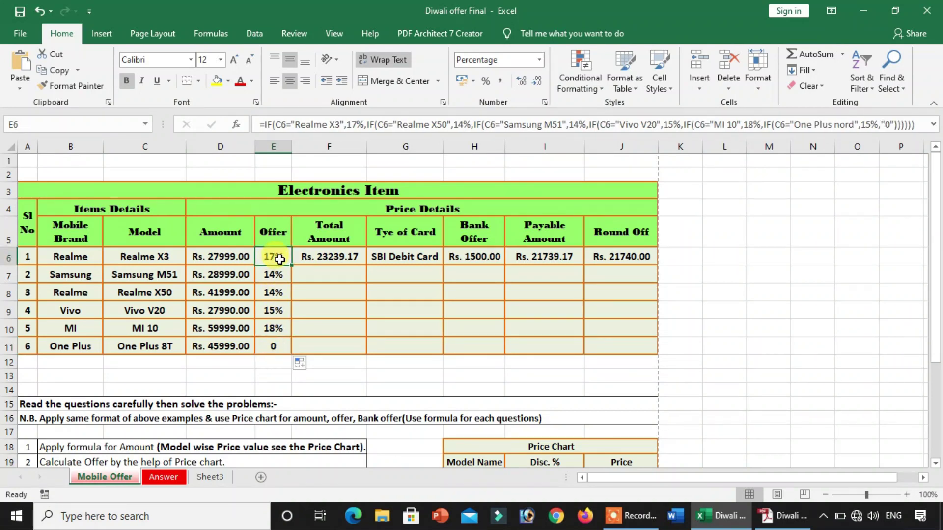
- Replace 'nord' with '8T' in E6's Offer formula and refill it down to E11
{"action": "left_click", "coordinate": [864, 124]}
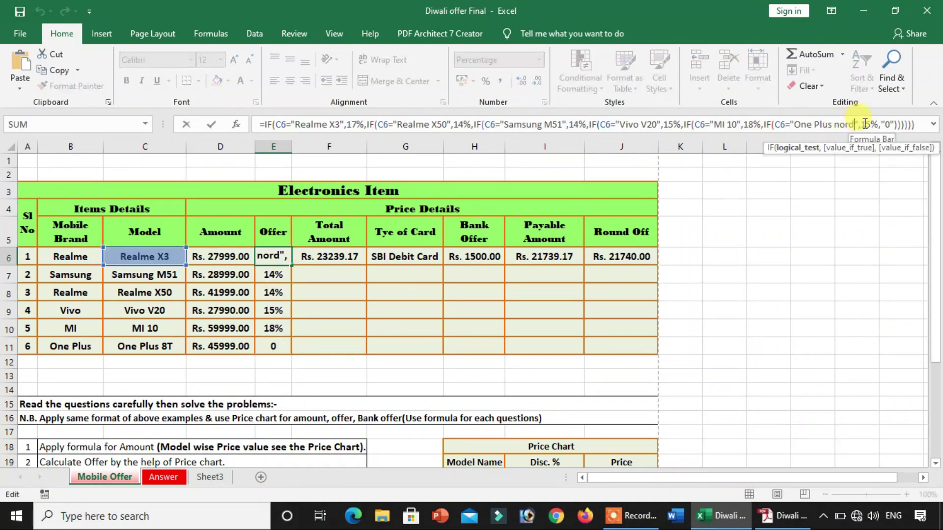
{"action": "key", "text": "BackSpace"}
{"action": "key", "text": "BackSpace"}
{"action": "key", "text": "BackSpace"}
{"action": "key", "text": "BackSpace"}
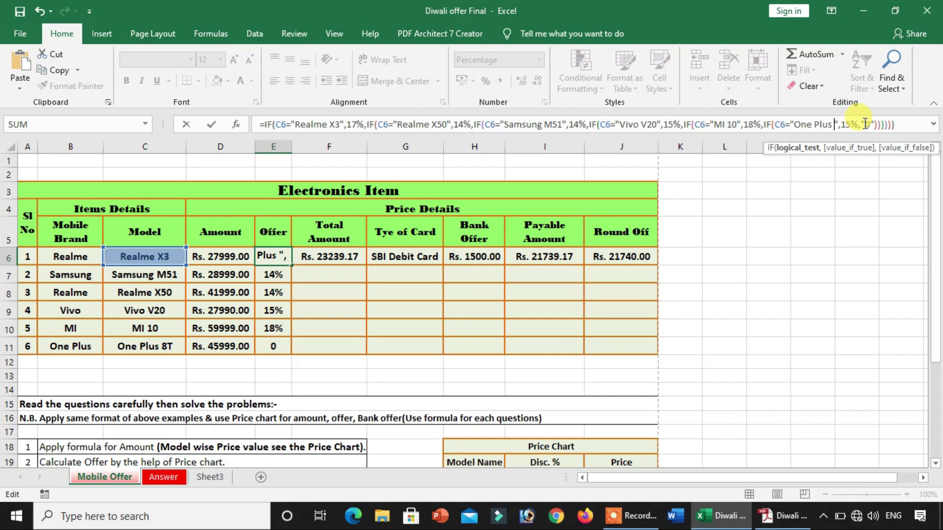
{"action": "type", "text": "8T"}
{"action": "key", "text": "Return"}
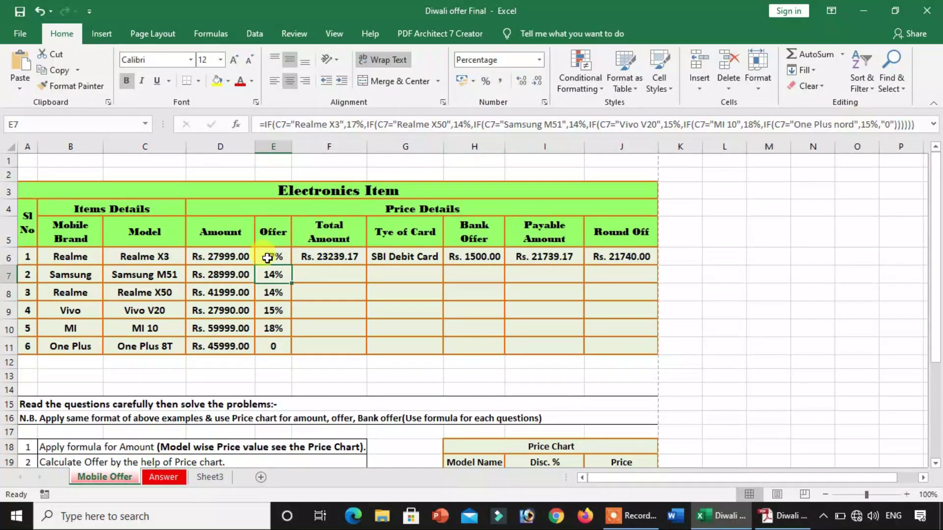
{"action": "left_click", "coordinate": [274, 259]}
{"action": "double_click", "coordinate": [290, 264]}
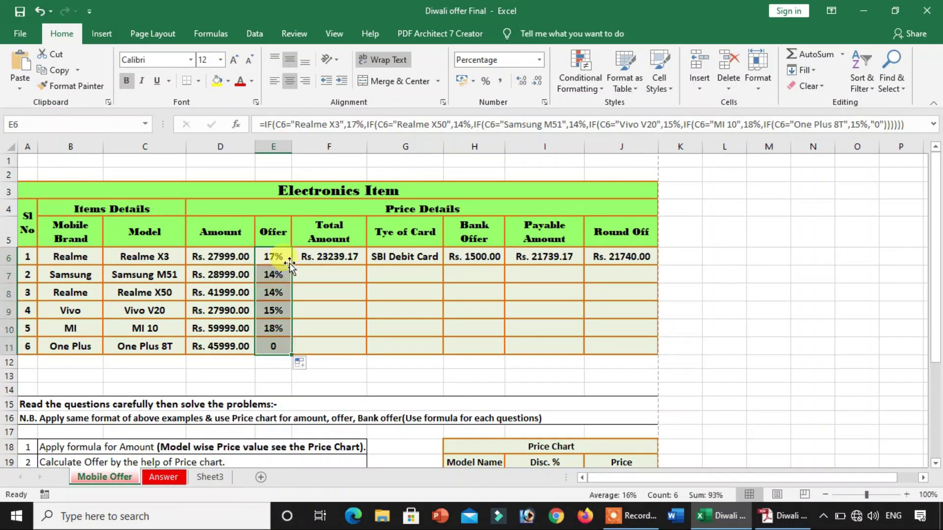
- Clear the old Total Amount formula from F6 and review the Total Amount instruction
{"action": "left_click", "coordinate": [344, 277]}
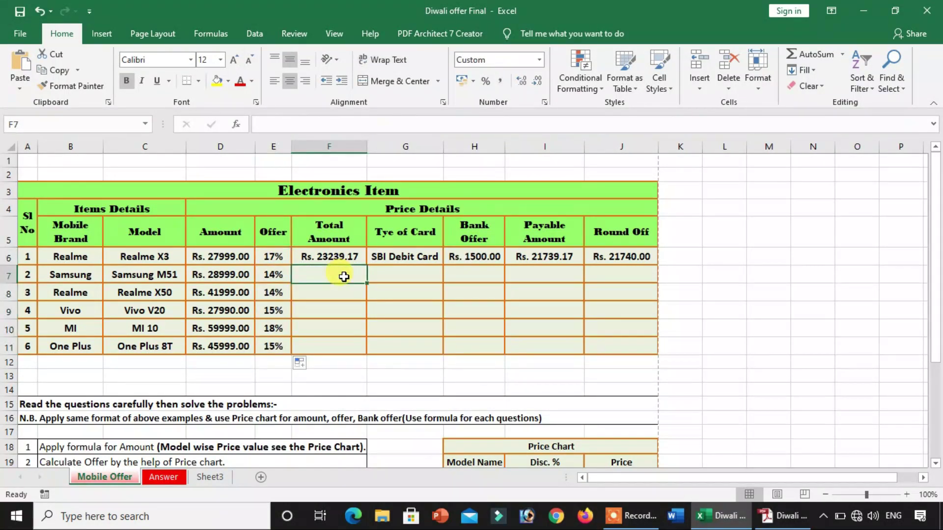
{"action": "left_click", "coordinate": [326, 236]}
{"action": "left_click", "coordinate": [328, 258]}
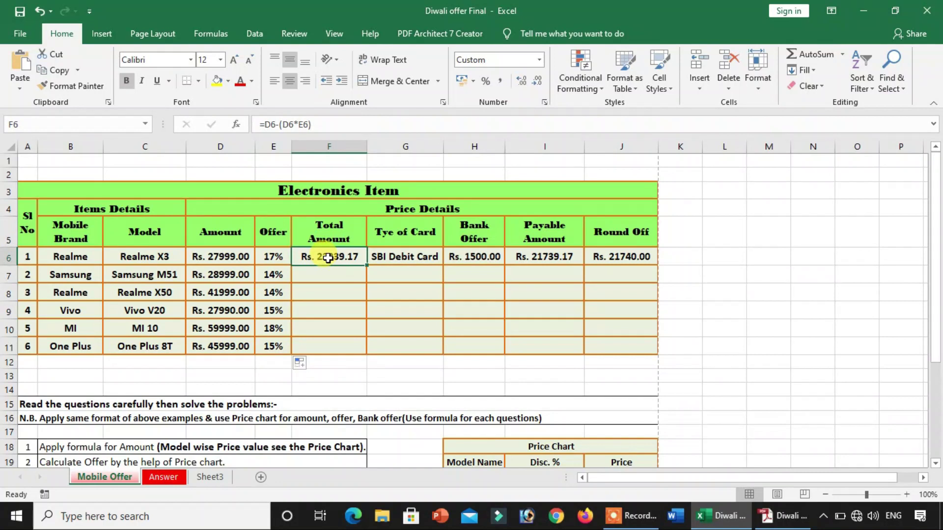
{"action": "key", "text": "Delete"}
{"action": "scroll", "coordinate": [299, 290], "scroll_direction": "down", "scroll_amount": 4}
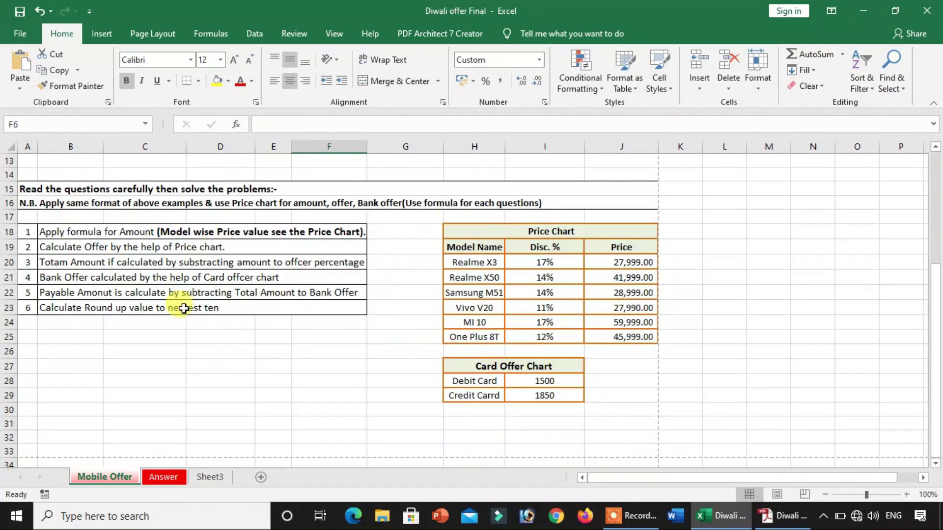
{"action": "left_click", "coordinate": [92, 256]}
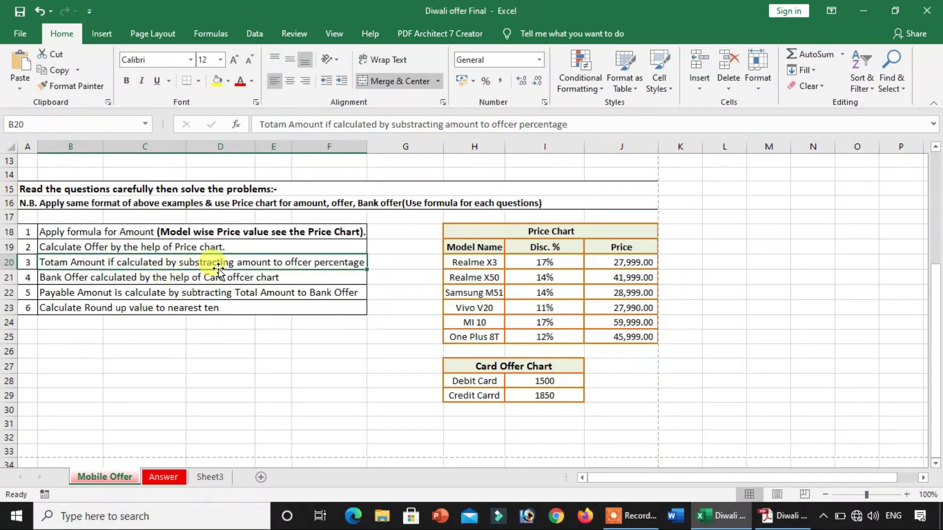
{"action": "scroll", "coordinate": [310, 268], "scroll_direction": "up", "scroll_amount": 2}
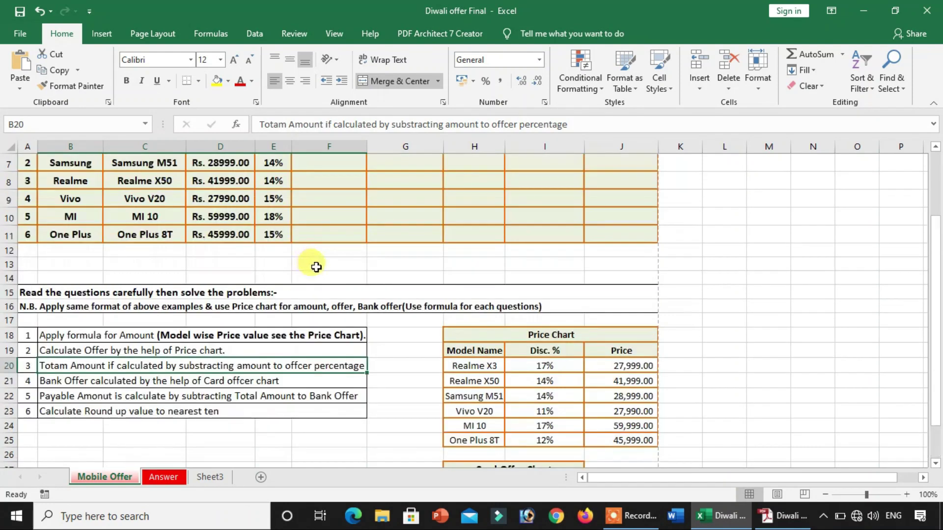
{"action": "scroll", "coordinate": [315, 268], "scroll_direction": "up", "scroll_amount": 2}
{"action": "left_click", "coordinate": [268, 256]}
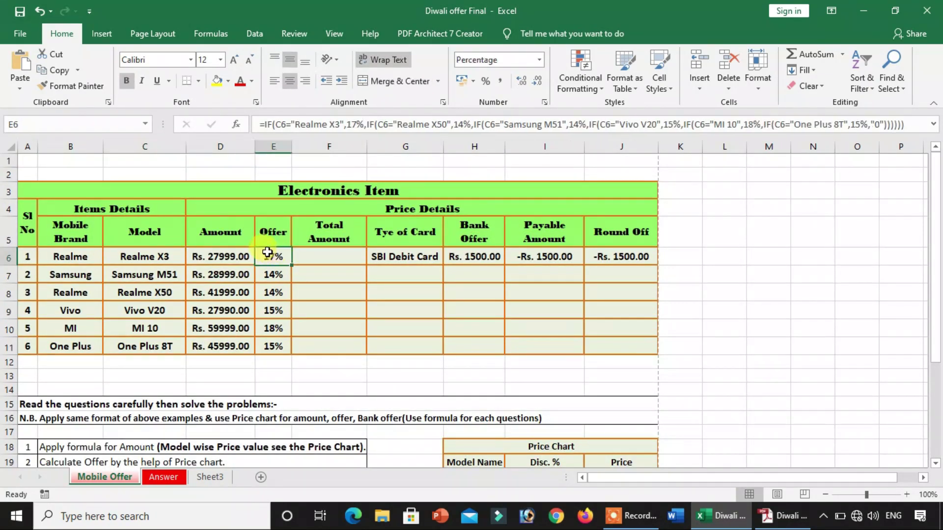
- Enter =D6-(D6*E6) in F6 and fill it down through F11
{"action": "left_click", "coordinate": [298, 261]}
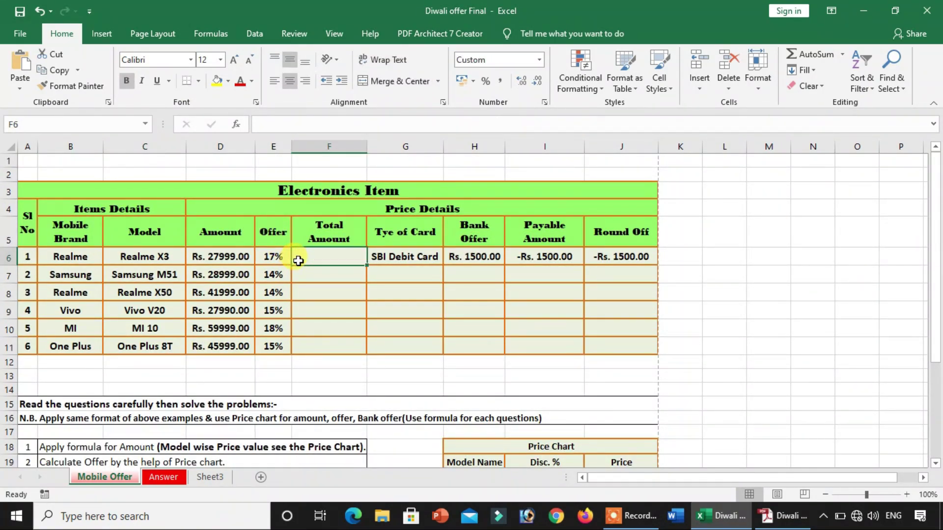
{"action": "type", "text": "="}
{"action": "left_click", "coordinate": [216, 253]}
{"action": "type", "text": "-("}
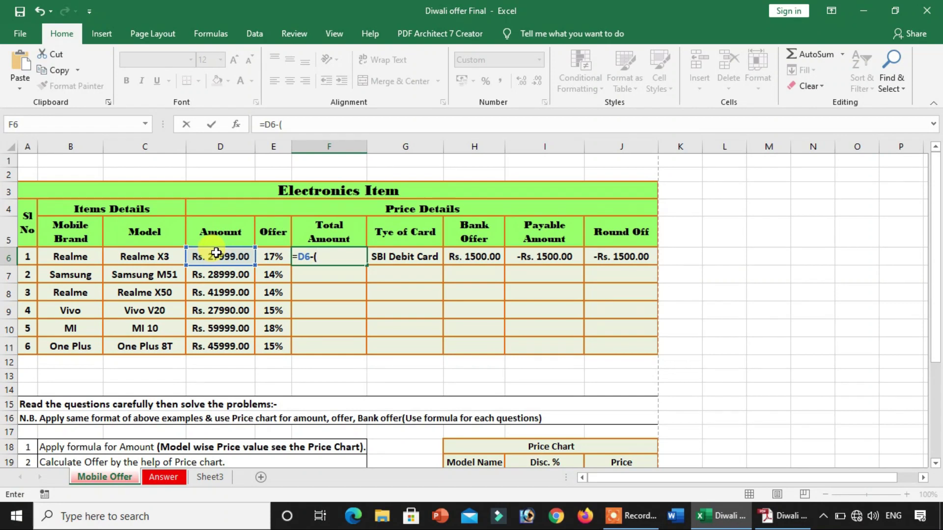
{"action": "left_click", "coordinate": [216, 253]}
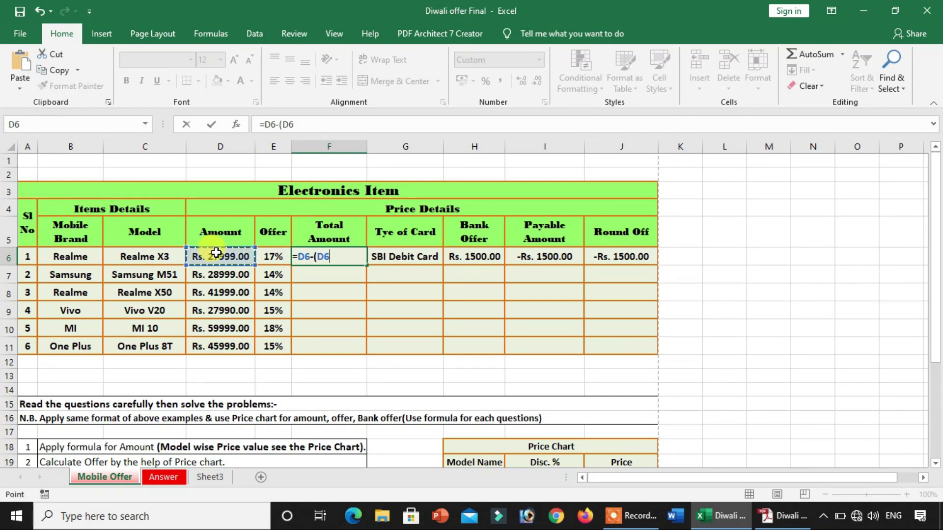
{"action": "type", "text": "*"}
{"action": "left_click", "coordinate": [268, 261]}
{"action": "key", "text": "Return"}
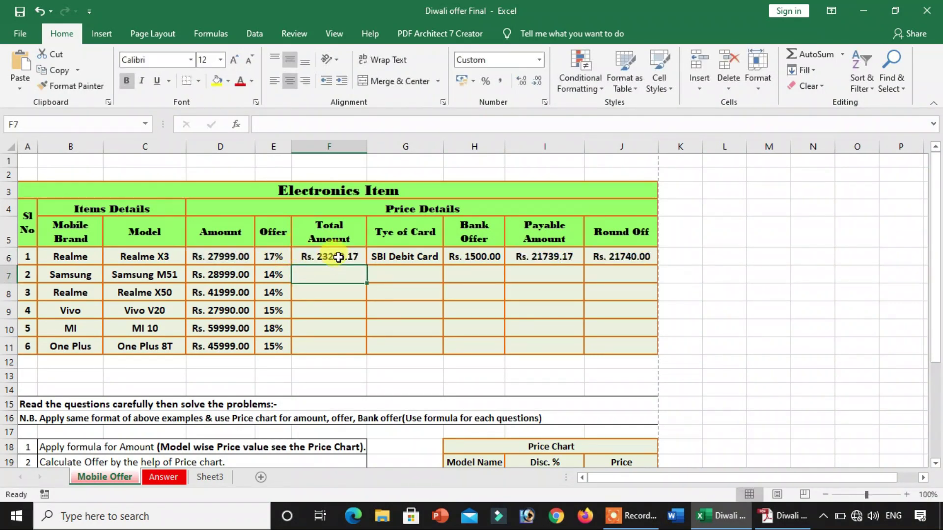
{"action": "left_click", "coordinate": [338, 257]}
{"action": "double_click", "coordinate": [366, 264]}
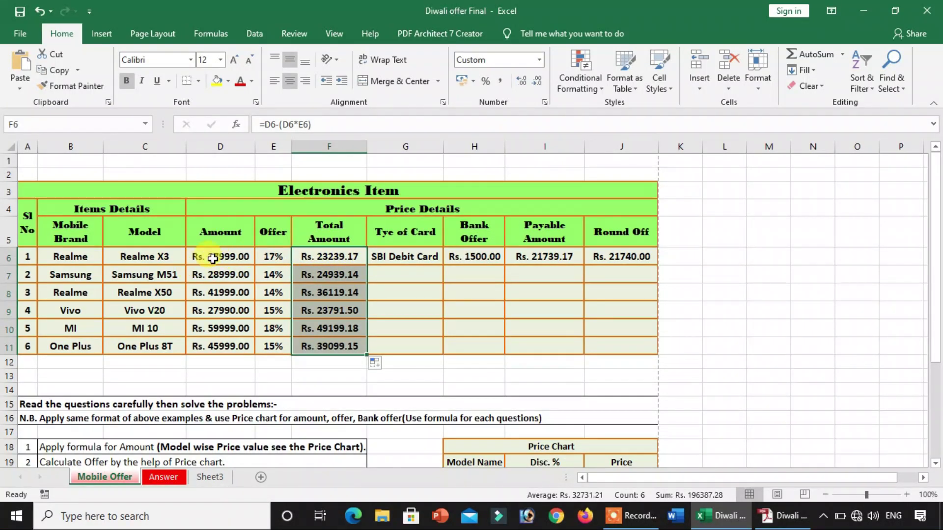
{"action": "left_click_drag", "start_coordinate": [212, 259], "coordinate": [216, 346]}
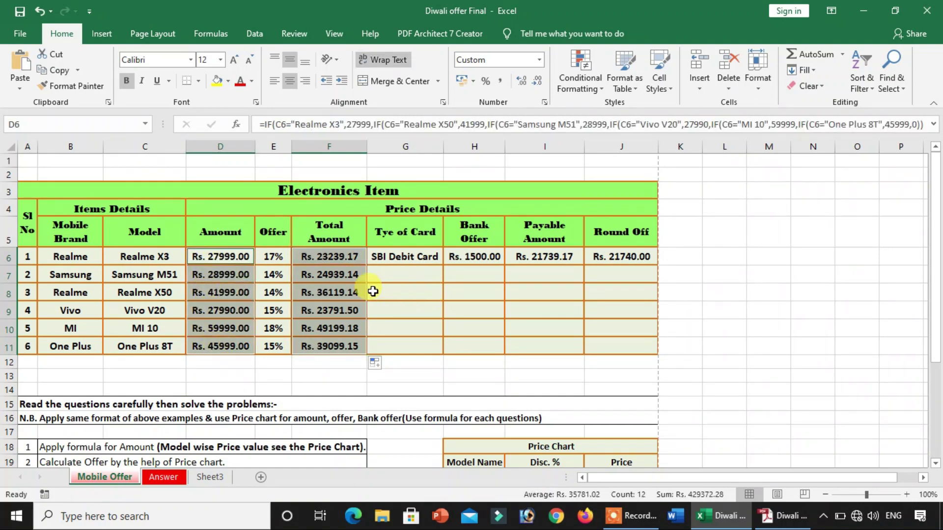
{"action": "left_click", "coordinate": [544, 101]}
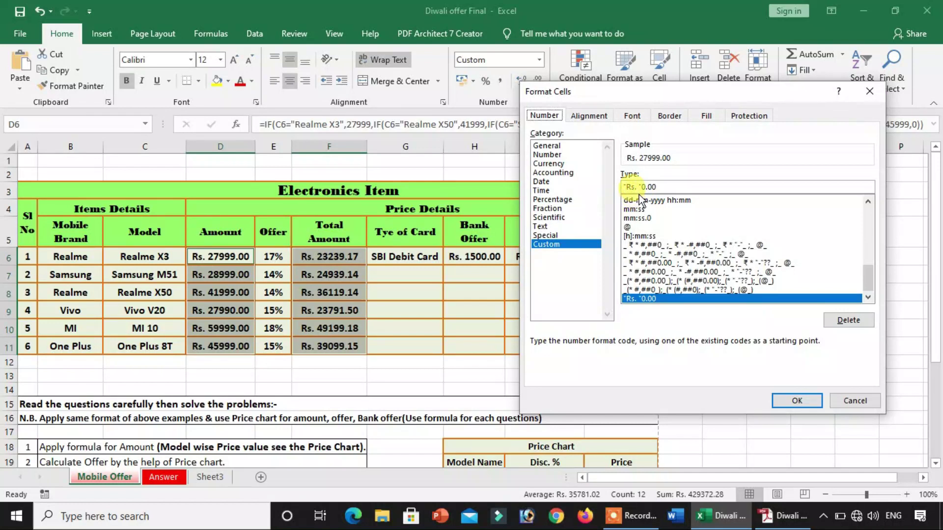
{"action": "left_click_drag", "start_coordinate": [636, 186], "coordinate": [616, 186]}
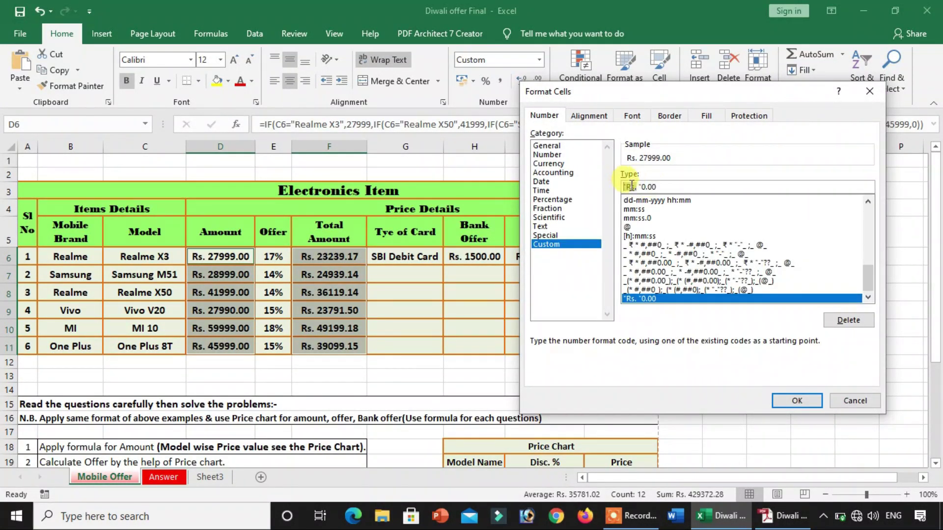
{"action": "left_click", "coordinate": [860, 401]}
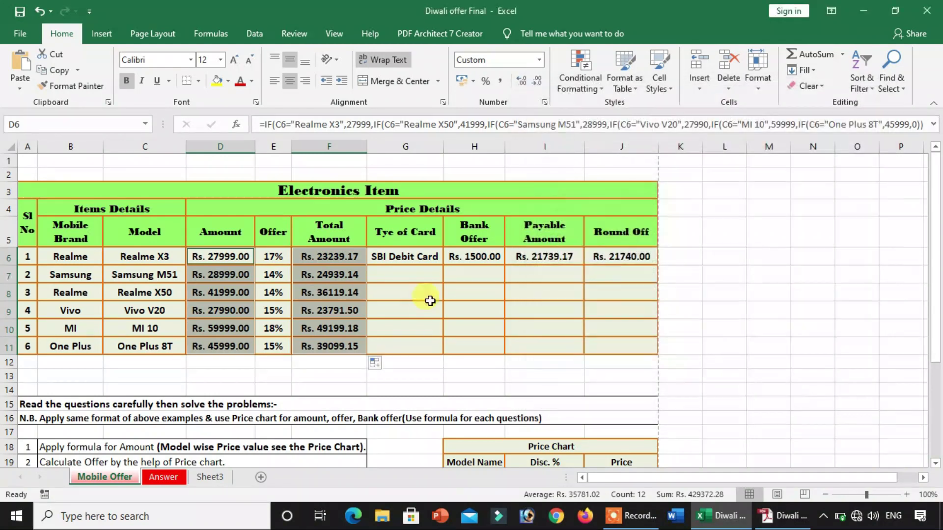
{"action": "left_click", "coordinate": [410, 277]}
{"action": "scroll", "coordinate": [403, 276], "scroll_direction": "down", "scroll_amount": 1}
{"action": "scroll", "coordinate": [392, 276], "scroll_direction": "up", "scroll_amount": 1}
{"action": "scroll", "coordinate": [388, 276], "scroll_direction": "down", "scroll_amount": 1}
{"action": "scroll", "coordinate": [387, 276], "scroll_direction": "down", "scroll_amount": 1}
{"action": "scroll", "coordinate": [385, 270], "scroll_direction": "up", "scroll_amount": 1}
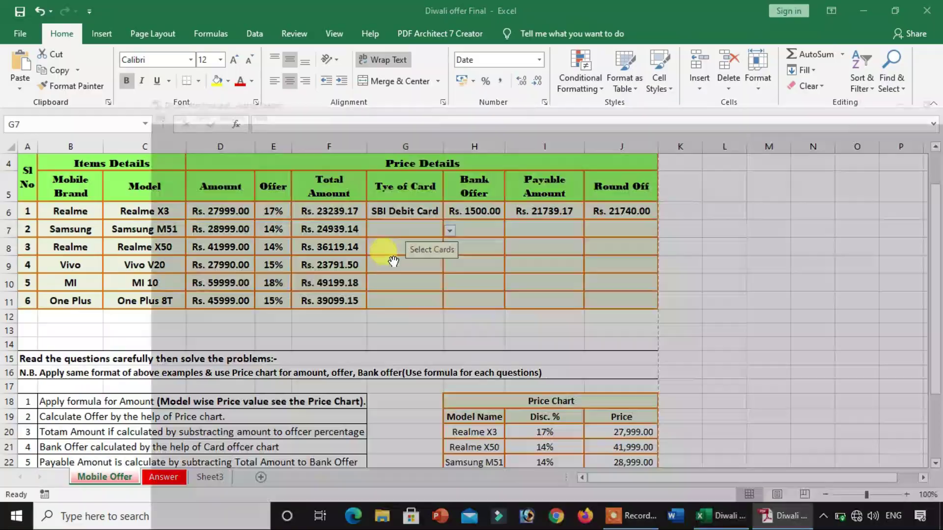
{"action": "left_click", "coordinate": [769, 521]}
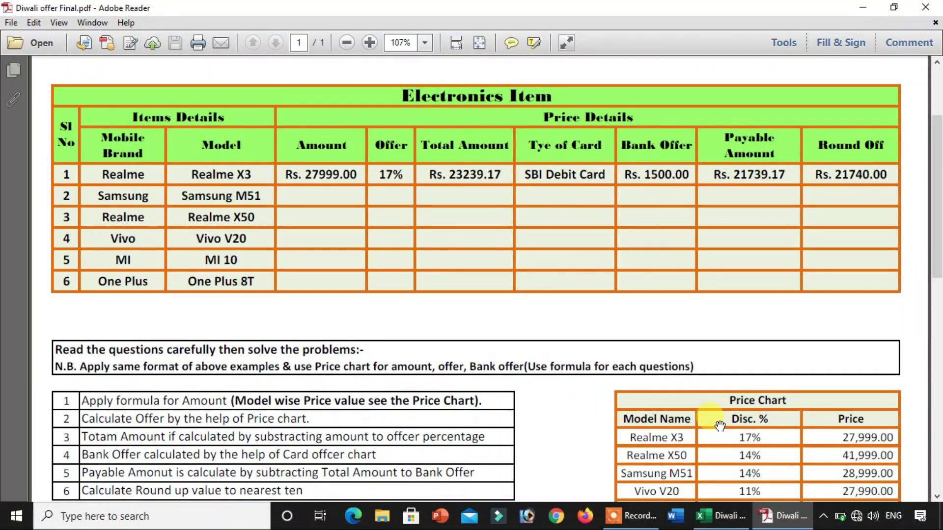
{"action": "scroll", "coordinate": [730, 422], "scroll_direction": "down", "scroll_amount": 1}
{"action": "scroll", "coordinate": [732, 424], "scroll_direction": "down", "scroll_amount": 2}
{"action": "scroll", "coordinate": [732, 362], "scroll_direction": "down", "scroll_amount": 3}
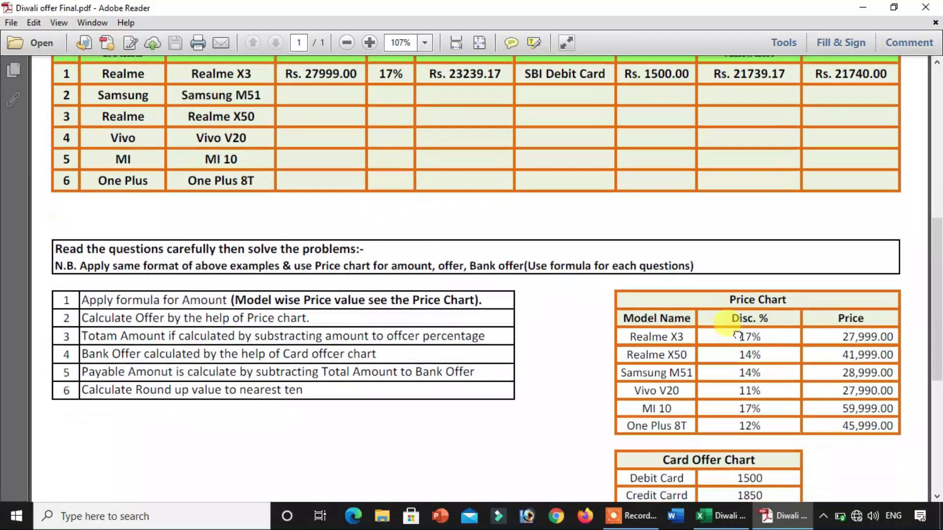
{"action": "scroll", "coordinate": [732, 362], "scroll_direction": "down", "scroll_amount": 1}
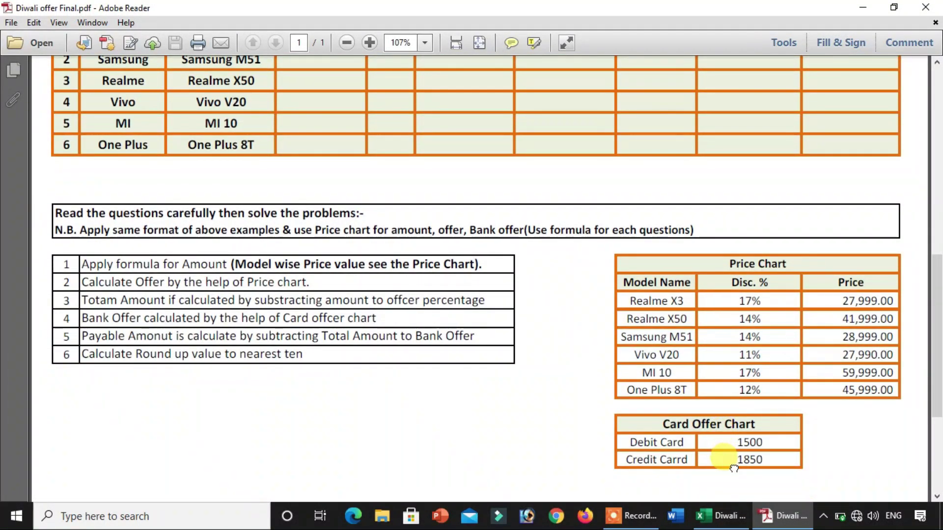
{"action": "left_click", "coordinate": [718, 524]}
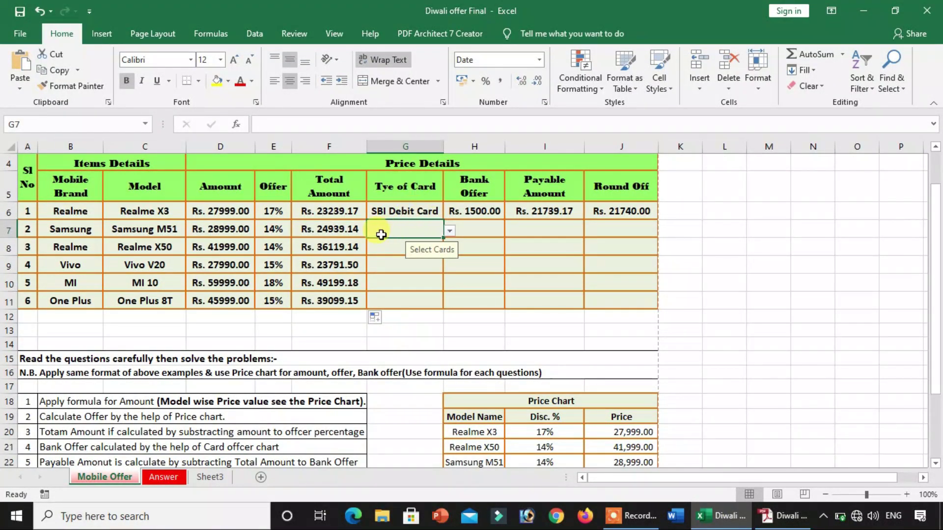
- Set G7 to SBI Debit Card and G8 to SBI Credit Card
{"action": "left_click", "coordinate": [450, 231]}
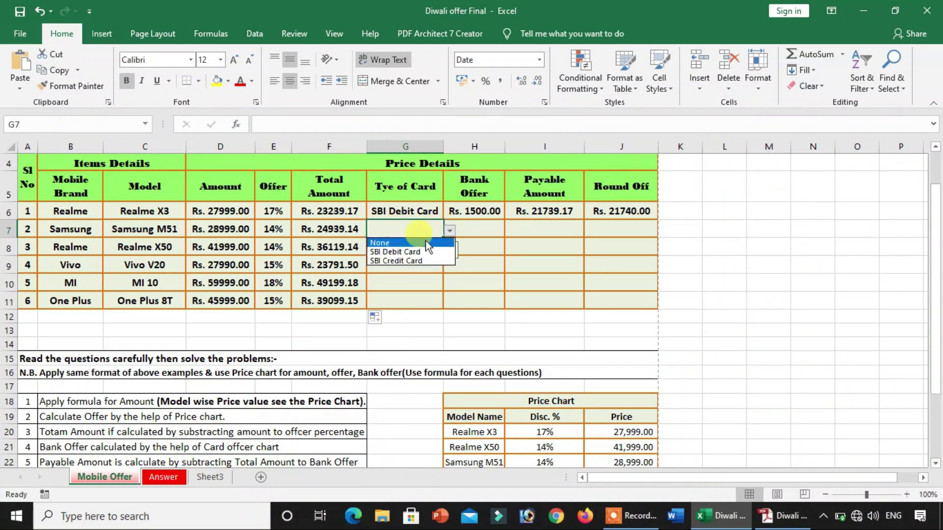
{"action": "left_click", "coordinate": [424, 251]}
{"action": "left_click", "coordinate": [403, 240]}
{"action": "left_click", "coordinate": [456, 248]}
{"action": "left_click", "coordinate": [408, 276]}
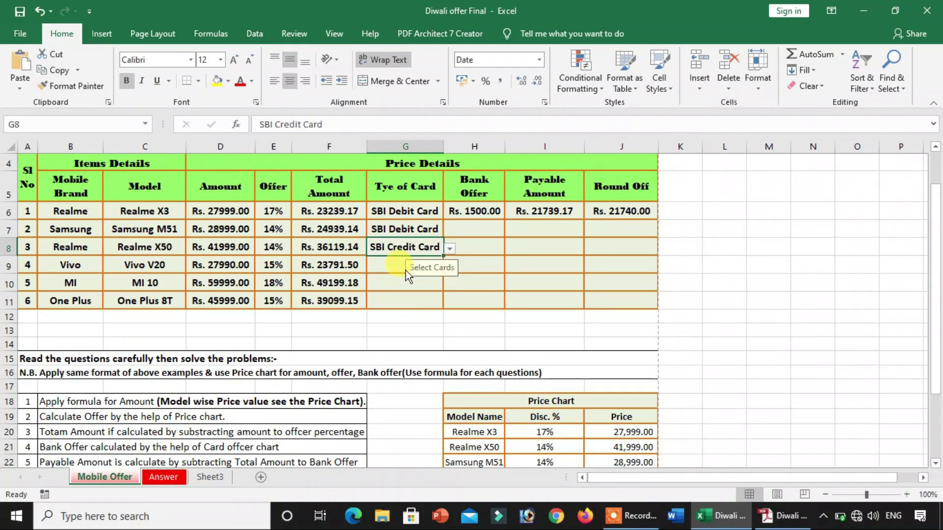
{"action": "left_click", "coordinate": [459, 260]}
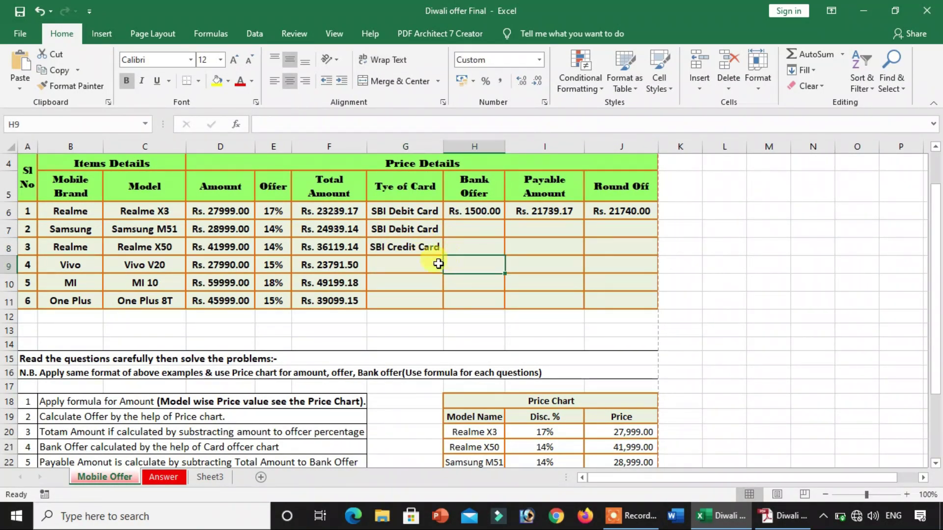
{"action": "left_click", "coordinate": [438, 264]}
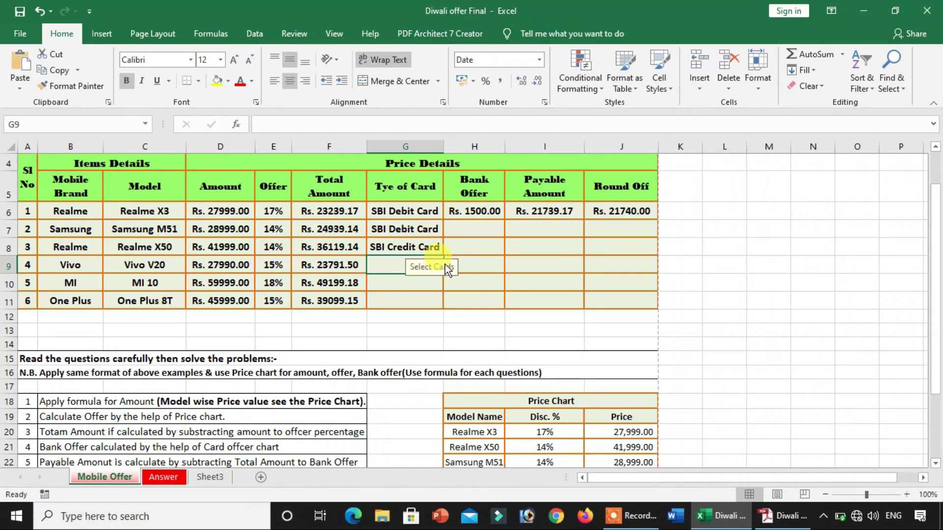
{"action": "left_click", "coordinate": [479, 257]}
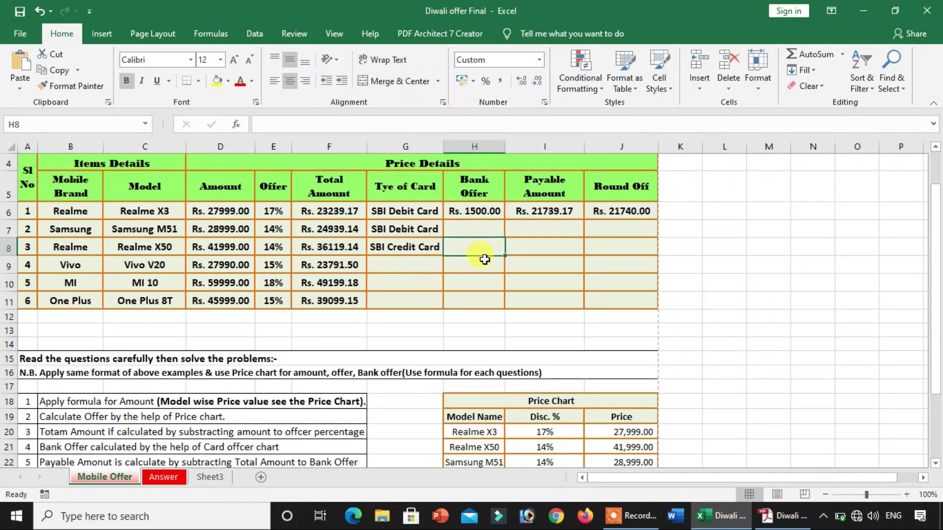
{"action": "key", "text": "Left"}
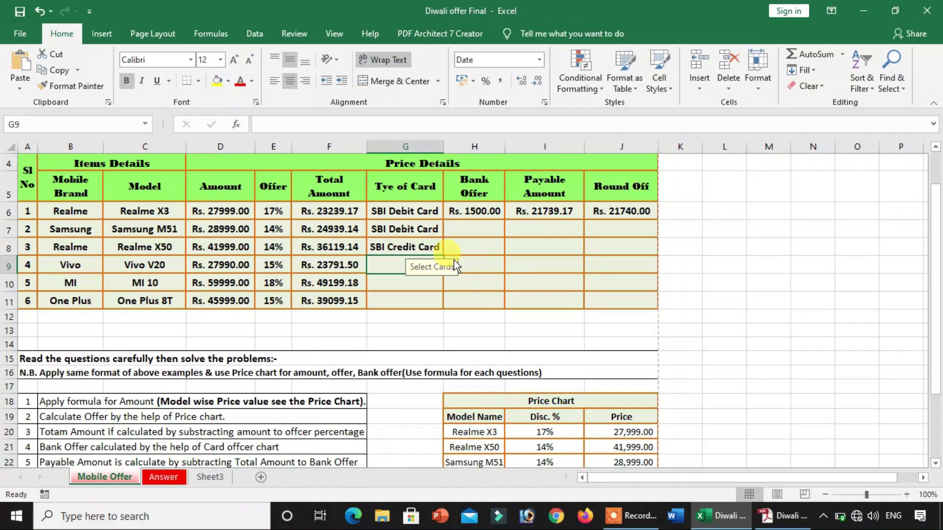
{"action": "left_click", "coordinate": [430, 247]}
{"action": "left_click", "coordinate": [400, 262]}
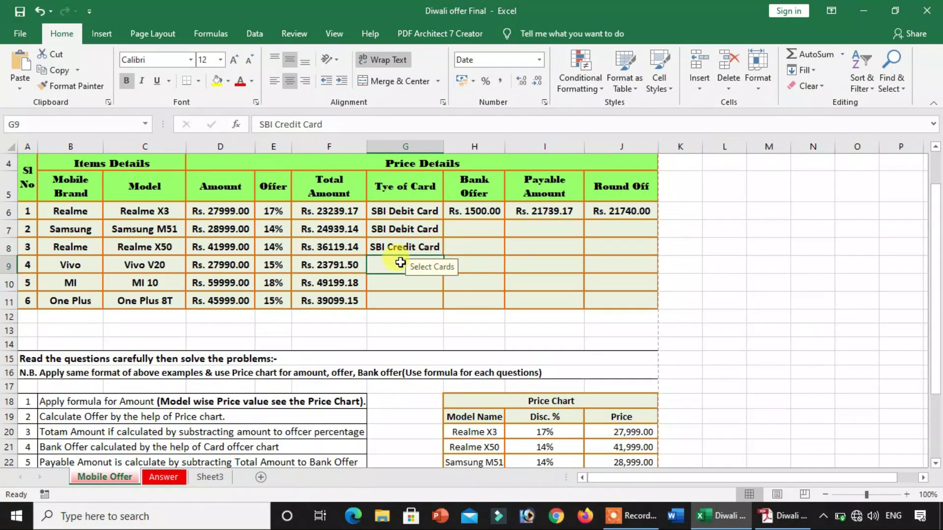
- Set G10 to SBI Debit Card, G11 to SBI Credit Card, and copy SBI Credit Card into G9
{"action": "left_click", "coordinate": [403, 283]}
{"action": "left_click", "coordinate": [450, 282]}
{"action": "left_click", "coordinate": [423, 305]}
{"action": "left_click", "coordinate": [432, 301]}
{"action": "left_click", "coordinate": [449, 303]}
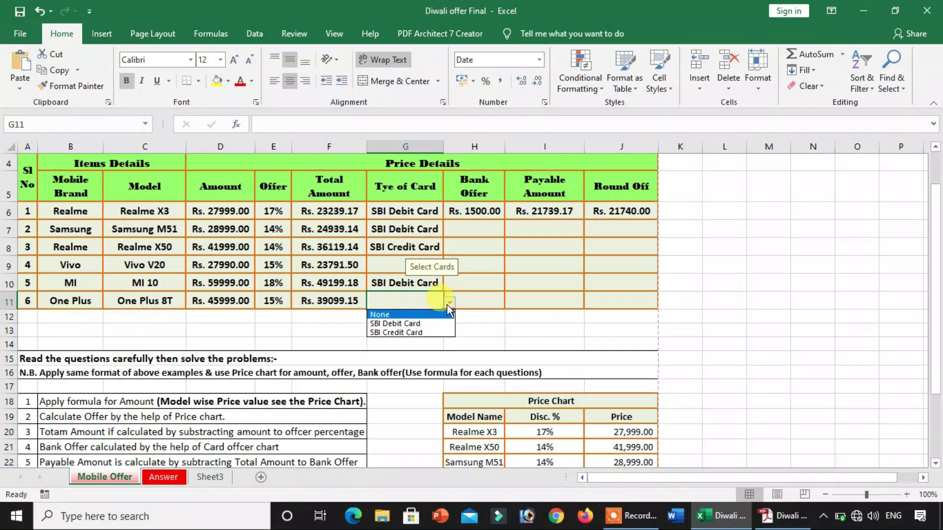
{"action": "left_click", "coordinate": [419, 331]}
{"action": "left_click", "coordinate": [384, 263]}
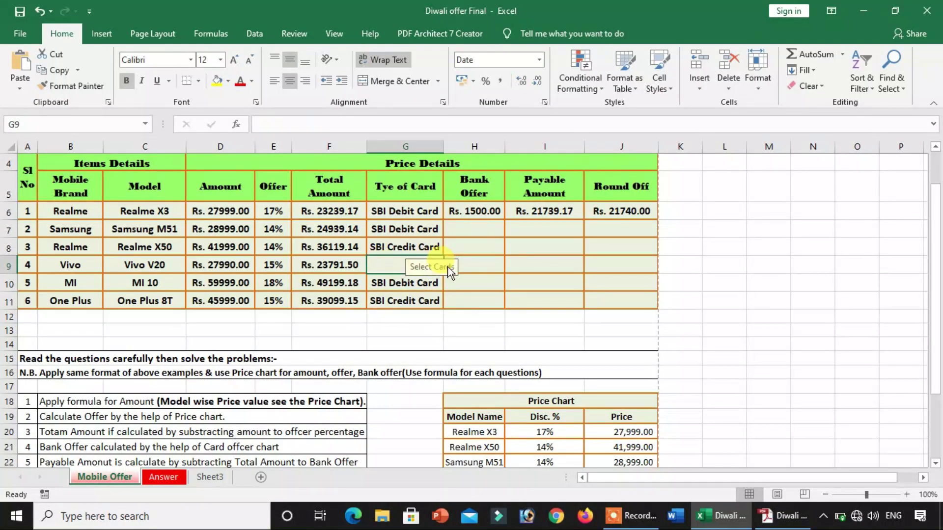
{"action": "key", "text": "ctrl+d"}
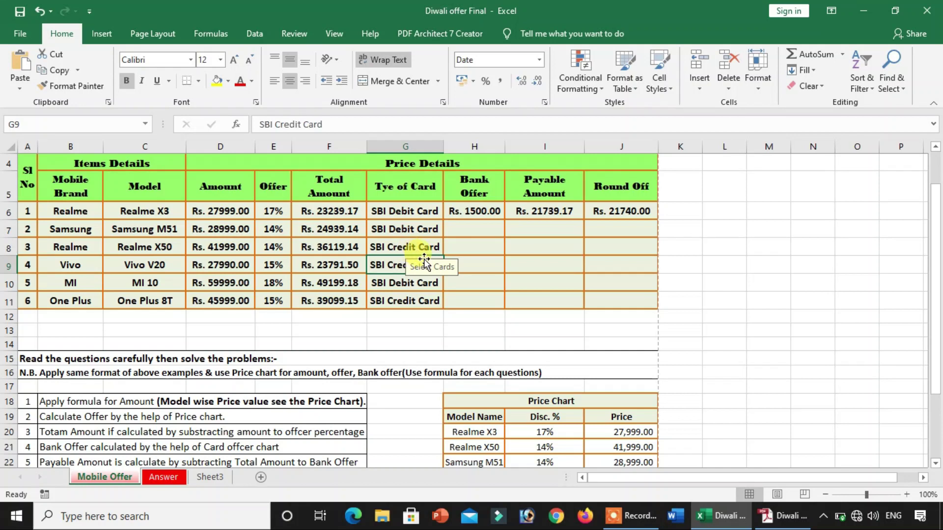
{"action": "left_click", "coordinate": [543, 265]}
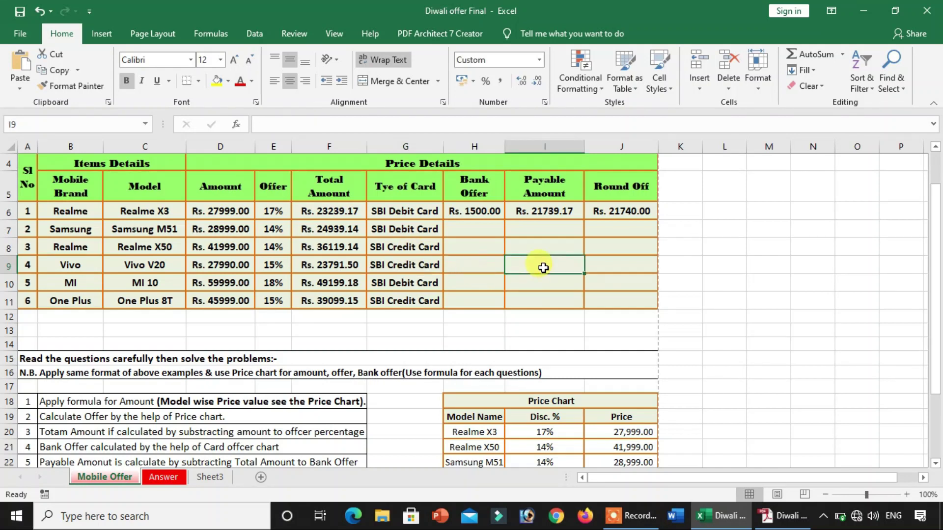
{"action": "left_click", "coordinate": [484, 231]}
{"action": "left_click", "coordinate": [486, 196]}
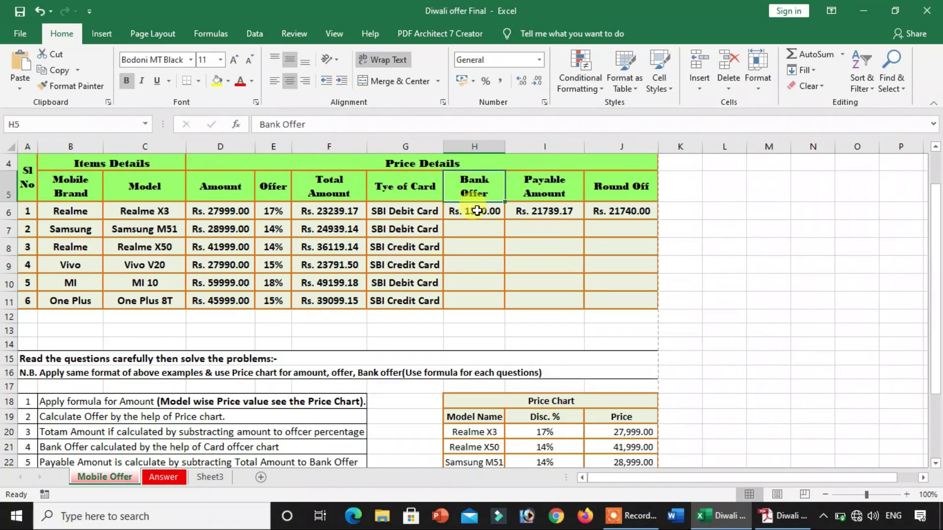
- Clear Realme X3's Bank Offer in H6 and check the chart's 1500 debit and 1850 credit offers
{"action": "left_click", "coordinate": [483, 210]}
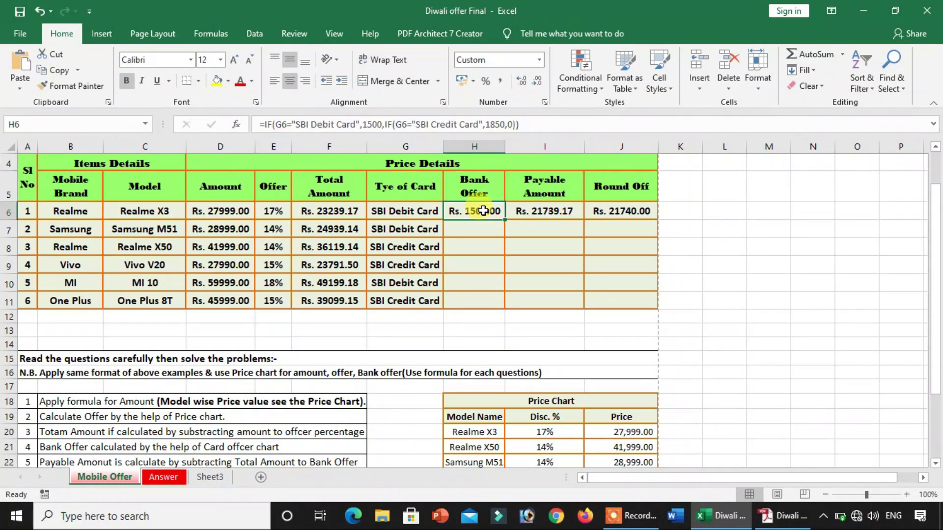
{"action": "key", "text": "Delete"}
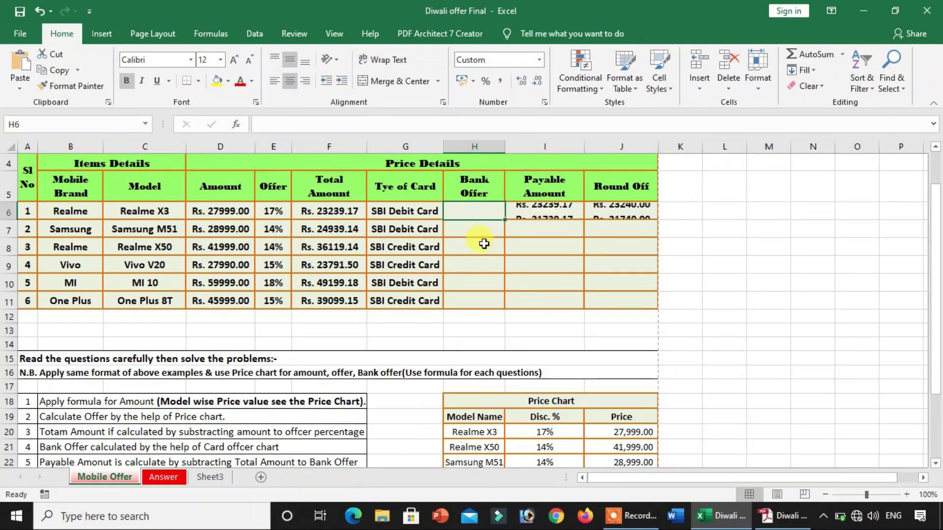
{"action": "left_click", "coordinate": [483, 243]}
{"action": "scroll", "coordinate": [484, 243], "scroll_direction": "down", "scroll_amount": 1}
{"action": "scroll", "coordinate": [483, 244], "scroll_direction": "down", "scroll_amount": 3}
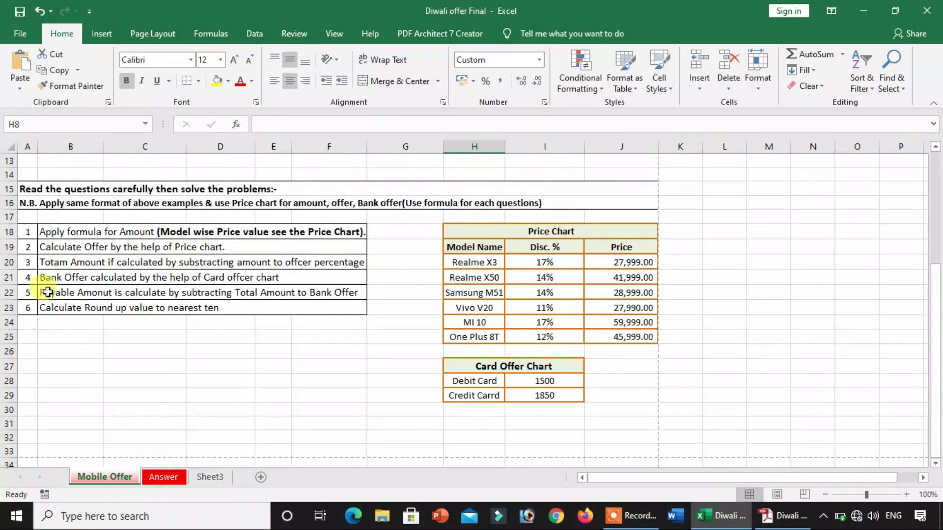
{"action": "left_click", "coordinate": [98, 278]}
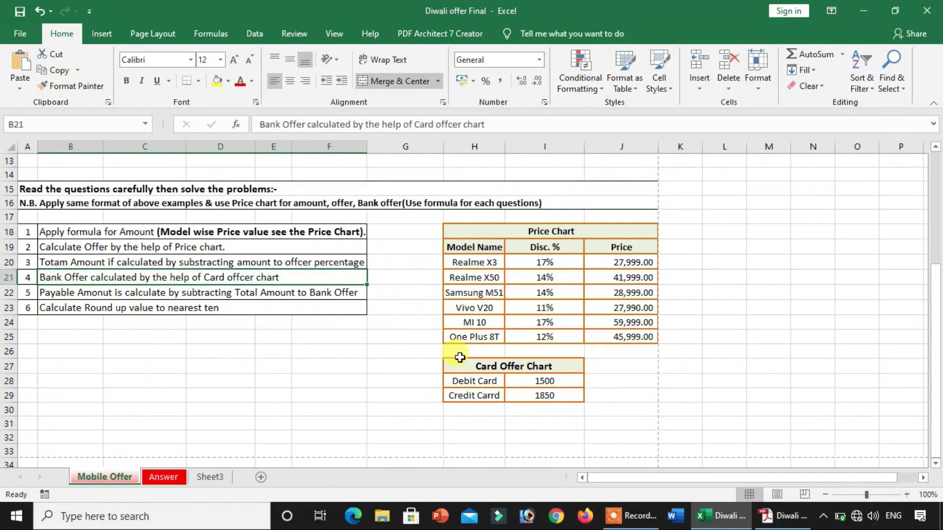
{"action": "left_click", "coordinate": [547, 380]}
{"action": "left_click", "coordinate": [540, 395]}
{"action": "scroll", "coordinate": [533, 390], "scroll_direction": "up", "scroll_amount": 2}
{"action": "scroll", "coordinate": [533, 390], "scroll_direction": "up", "scroll_amount": 2}
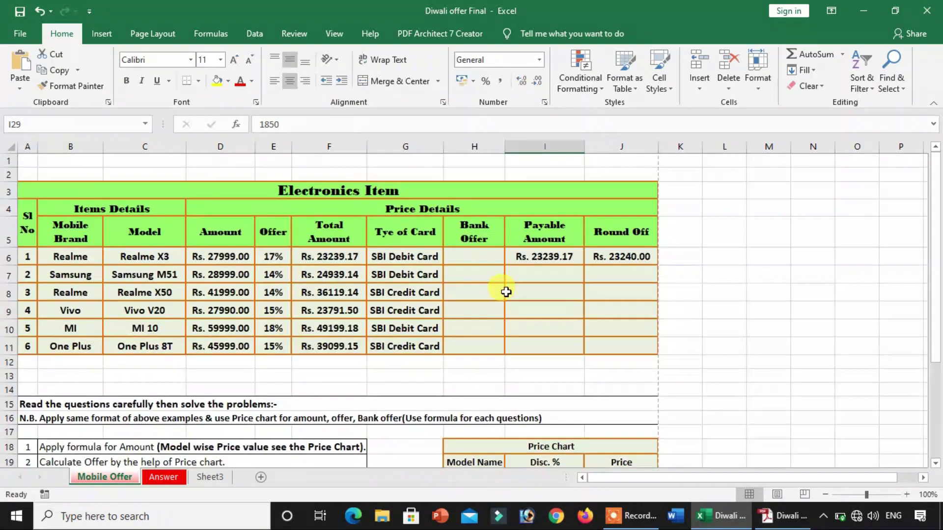
- Enter =IF(G6="SBI Debit Card",1500,IF(G6="Credit Card",1850,0)) as the Realme X3 Bank Offer
{"action": "left_click", "coordinate": [485, 257]}
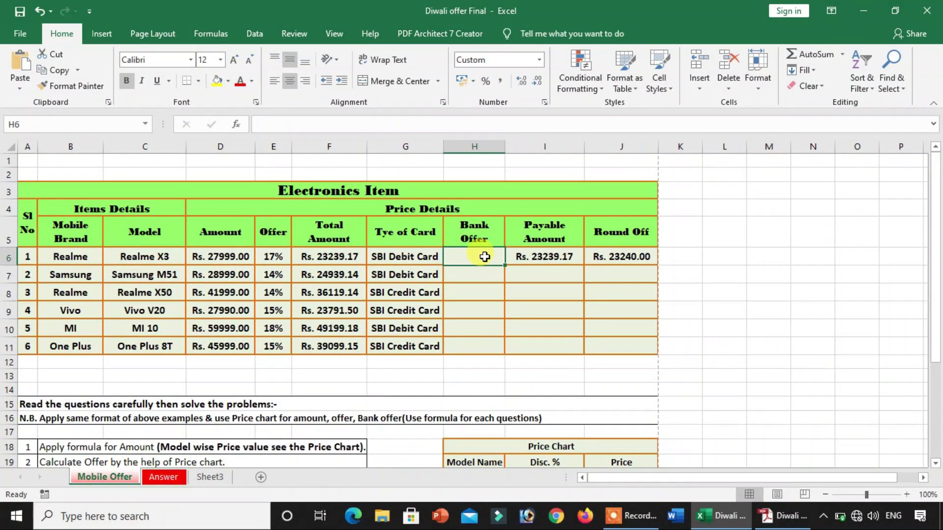
{"action": "type", "text": "=if("}
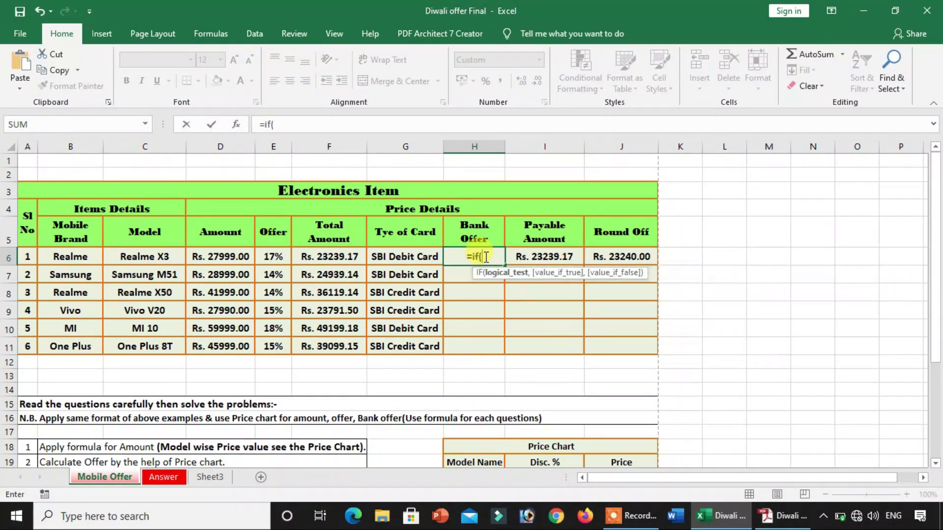
{"action": "left_click", "coordinate": [412, 256]}
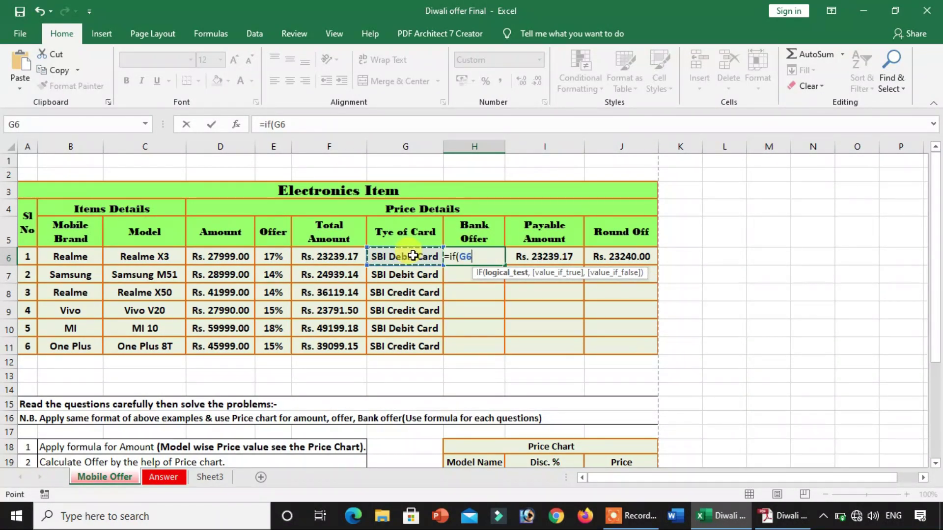
{"action": "type", "text": "="}
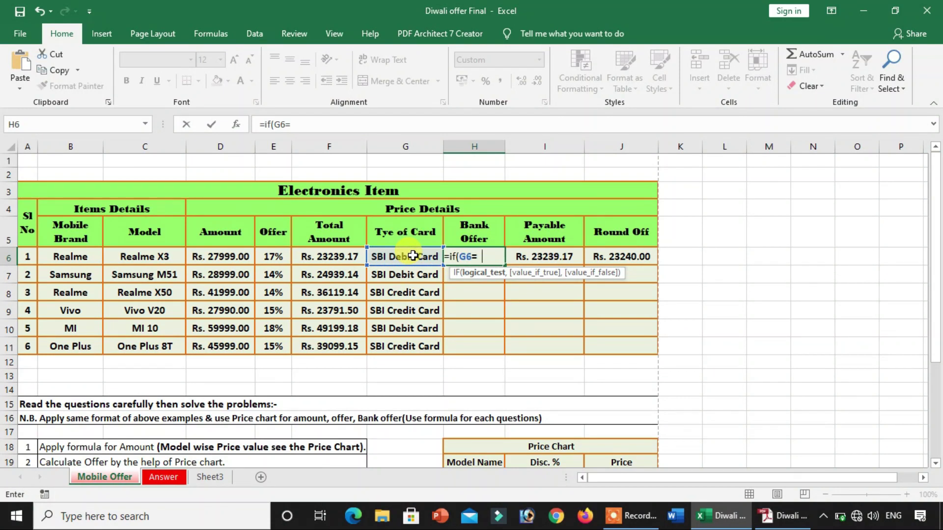
{"action": "type", "text": "\"SBI Debit Card"}
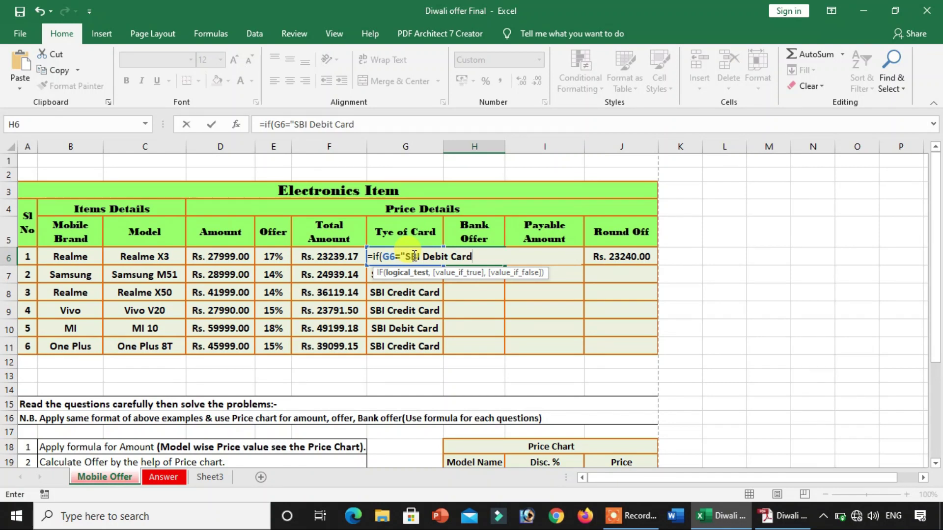
{"action": "type", "text": "\","}
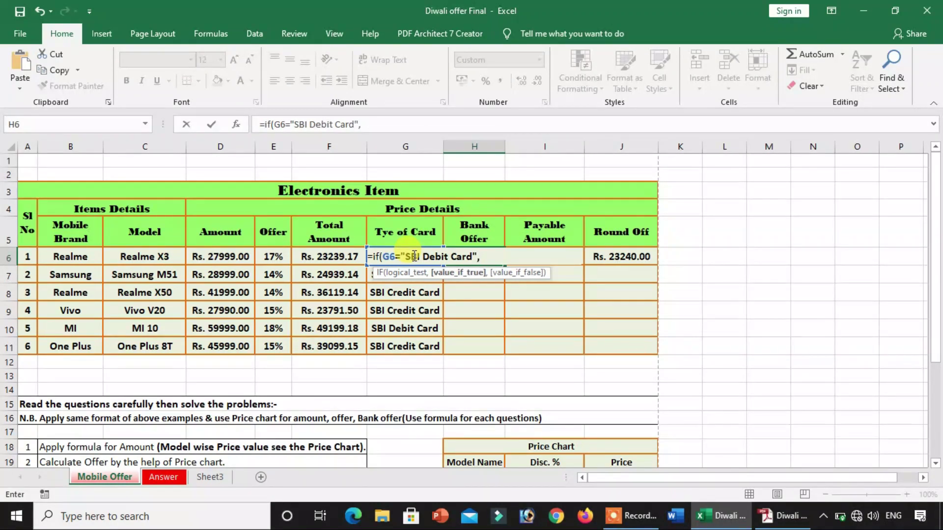
{"action": "type", "text": "1500,"}
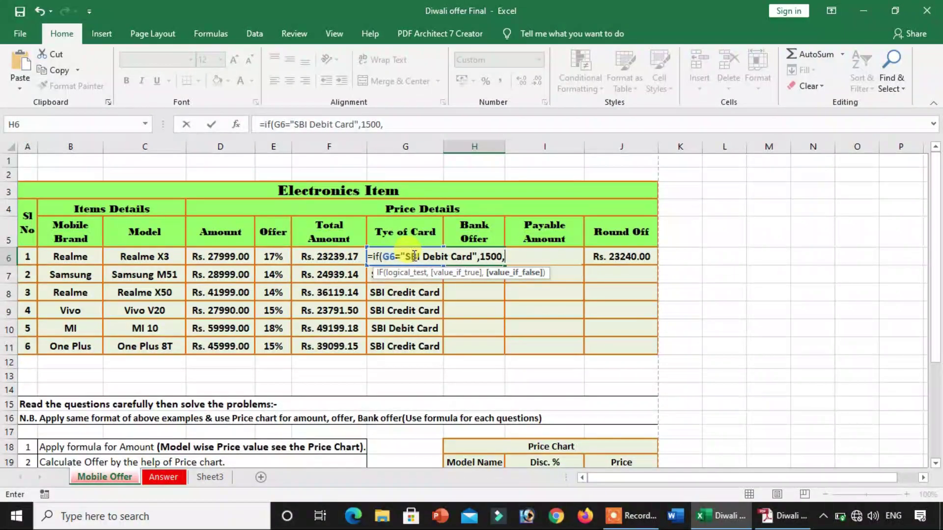
{"action": "type", "text": "if("}
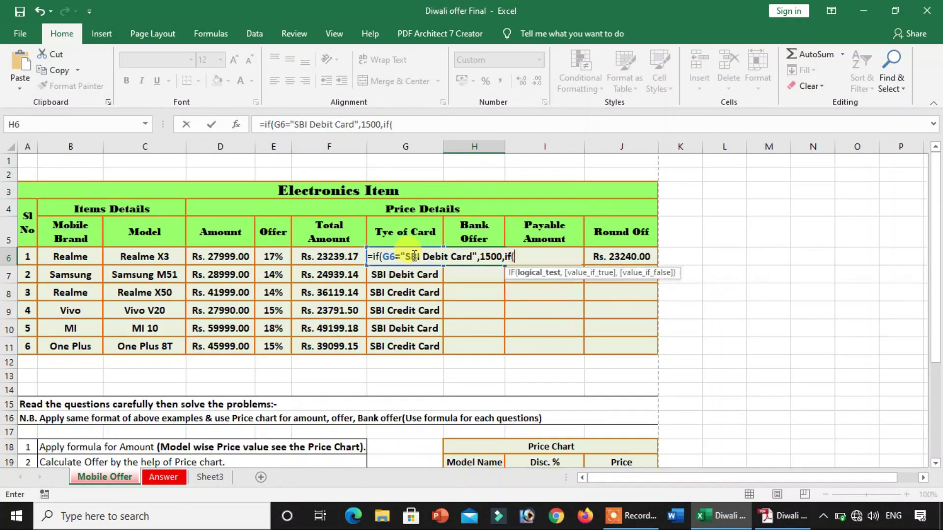
{"action": "type", "text": "g6=\"C"}
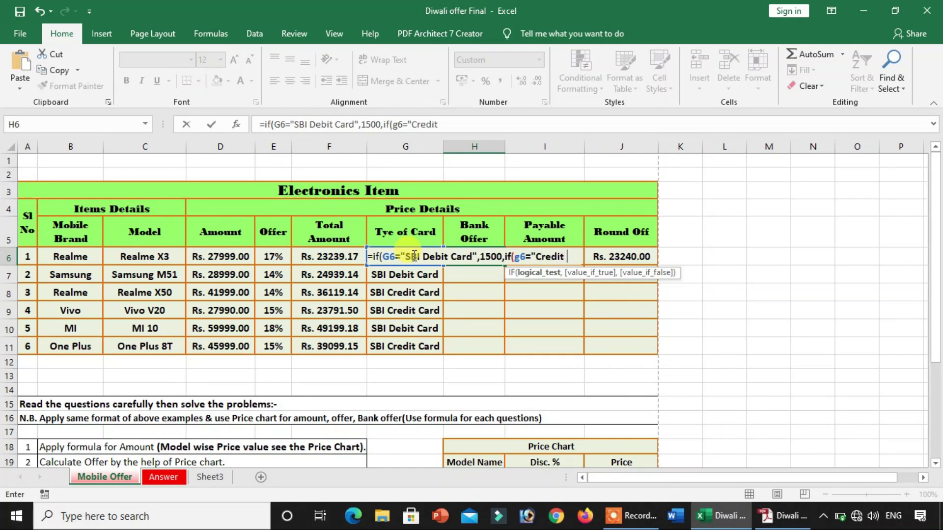
{"action": "type", "text": "red"}
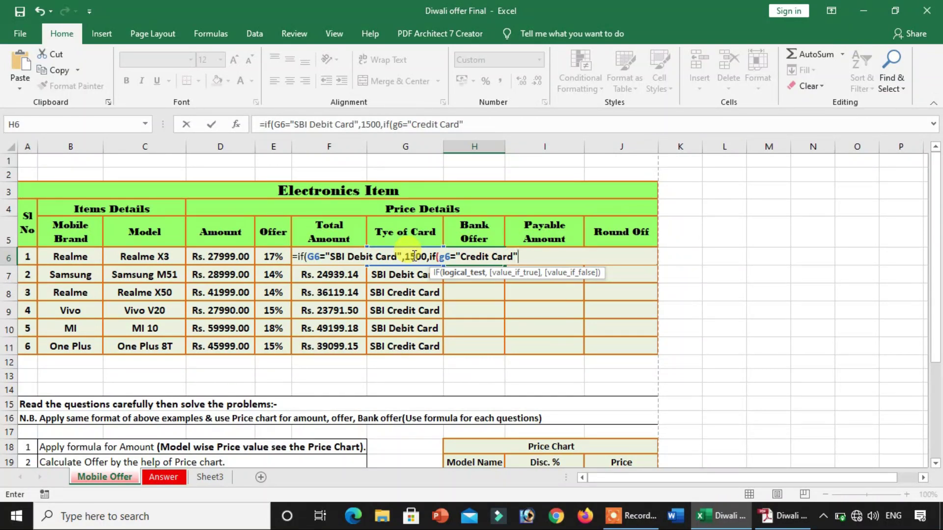
{"action": "type", "text": ",18"}
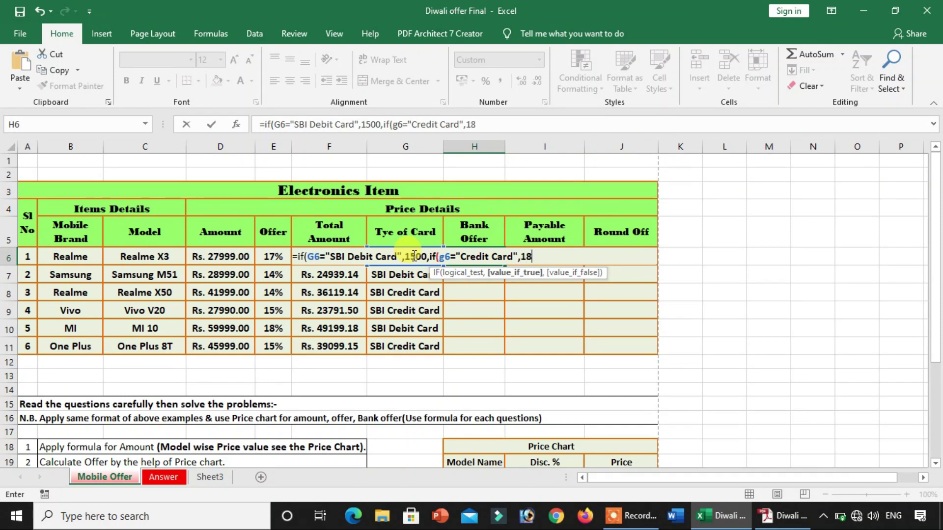
{"action": "type", "text": "50,0"}
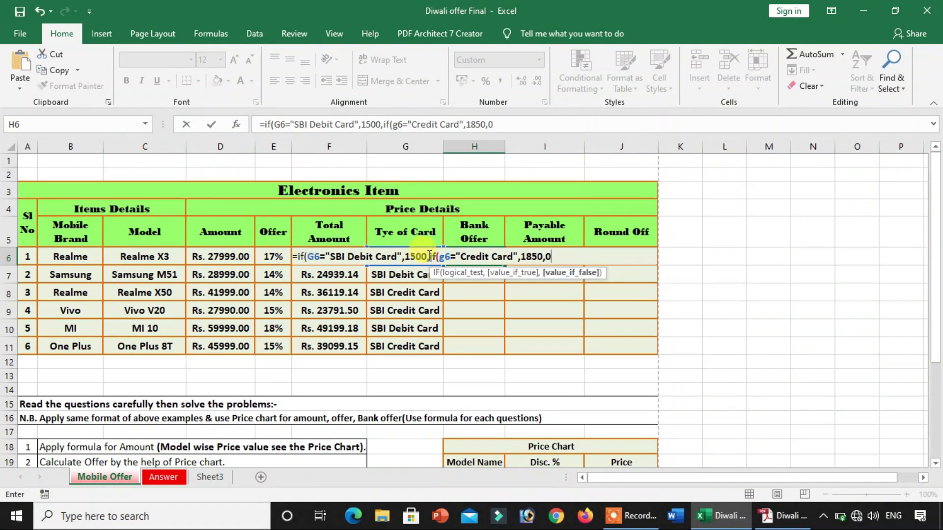
{"action": "type", "text": "))"}
{"action": "key", "text": "Return"}
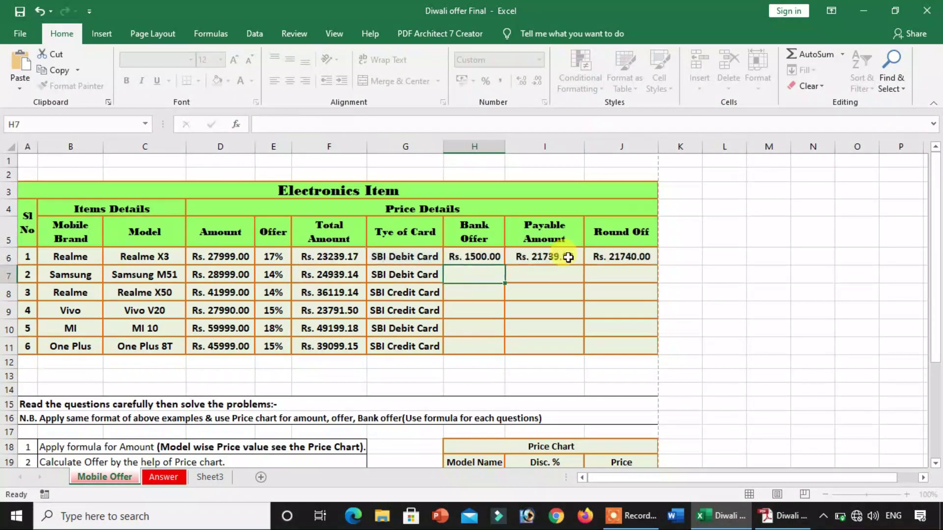
- Fill the Bank Offer formula down to One Plus 8T and check Realme X50's card type
{"action": "left_click", "coordinate": [497, 253]}
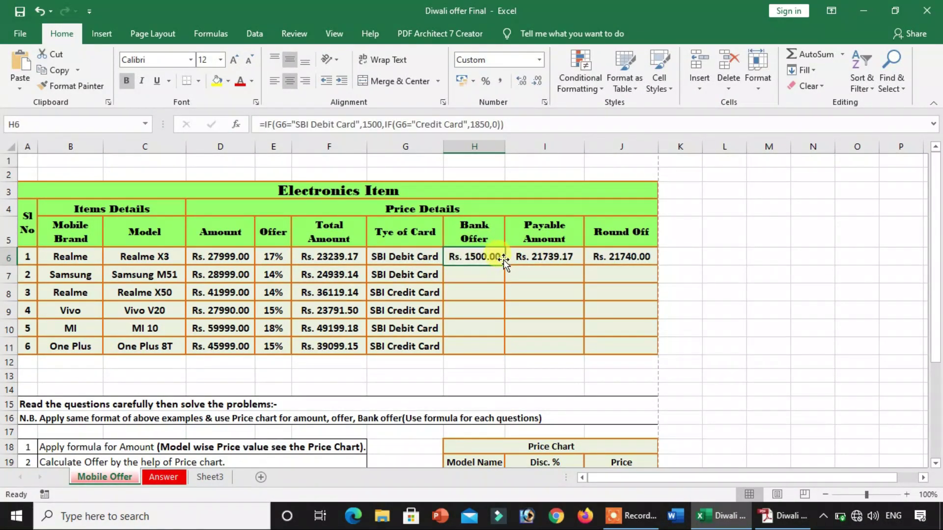
{"action": "double_click", "coordinate": [504, 264]}
{"action": "left_click", "coordinate": [415, 293]}
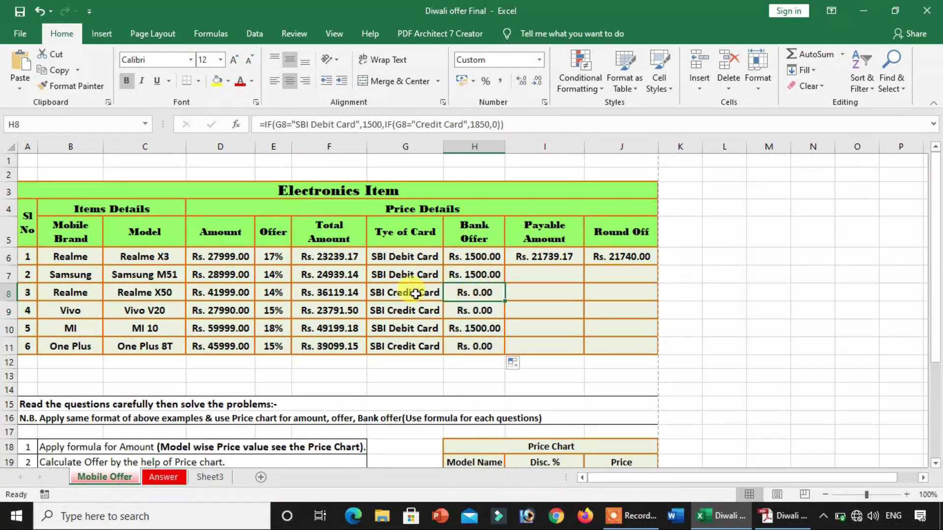
- Change the formula's credit condition to 'SBI Credit Card' and refill it down all six rows
{"action": "left_click", "coordinate": [485, 257]}
{"action": "double_click", "coordinate": [486, 258]}
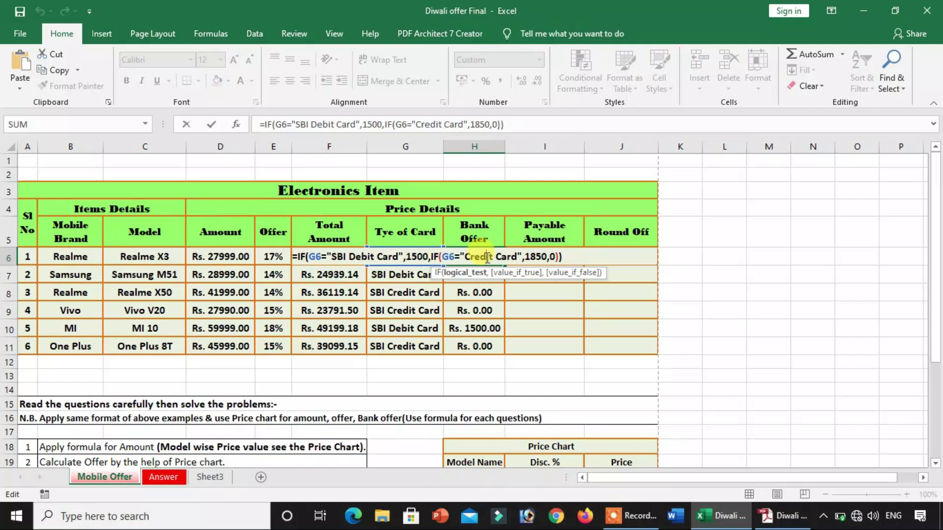
{"action": "left_click", "coordinate": [431, 124]}
{"action": "type", "text": "SBI"}
{"action": "key", "text": "Return"}
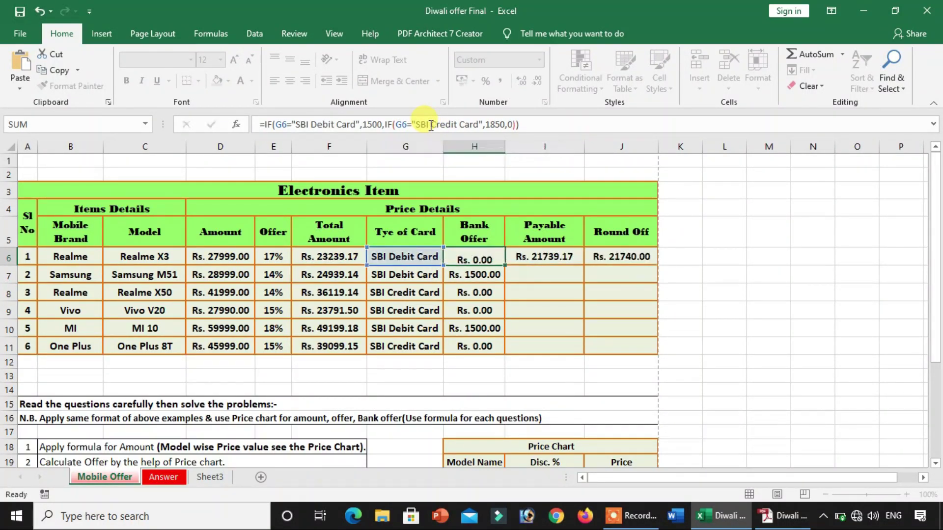
{"action": "left_click", "coordinate": [492, 253]}
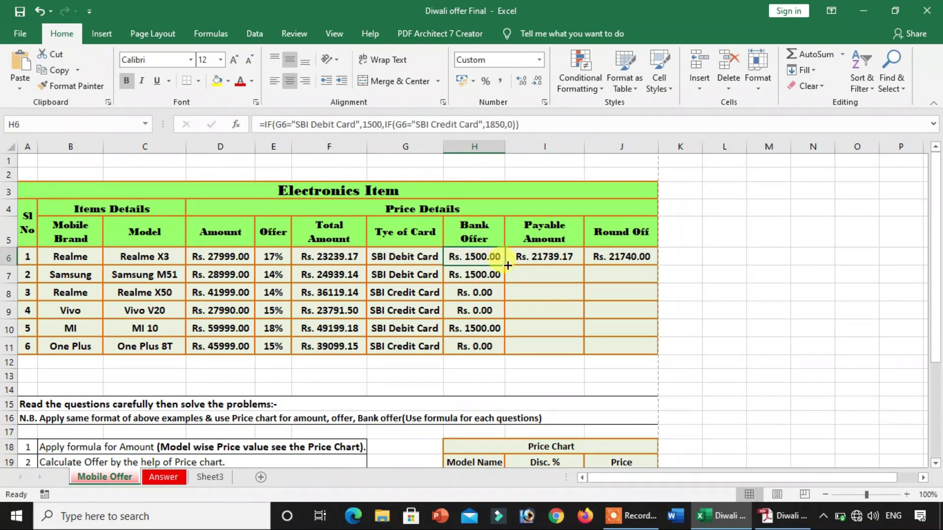
{"action": "double_click", "coordinate": [505, 266]}
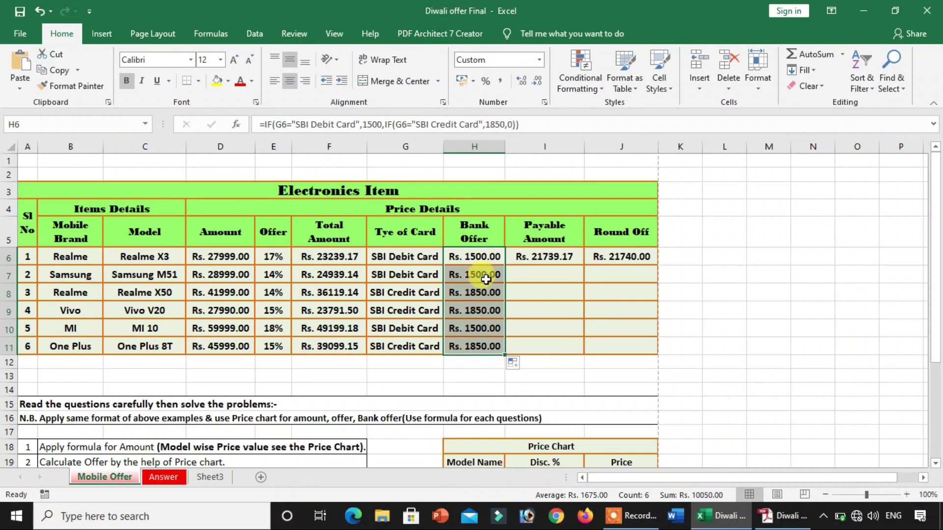
{"action": "left_click", "coordinate": [470, 291]}
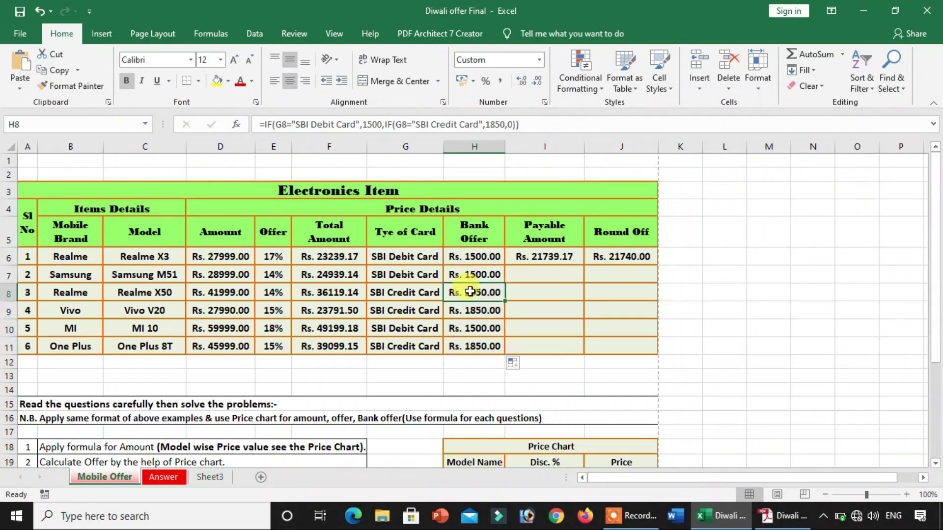
{"action": "left_click", "coordinate": [437, 293]}
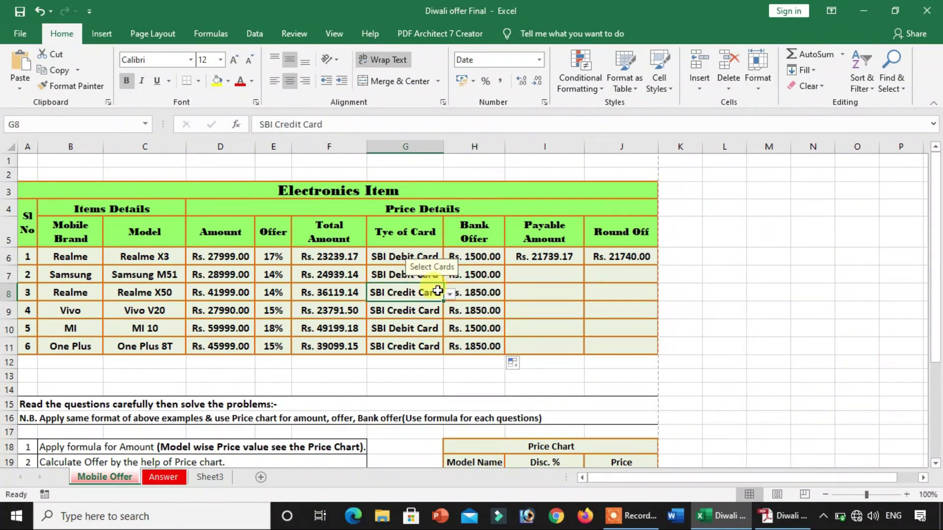
{"action": "left_click", "coordinate": [542, 257]}
- Clear I6's Payable Amount and review question 5's Payable Amount instruction
{"action": "key", "text": "Delete"}
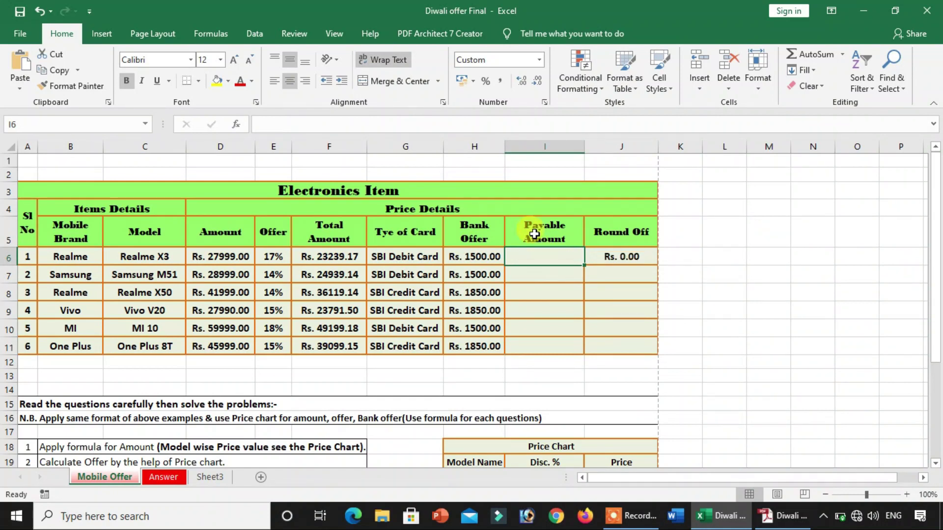
{"action": "scroll", "coordinate": [209, 398], "scroll_direction": "down", "scroll_amount": 3}
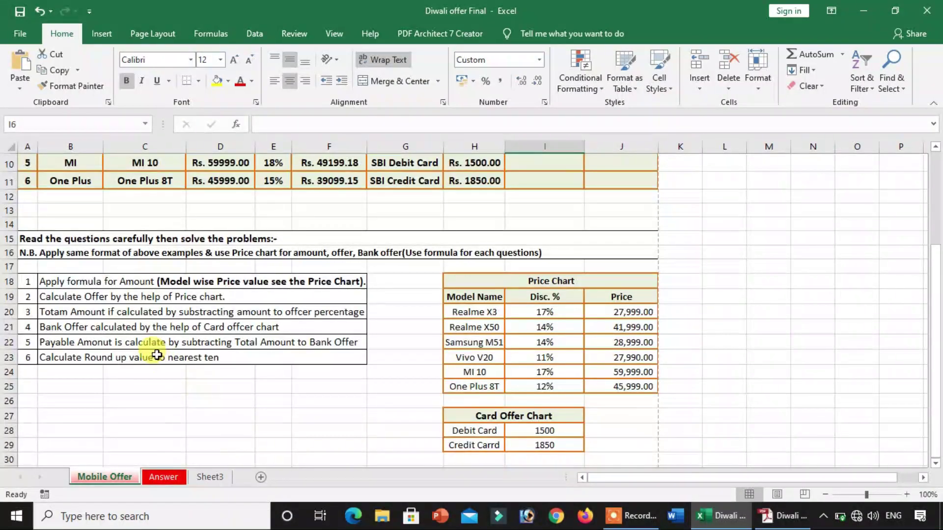
{"action": "left_click", "coordinate": [147, 344]}
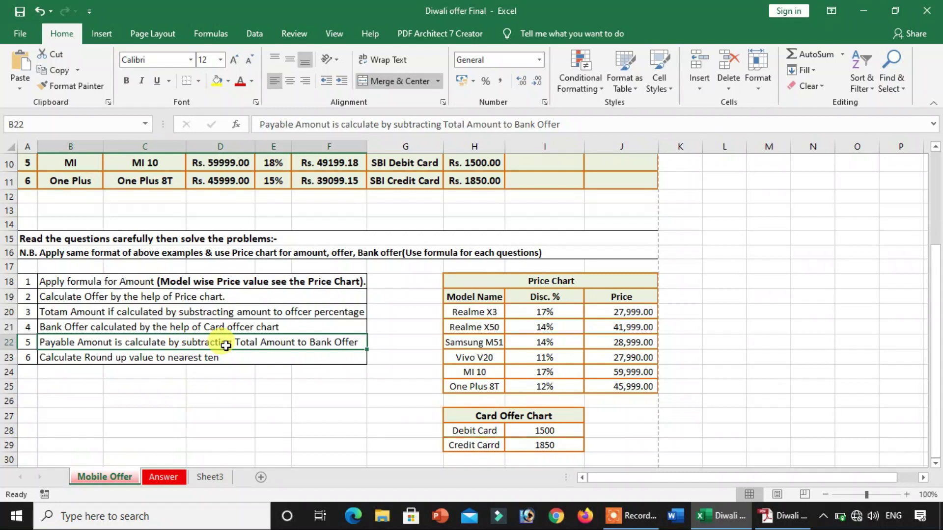
{"action": "scroll", "coordinate": [389, 347], "scroll_direction": "up", "scroll_amount": 2}
{"action": "scroll", "coordinate": [388, 348], "scroll_direction": "up", "scroll_amount": 1}
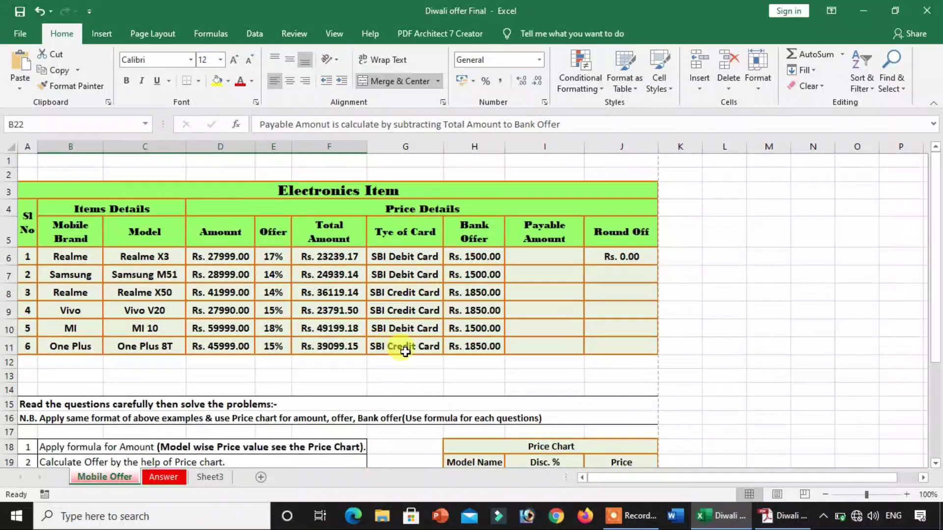
{"action": "left_click", "coordinate": [337, 255]}
- Enter =F6-H6 in I6, fill it down to row 11, and clear J6's Round Off
{"action": "left_click", "coordinate": [535, 256]}
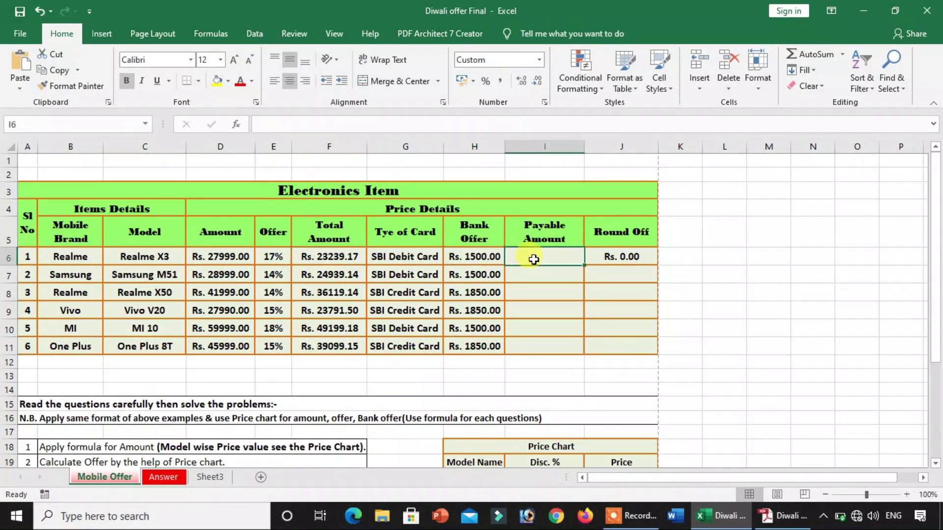
{"action": "type", "text": "="}
{"action": "left_click", "coordinate": [327, 253]}
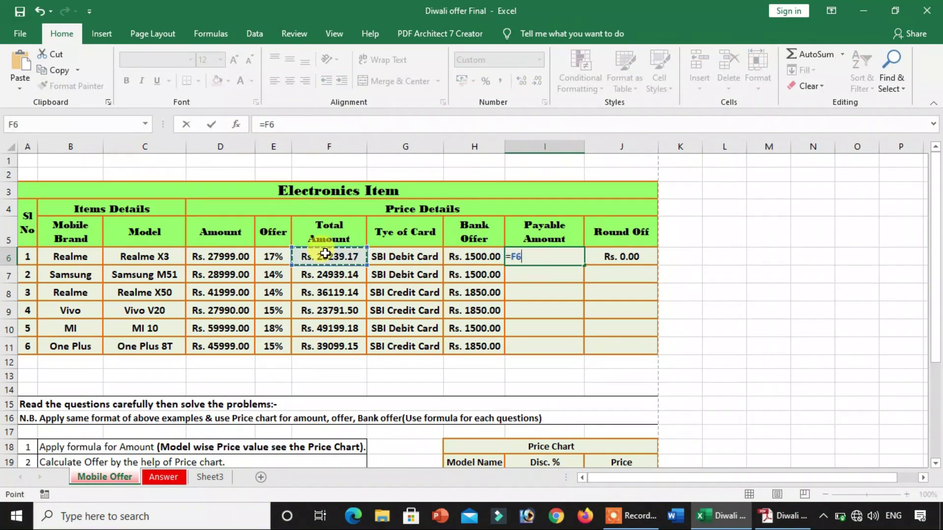
{"action": "type", "text": "-"}
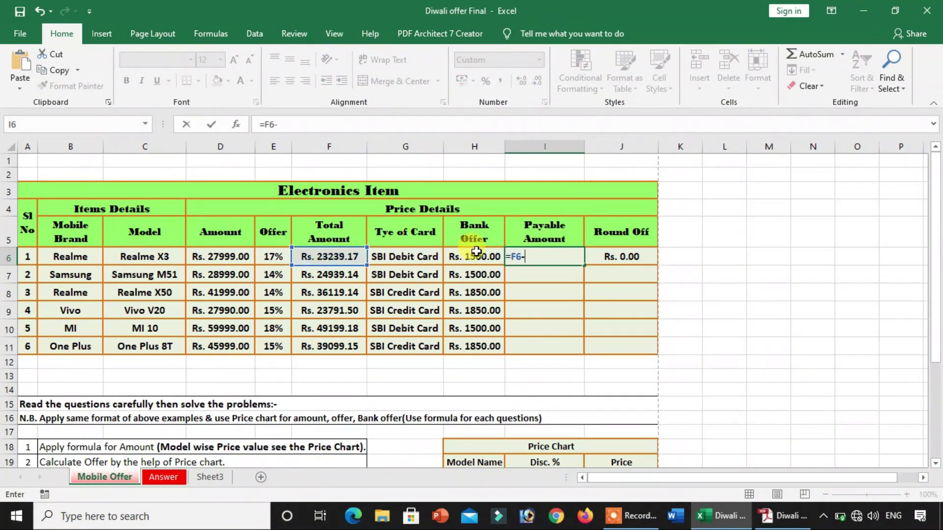
{"action": "left_click", "coordinate": [476, 251]}
{"action": "key", "text": "Return"}
{"action": "left_click", "coordinate": [546, 256]}
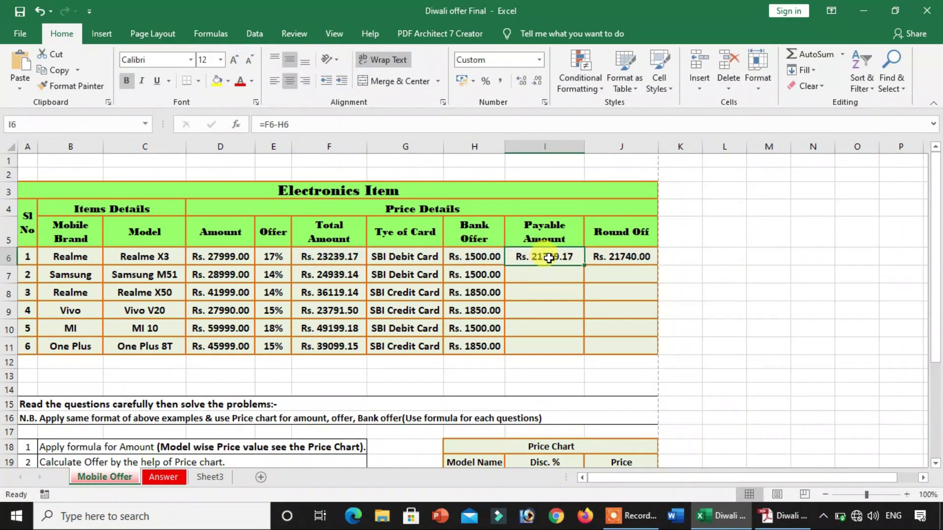
{"action": "double_click", "coordinate": [585, 264]}
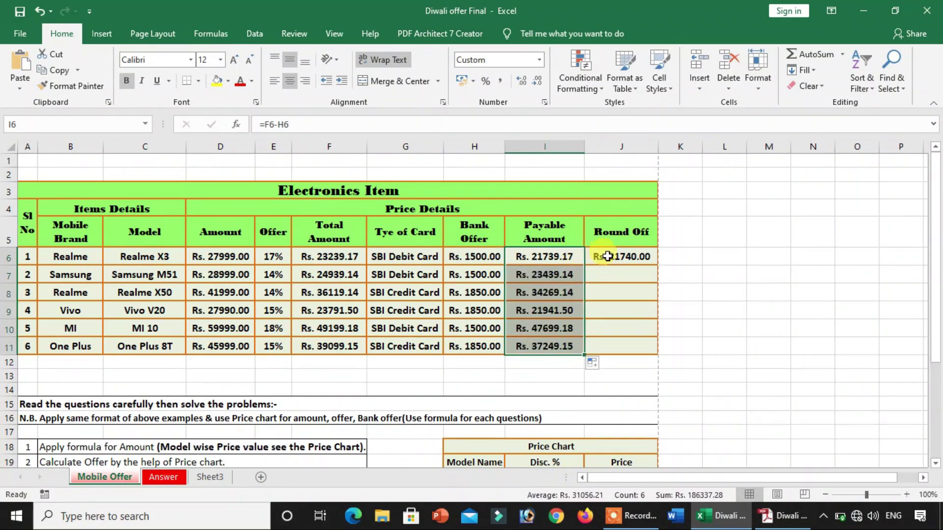
{"action": "left_click", "coordinate": [611, 255]}
{"action": "key", "text": "Delete"}
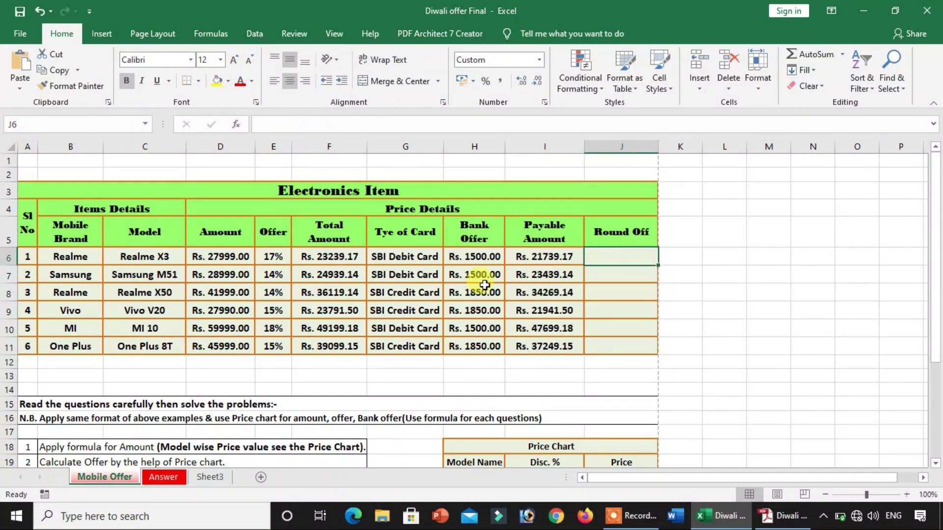
- Check the round-to-nearest-ten instruction and enter =ROUND(I6,-1) in Round Off cell J6
{"action": "scroll", "coordinate": [138, 363], "scroll_direction": "down", "scroll_amount": 2}
{"action": "left_click", "coordinate": [135, 365]}
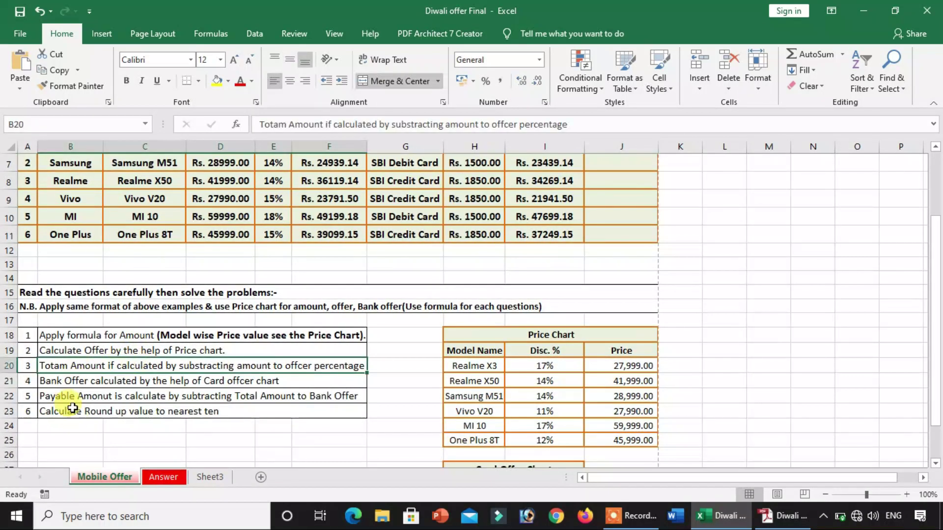
{"action": "left_click", "coordinate": [73, 411]}
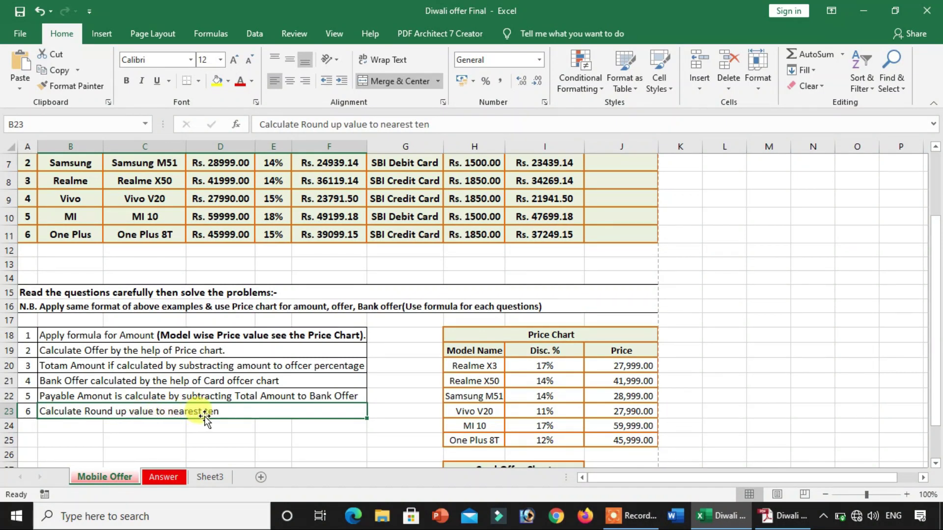
{"action": "scroll", "coordinate": [614, 278], "scroll_direction": "up", "scroll_amount": 2}
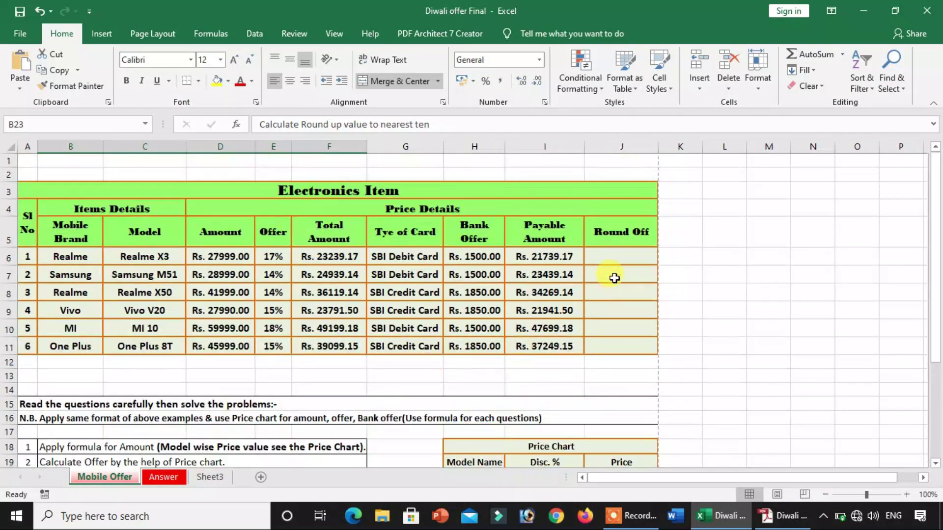
{"action": "left_click", "coordinate": [624, 255]}
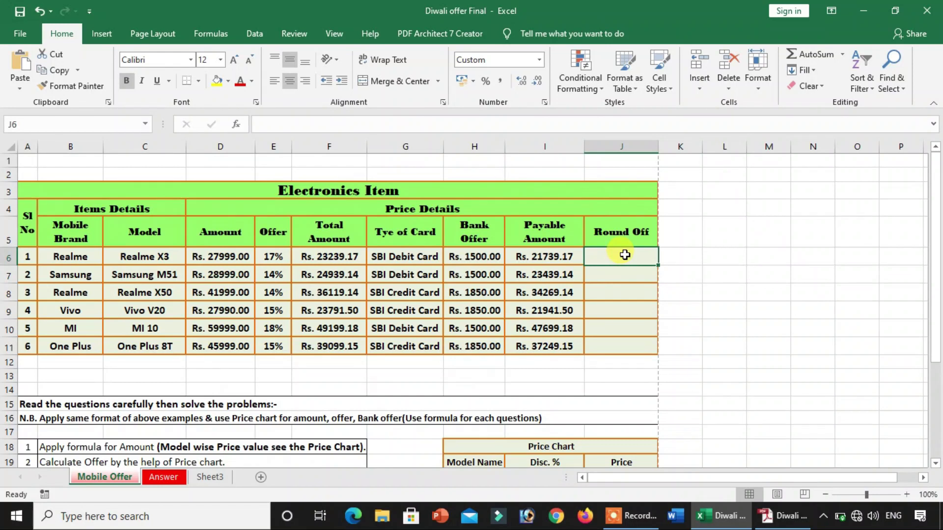
{"action": "type", "text": "=ro"}
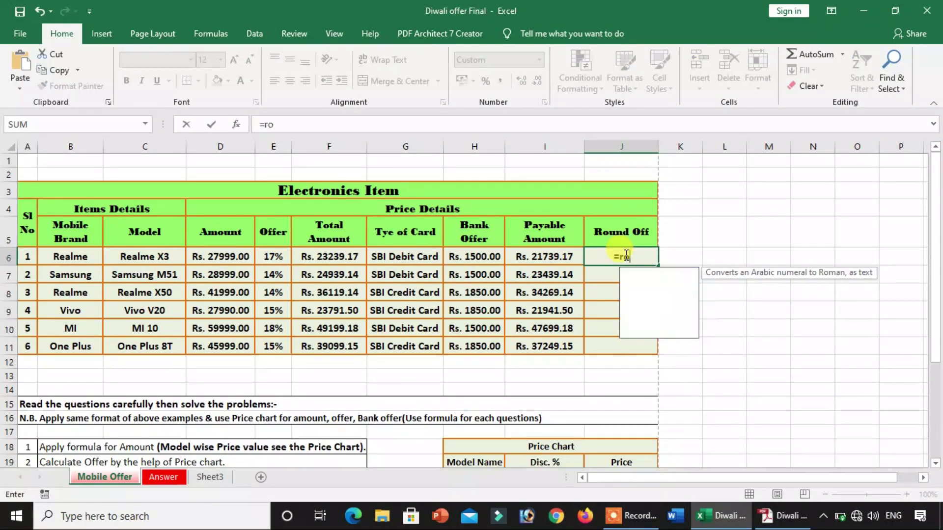
{"action": "type", "text": "und("}
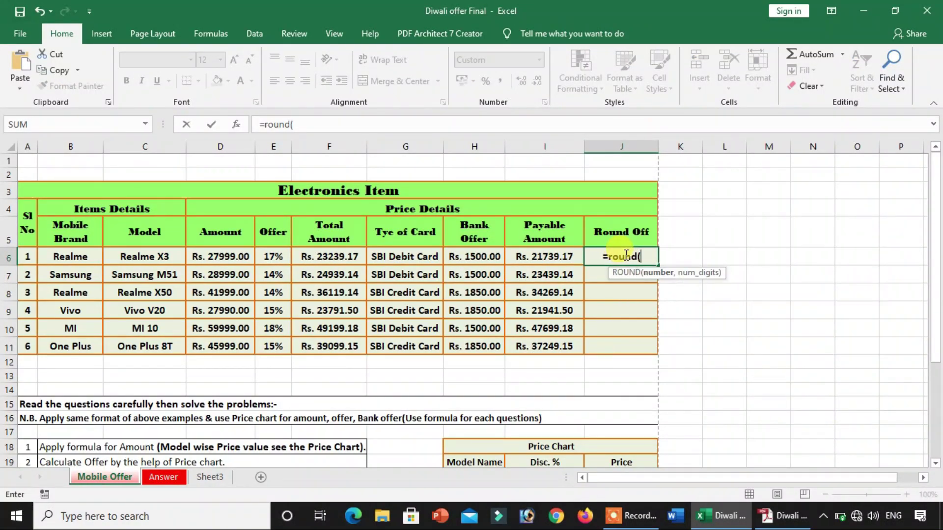
{"action": "left_click", "coordinate": [558, 254]}
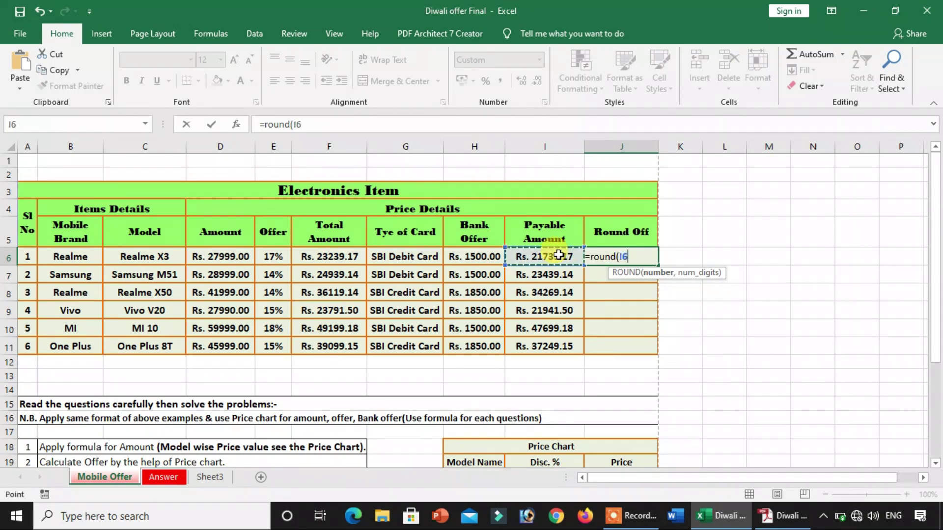
{"action": "type", "text": ","}
{"action": "type", "text": ")"}
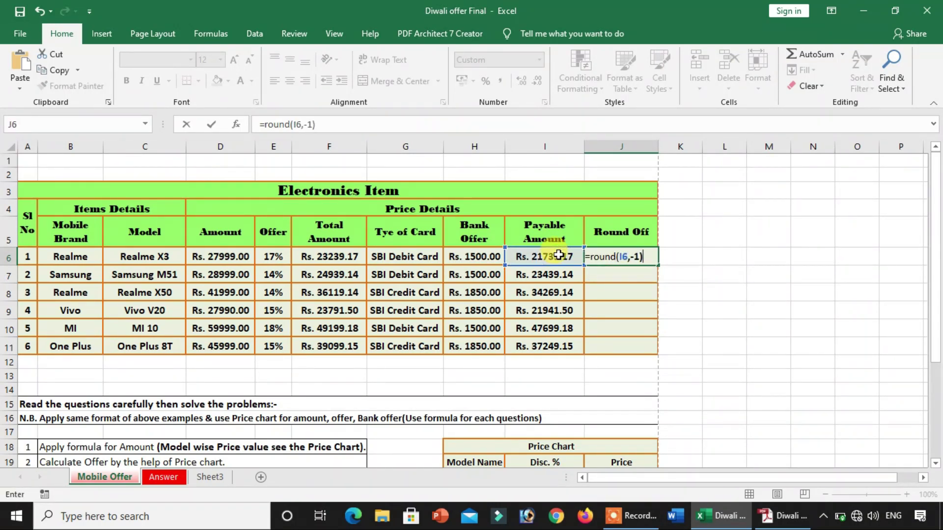
{"action": "key", "text": "Return"}
- Fill the ROUND formula down to J11 and verify the MI 10 and last-row results
{"action": "left_click", "coordinate": [623, 256]}
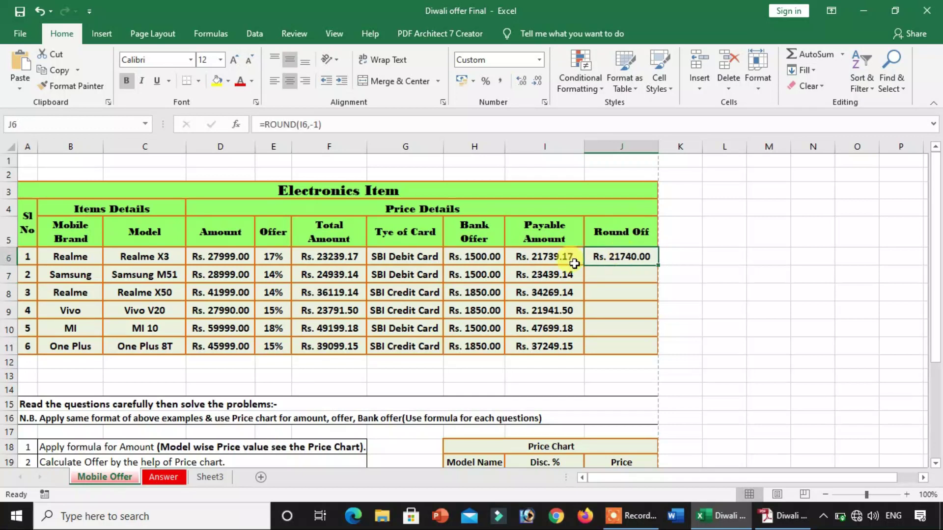
{"action": "double_click", "coordinate": [660, 267]}
{"action": "left_click", "coordinate": [567, 326]}
{"action": "left_click", "coordinate": [608, 332]}
{"action": "left_click", "coordinate": [550, 326]}
{"action": "left_click", "coordinate": [614, 347]}
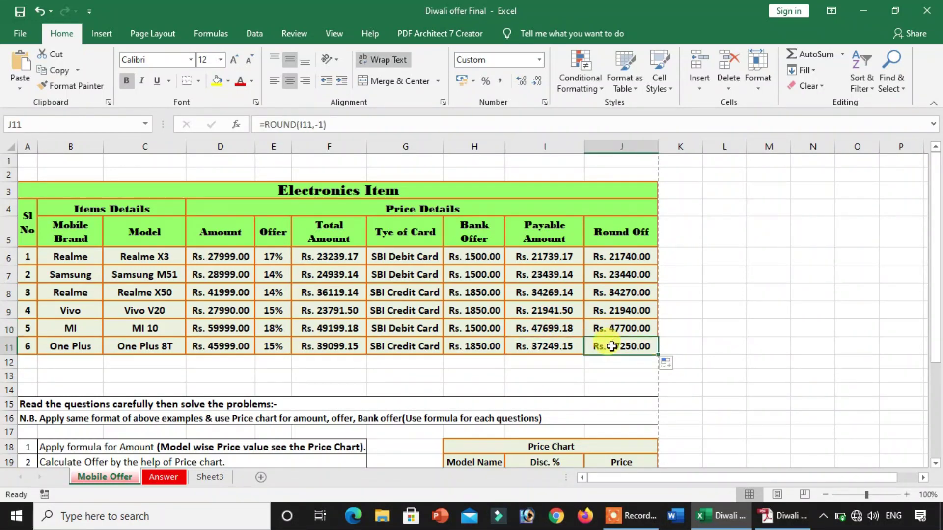
{"action": "scroll", "coordinate": [479, 337], "scroll_direction": "down", "scroll_amount": 2}
{"action": "scroll", "coordinate": [480, 368], "scroll_direction": "down", "scroll_amount": 3}
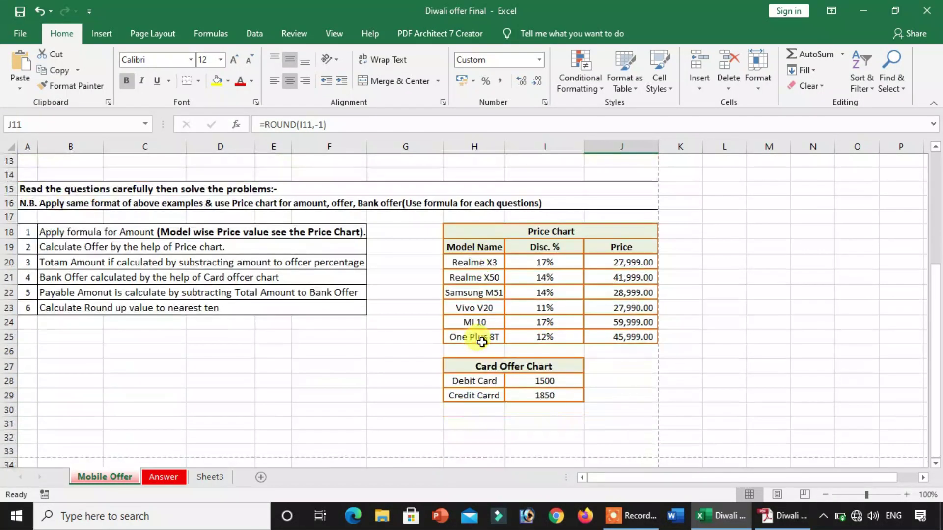
{"action": "scroll", "coordinate": [480, 393], "scroll_direction": "up", "scroll_amount": 4}
{"action": "scroll", "coordinate": [482, 342], "scroll_direction": "up", "scroll_amount": 1}
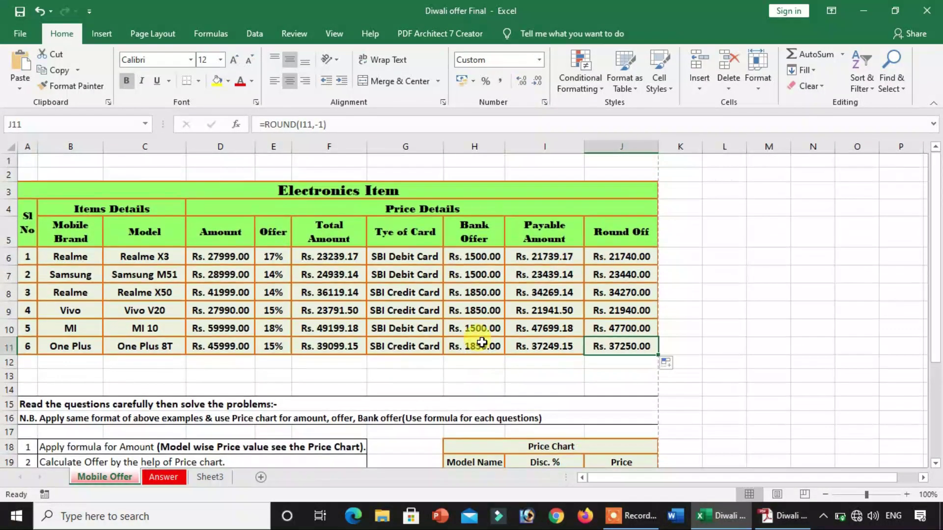
{"action": "scroll", "coordinate": [482, 342], "scroll_direction": "down", "scroll_amount": 3}
{"action": "scroll", "coordinate": [481, 342], "scroll_direction": "down", "scroll_amount": 2}
{"action": "scroll", "coordinate": [481, 342], "scroll_direction": "up", "scroll_amount": 3}
{"action": "scroll", "coordinate": [486, 342], "scroll_direction": "up", "scroll_amount": 2}
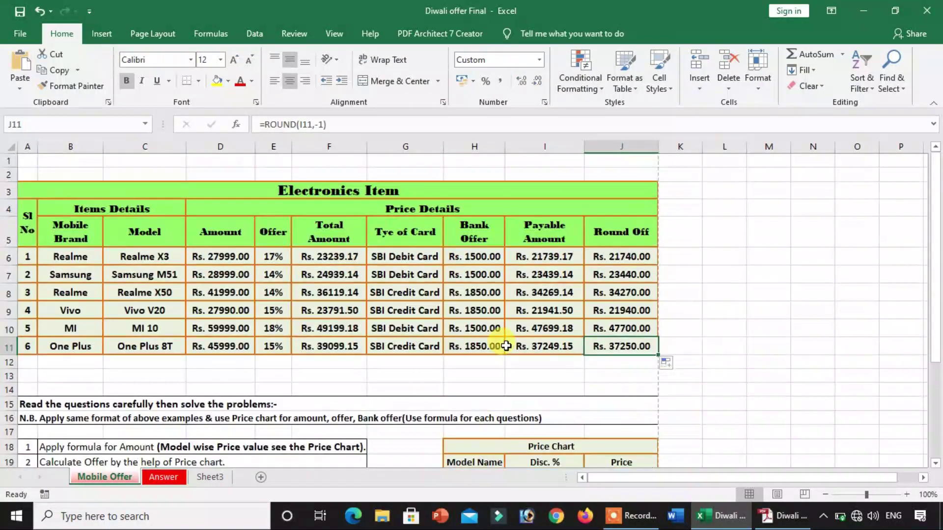
- Bring the exercise PDF back to the front to compare with the finished table
{"action": "left_click", "coordinate": [764, 526]}
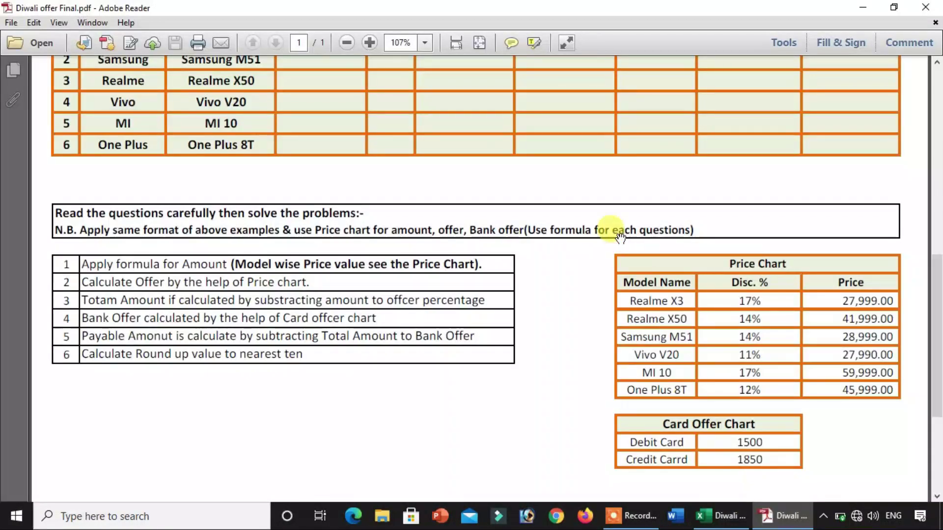
{"action": "scroll", "coordinate": [584, 185], "scroll_direction": "up", "scroll_amount": 3}
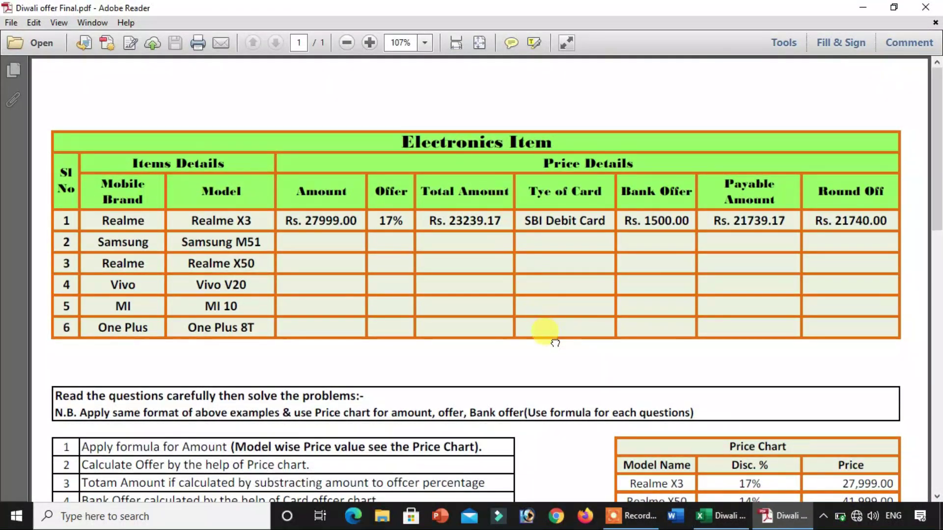
{"action": "scroll", "coordinate": [547, 330], "scroll_direction": "down", "scroll_amount": 1}
{"action": "left_click", "coordinate": [745, 525]}
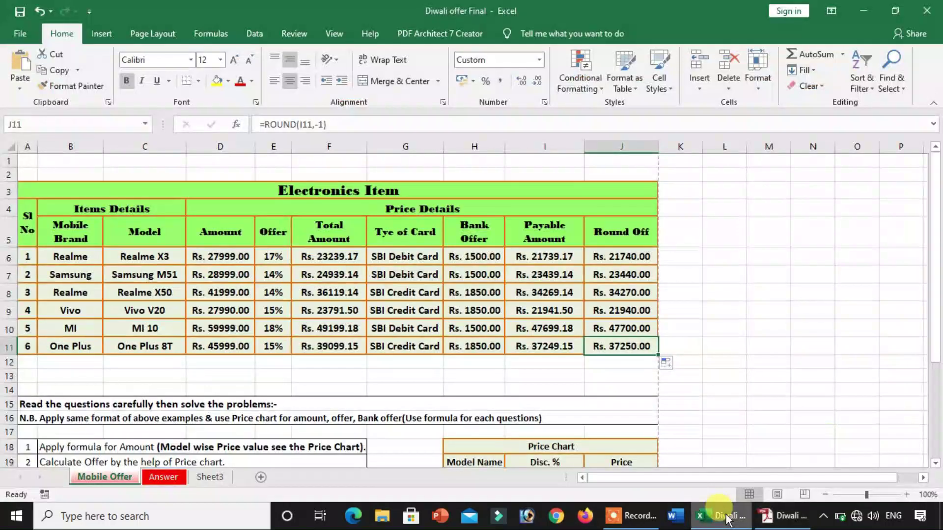
{"action": "scroll", "coordinate": [373, 282], "scroll_direction": "down", "scroll_amount": 1}
{"action": "scroll", "coordinate": [363, 284], "scroll_direction": "up", "scroll_amount": 1}
{"action": "left_click", "coordinate": [320, 256]}
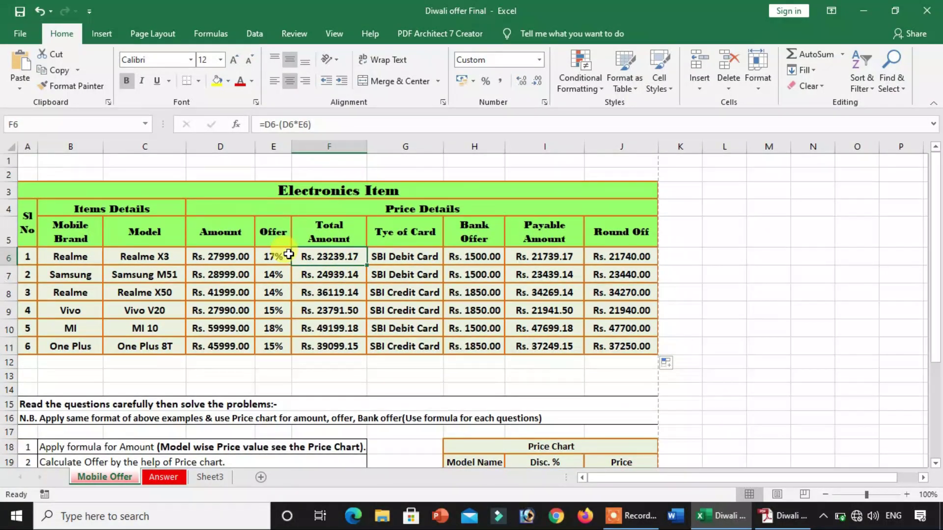
{"action": "left_click", "coordinate": [226, 253]}
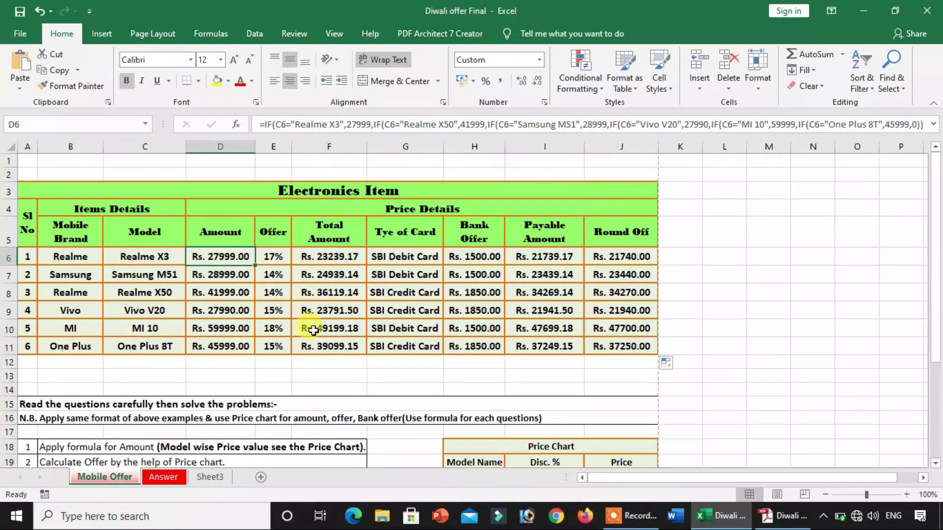